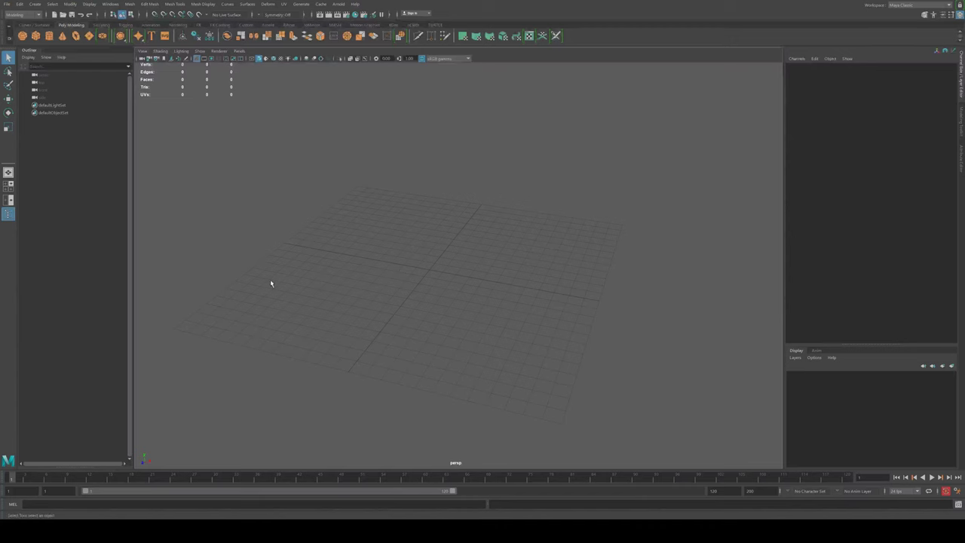
Create a polygon cube, scale it up to about 13 units and raise it slightly
{"action": "left_click_drag", "start_coordinate": [399, 256], "coordinate": [400, 254], "text": "alt"}
{"action": "left_click", "coordinate": [36, 35]}
{"action": "key", "text": "r"}
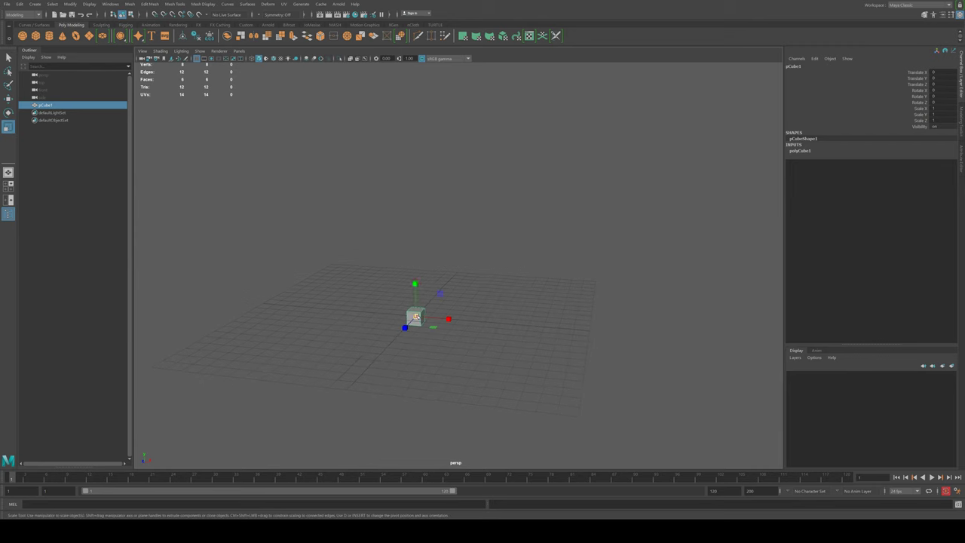
{"action": "left_click_drag", "start_coordinate": [415, 317], "coordinate": [564, 293]}
{"action": "key", "text": "w"}
{"action": "left_click_drag", "start_coordinate": [413, 288], "coordinate": [415, 194]}
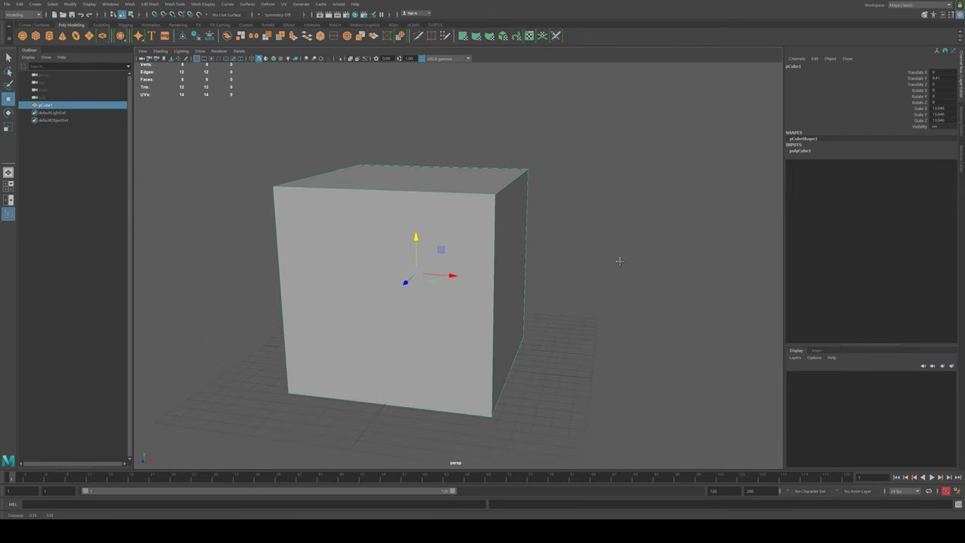
{"action": "mouse_move", "coordinate": [619, 261]}
{"action": "left_mouse_down", "text": "alt"}
{"action": "mouse_move", "coordinate": [588, 267]}
{"action": "mouse_move", "coordinate": [600, 265]}
{"action": "left_mouse_up", "text": "alt"}
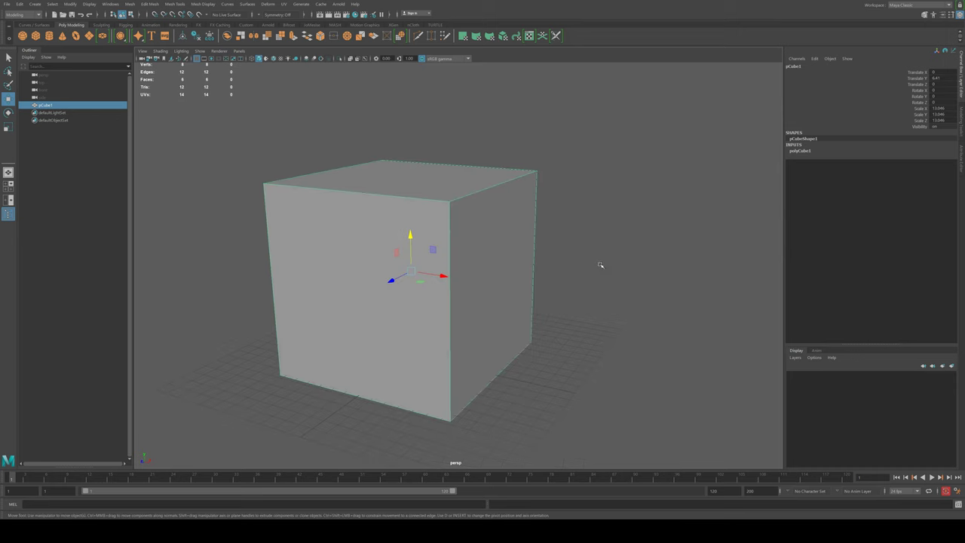
Set the cube's width, height and depth subdivisions to 30, leaving a 5400-face mesh
{"action": "left_click", "coordinate": [801, 151]}
{"action": "left_click_drag", "start_coordinate": [936, 174], "coordinate": [937, 186]}
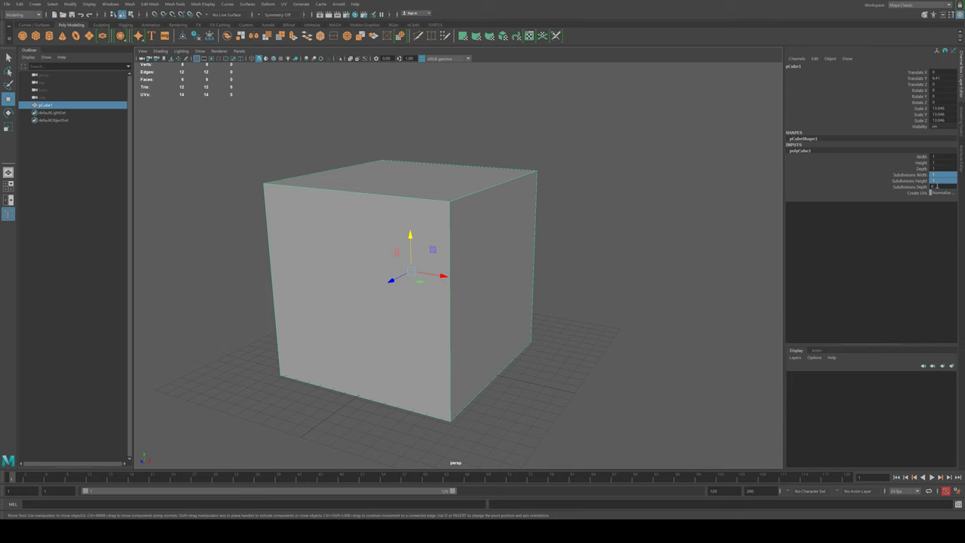
{"action": "key", "text": "Return"}
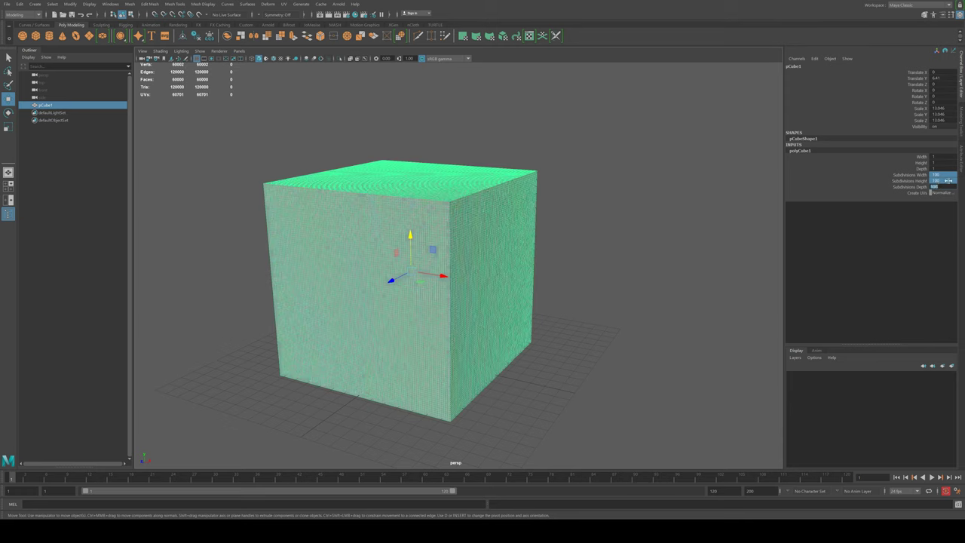
{"action": "left_click_drag", "start_coordinate": [949, 181], "coordinate": [941, 175], "text": "ctrl"}
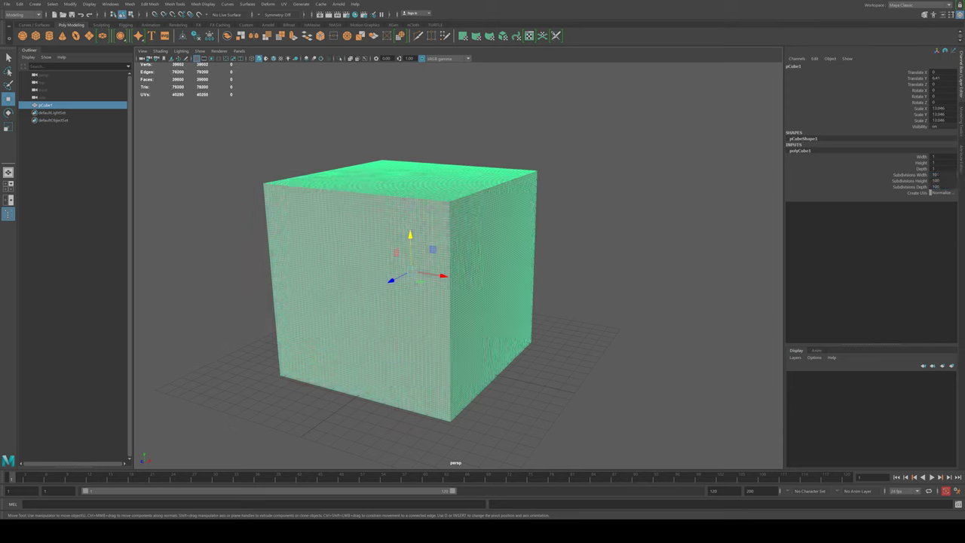
{"action": "left_click_drag", "start_coordinate": [910, 177], "coordinate": [911, 189]}
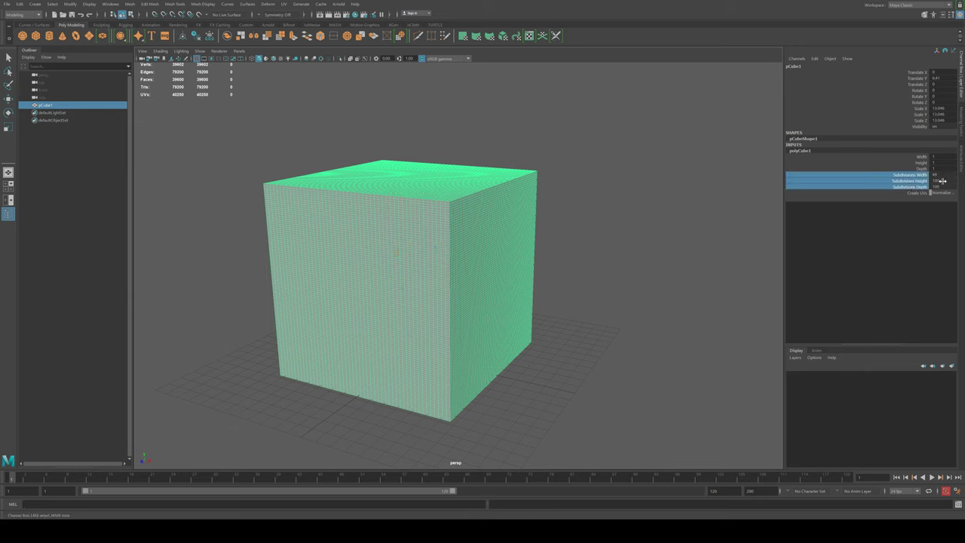
{"action": "left_click", "coordinate": [942, 181]}
{"action": "left_click", "coordinate": [939, 174]}
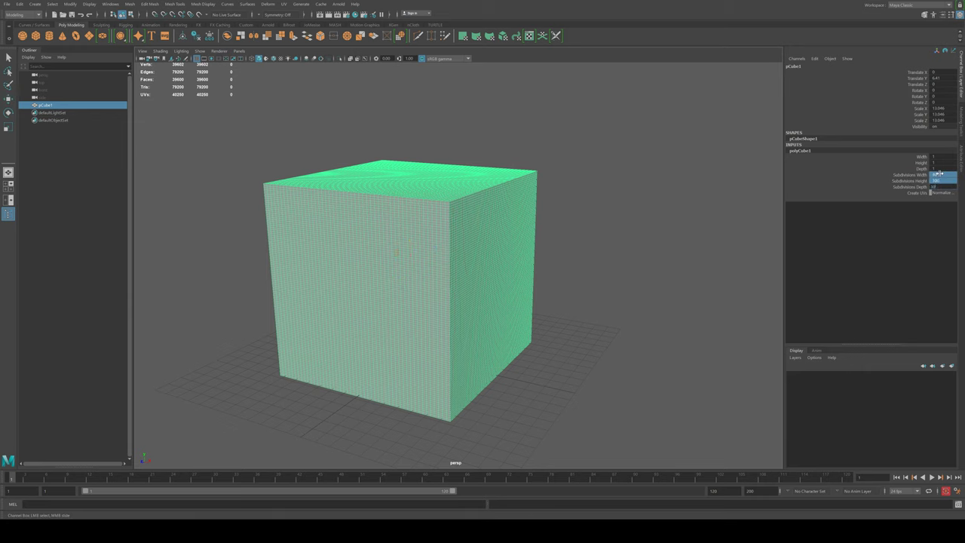
{"action": "key", "text": "Return"}
{"action": "left_click", "coordinate": [558, 205]}
{"action": "left_click_drag", "start_coordinate": [558, 204], "coordinate": [423, 226], "text": "alt"}
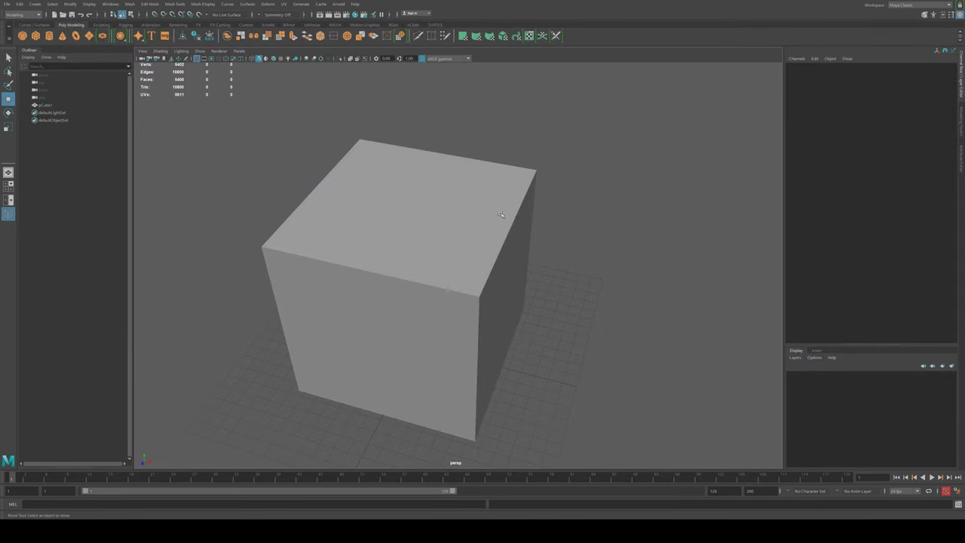
{"action": "left_click", "coordinate": [363, 211]}
Switch to the Rigging shelf and show the cube in the top, perspective, front and side layout
{"action": "mouse_move", "coordinate": [363, 210]}
{"action": "left_mouse_down", "text": "alt"}
{"action": "mouse_move", "coordinate": [331, 202]}
{"action": "mouse_move", "coordinate": [585, 296]}
{"action": "mouse_move", "coordinate": [453, 210]}
{"action": "left_mouse_up", "text": "alt"}
{"action": "left_click", "coordinate": [533, 262]}
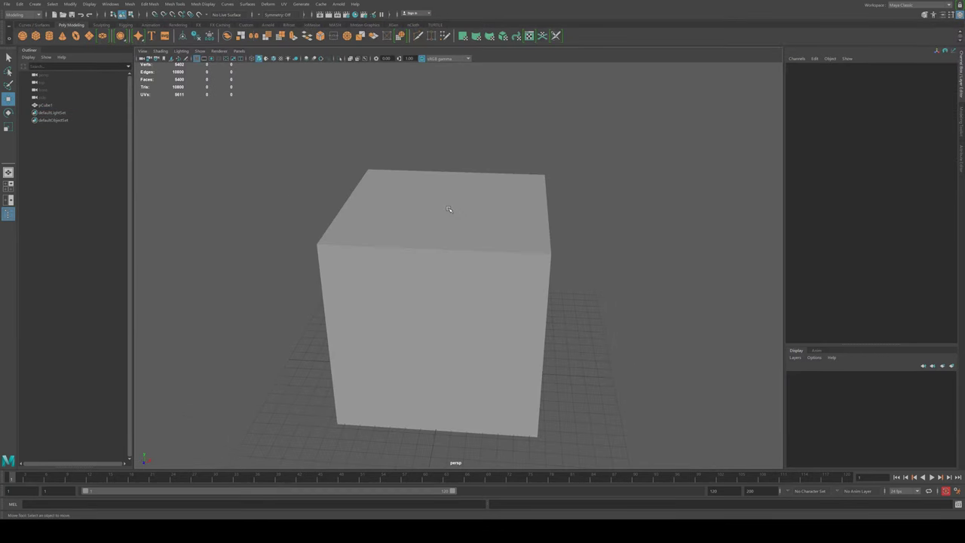
{"action": "left_click", "coordinate": [451, 210]}
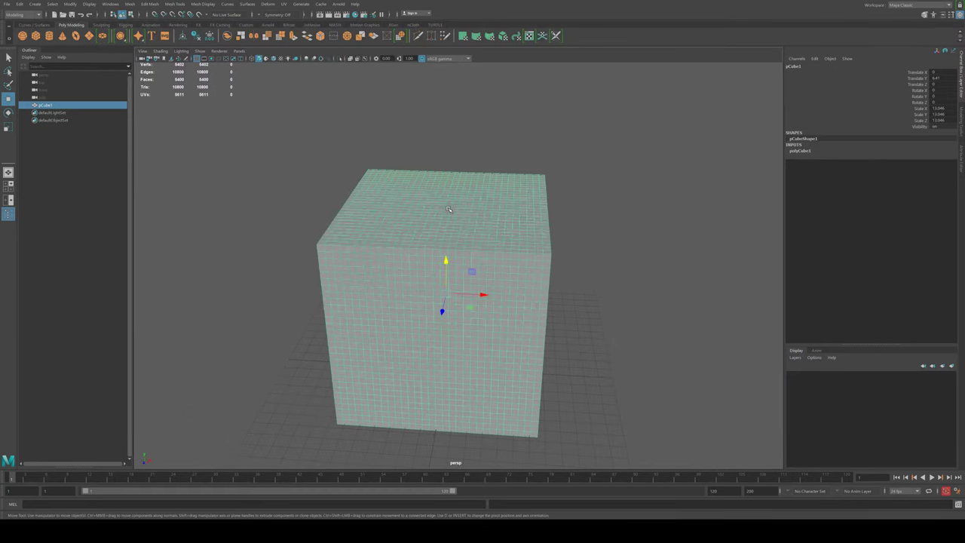
{"action": "left_click", "coordinate": [298, 125]}
{"action": "mouse_move", "coordinate": [302, 168]}
{"action": "left_mouse_down", "text": "alt"}
{"action": "mouse_move", "coordinate": [329, 170]}
{"action": "mouse_move", "coordinate": [306, 167]}
{"action": "left_mouse_up", "text": "alt"}
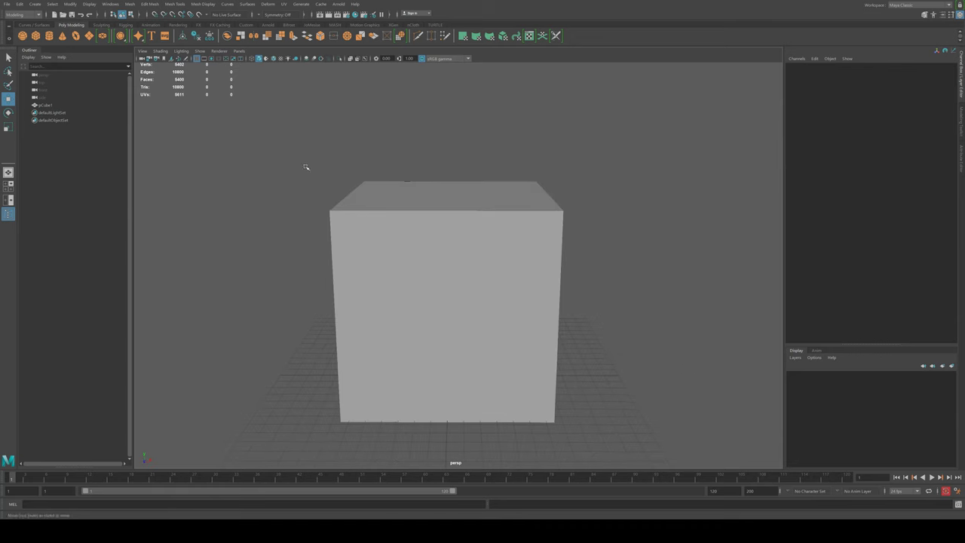
{"action": "left_click", "coordinate": [153, 25]}
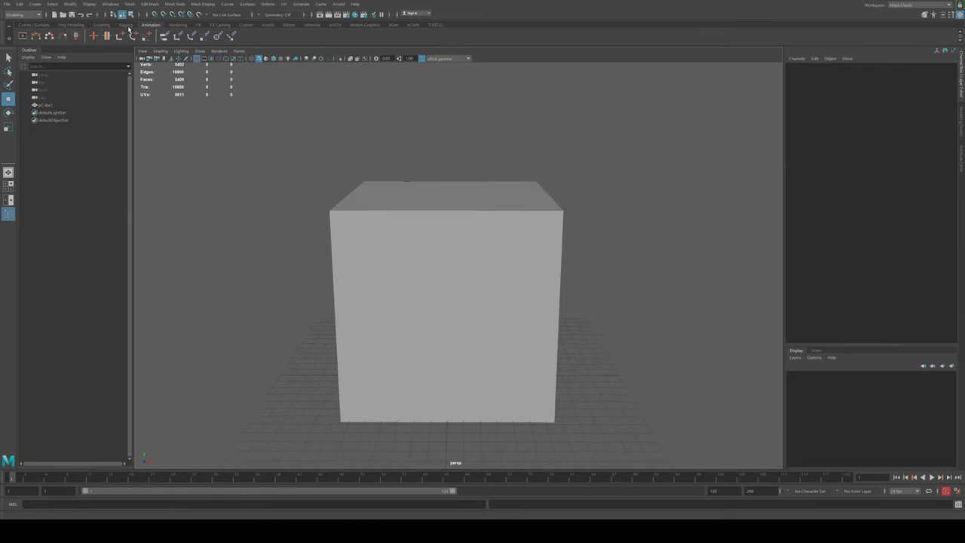
{"action": "left_click", "coordinate": [125, 25]}
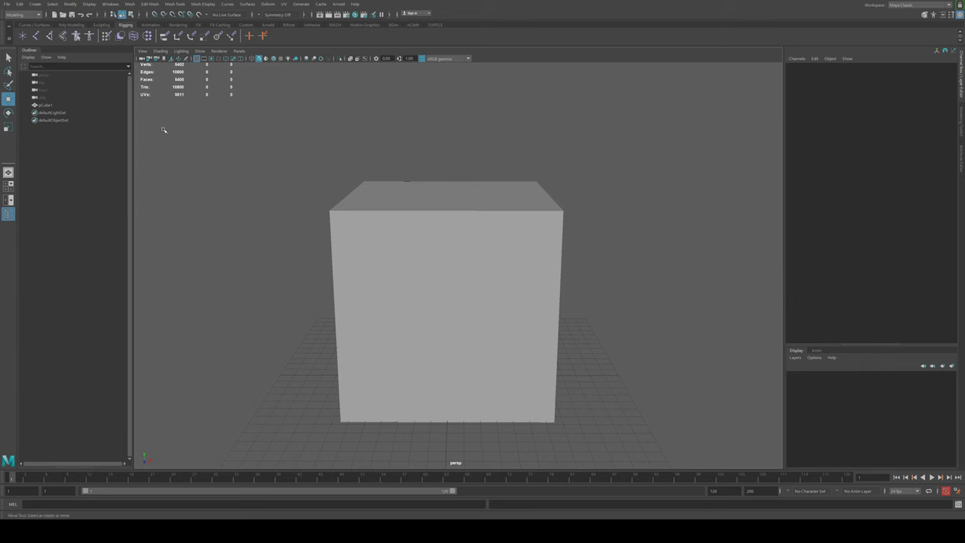
{"action": "left_click", "coordinate": [8, 154]}
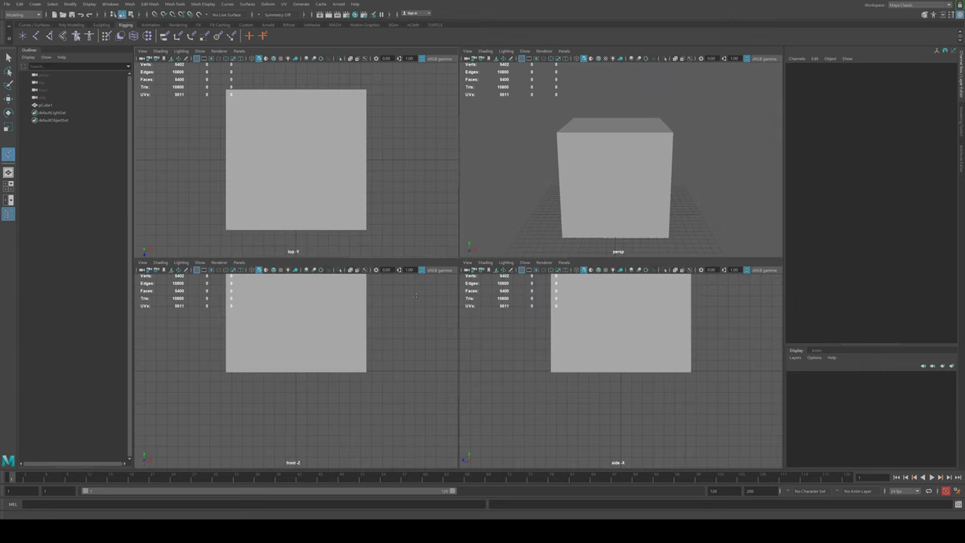
Maximize the top view in wireframe and place separate joints at the top-left, top-middle and top-right
{"action": "key", "text": "space"}
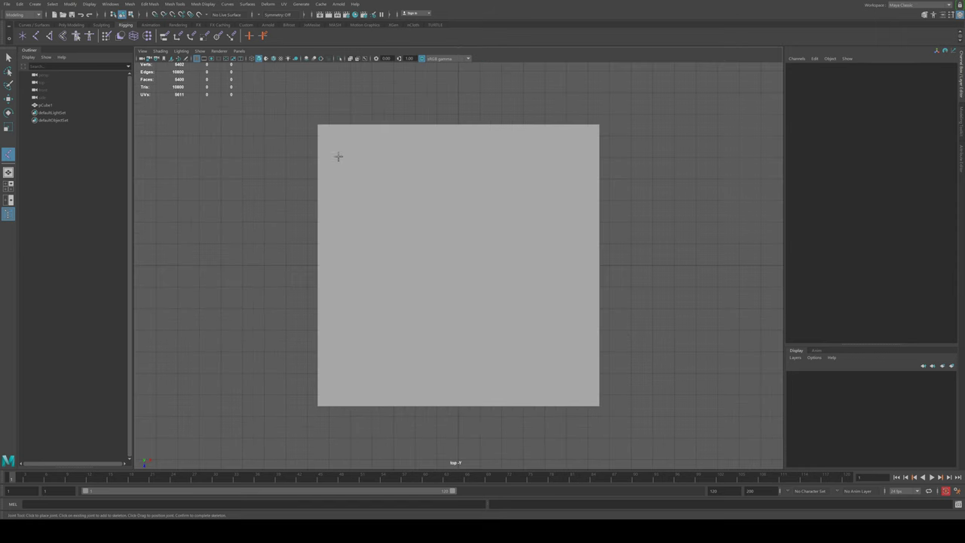
{"action": "key", "text": "4"}
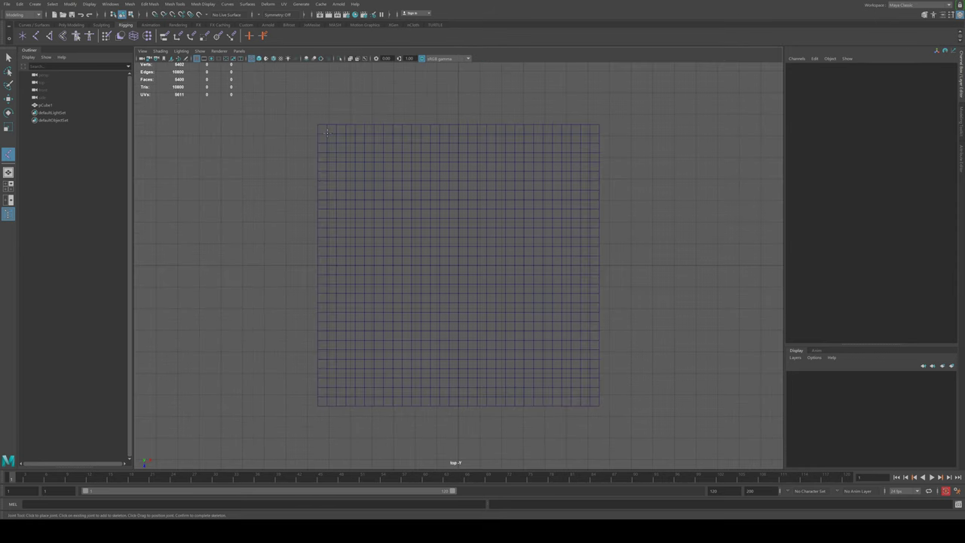
{"action": "left_click", "coordinate": [327, 133]}
{"action": "key", "text": "q"}
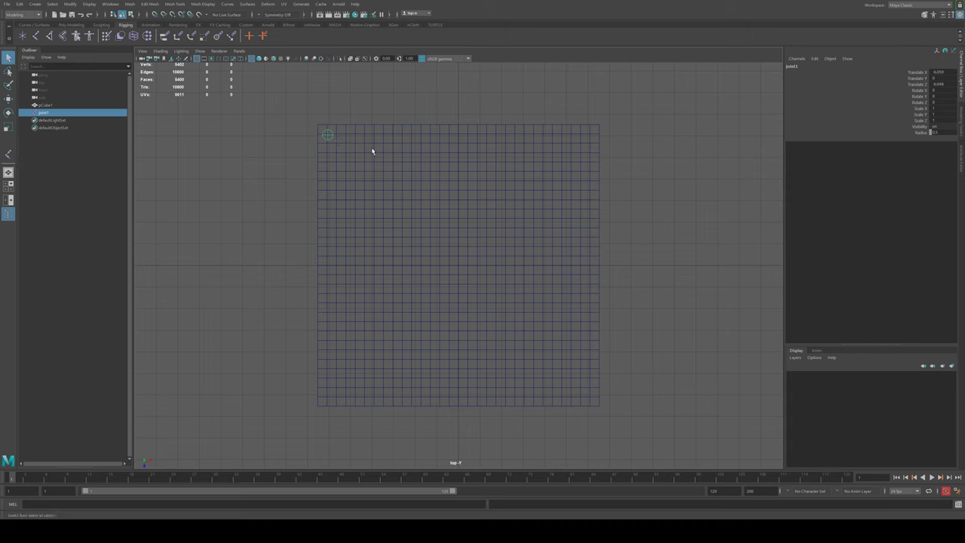
{"action": "key", "text": "y"}
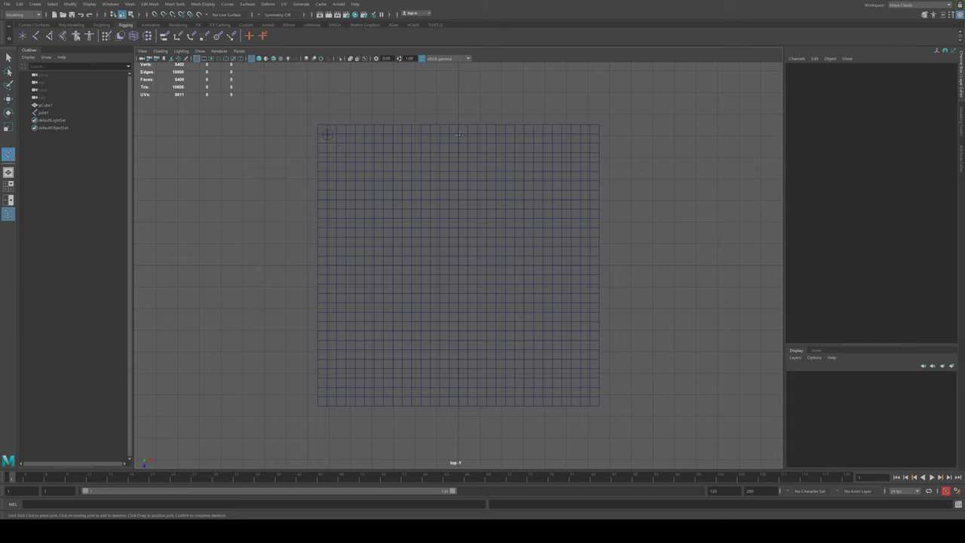
{"action": "left_click", "coordinate": [459, 134]}
{"action": "key", "text": "q"}
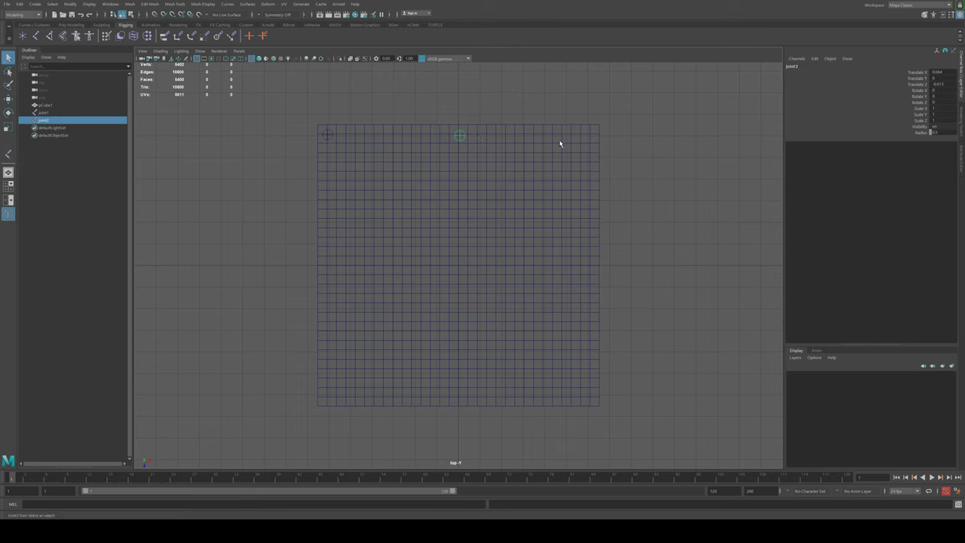
{"action": "key", "text": "y"}
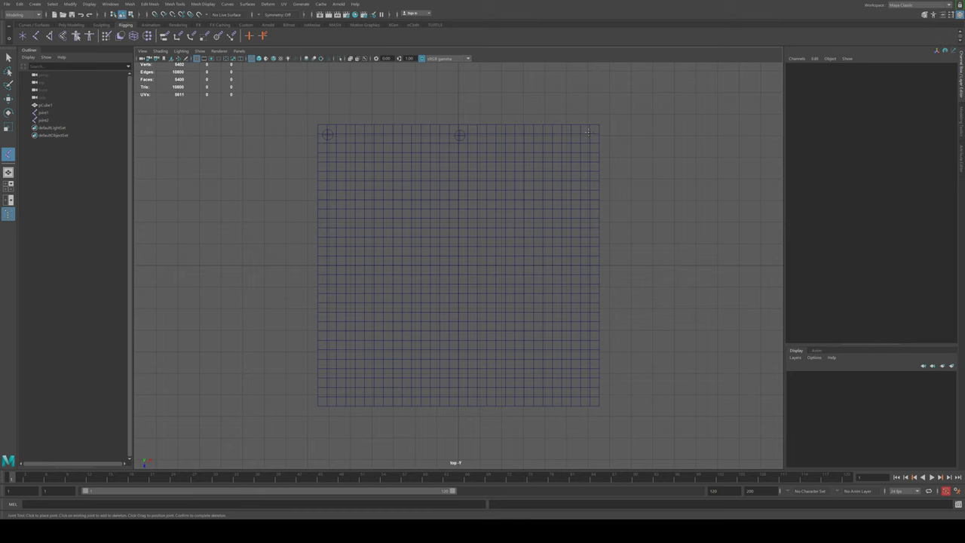
{"action": "left_click", "coordinate": [587, 133]}
{"action": "key", "text": "q"}
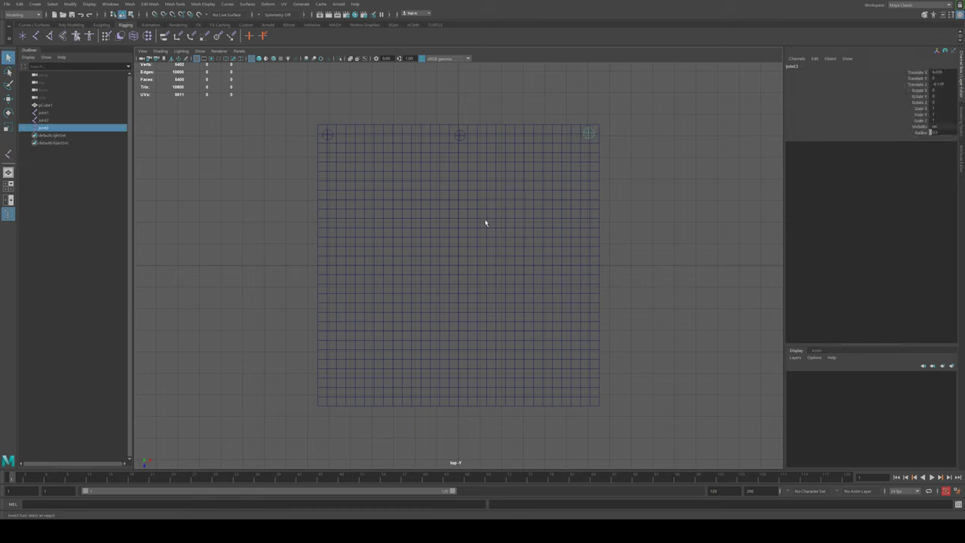
{"action": "key", "text": "y"}
Place separate joints at the bottom-left corner, bottom-edge middle and bottom-right corner
{"action": "left_click", "coordinate": [326, 398]}
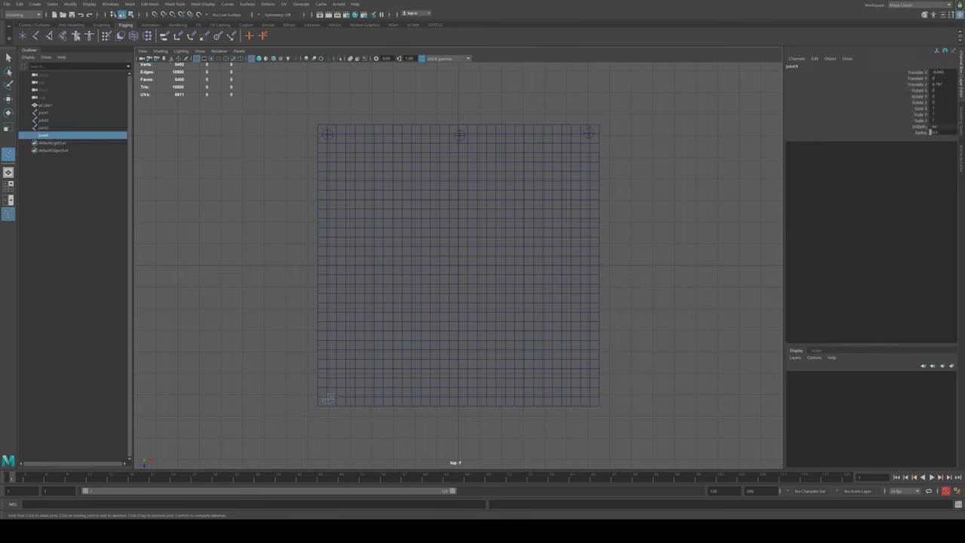
{"action": "key", "text": "w"}
{"action": "key", "text": "y"}
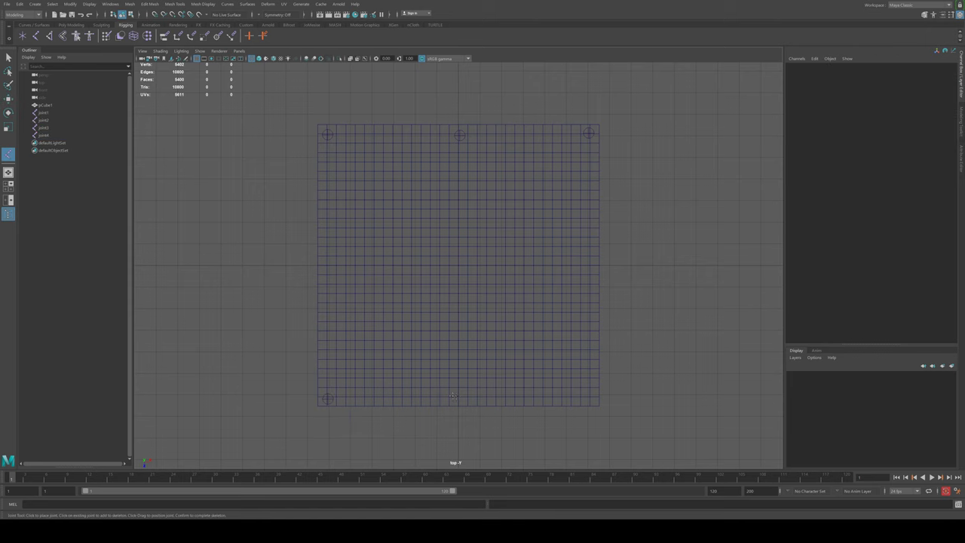
{"action": "left_click", "coordinate": [458, 396]}
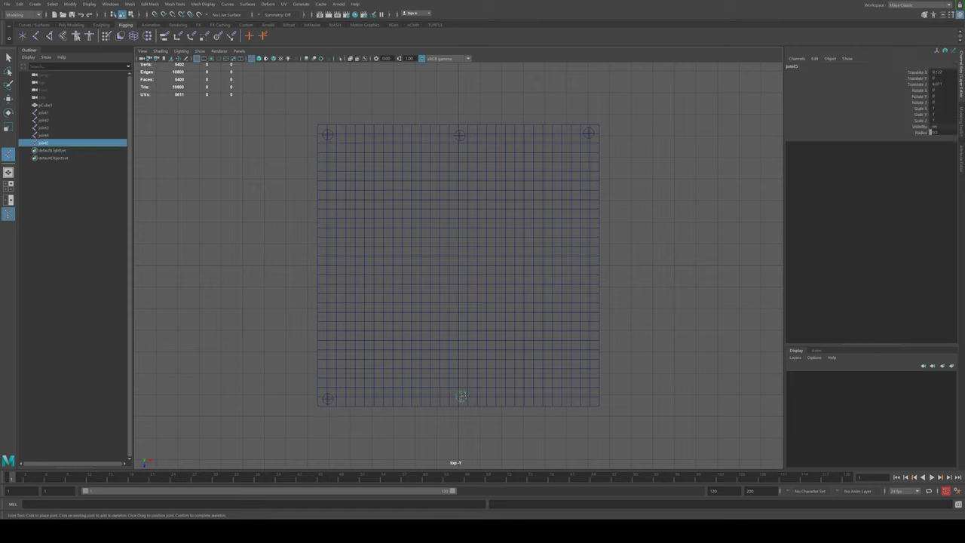
{"action": "left_click", "coordinate": [592, 398]}
{"action": "key", "text": "y"}
Place joints at the left-edge middle, centre and right-edge middle, removing a stray joint
{"action": "left_click", "coordinate": [326, 264]}
{"action": "key", "text": "q"}
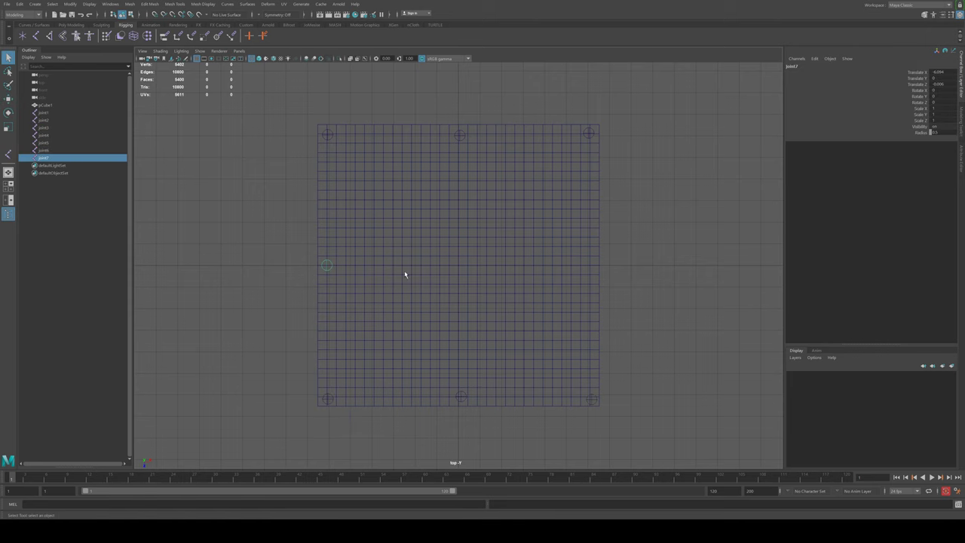
{"action": "key", "text": "y"}
{"action": "left_click", "coordinate": [460, 265]}
{"action": "key", "text": "y"}
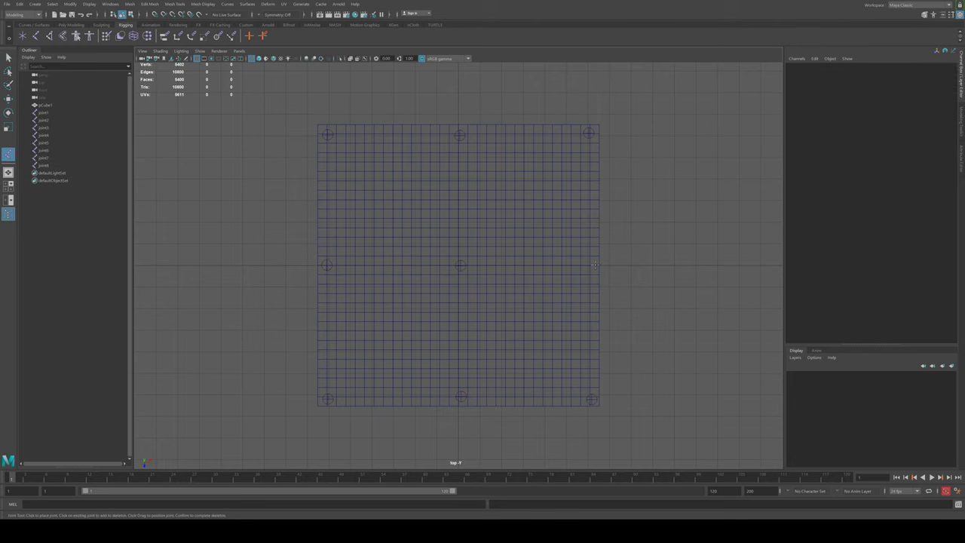
{"action": "left_click", "coordinate": [593, 265]}
{"action": "key", "text": "y"}
{"action": "left_click", "coordinate": [611, 275]}
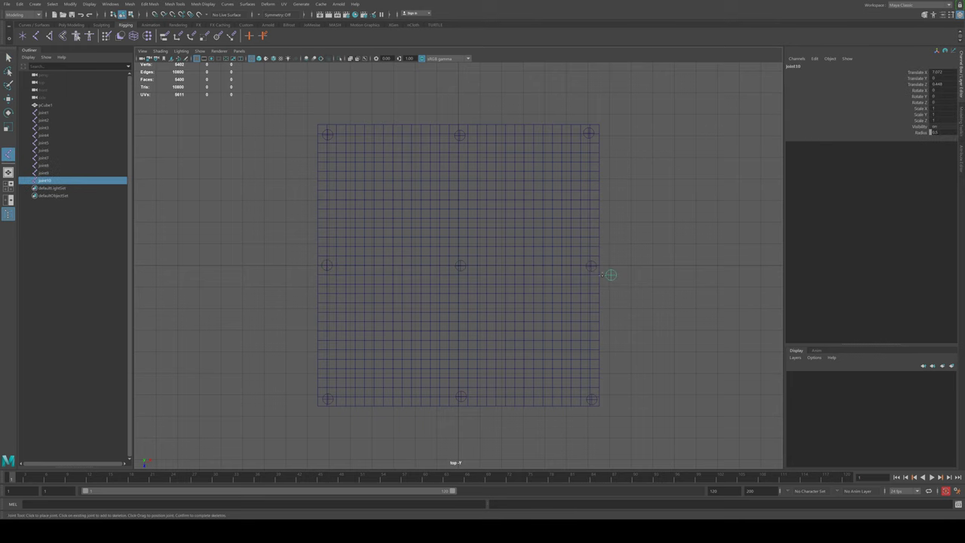
{"action": "key", "text": "ctrl+z"}
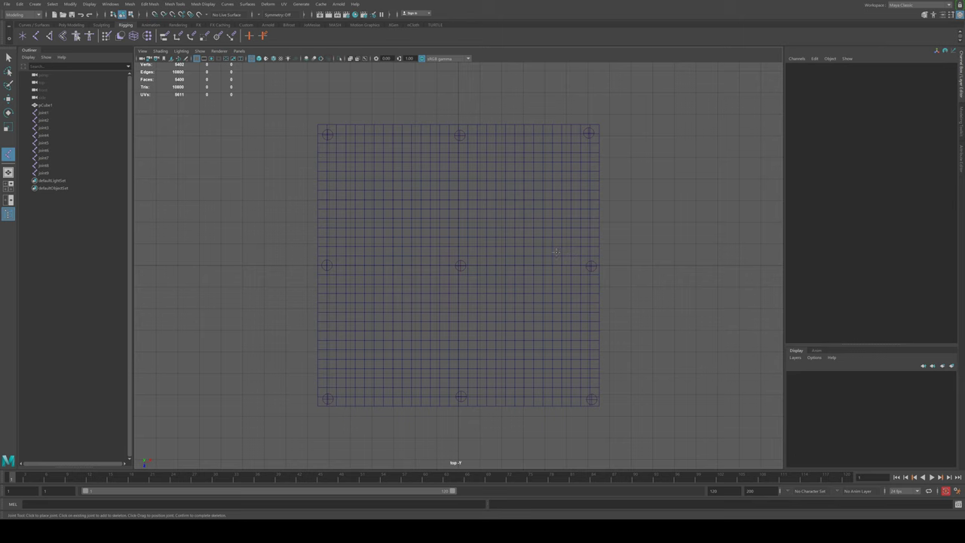
{"action": "key", "text": "space"}
{"action": "key", "text": "space"}
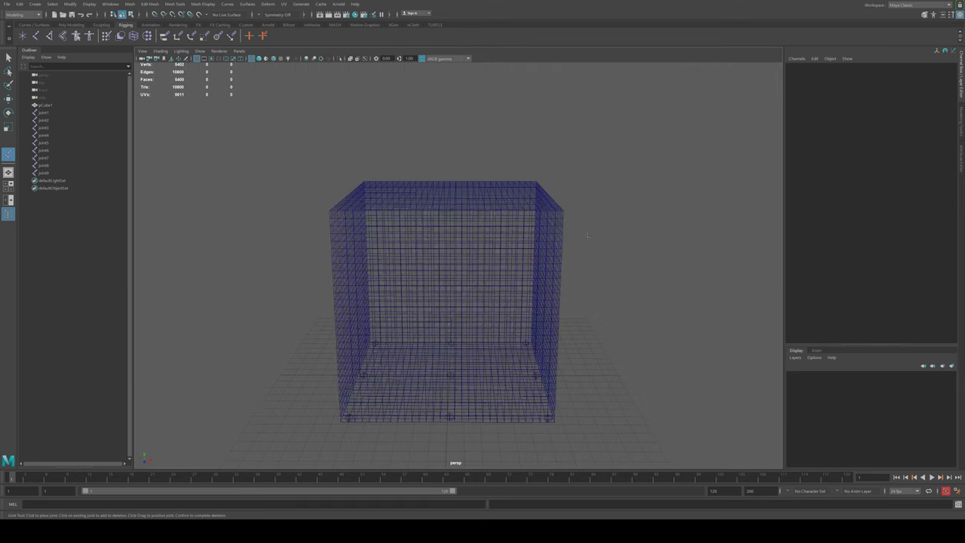
Move the nine-joint grid up and duplicate it twice, stacking three 3×3 joint layers
{"action": "mouse_move", "coordinate": [559, 215]}
{"action": "left_mouse_down", "text": "alt"}
{"action": "mouse_move", "coordinate": [565, 276]}
{"action": "mouse_move", "coordinate": [519, 215]}
{"action": "left_mouse_up", "text": "alt"}
{"action": "left_click_drag", "start_coordinate": [582, 292], "coordinate": [298, 416]}
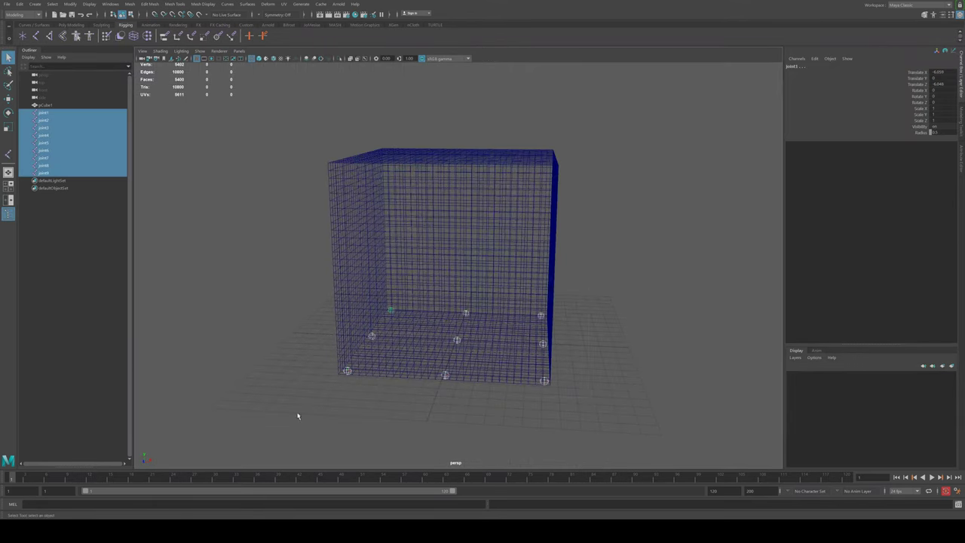
{"action": "left_click_drag", "start_coordinate": [272, 249], "coordinate": [630, 428]}
{"action": "key", "text": "w"}
{"action": "mouse_move", "coordinate": [391, 275]}
{"action": "left_mouse_down"}
{"action": "mouse_move", "coordinate": [388, 156]}
{"action": "mouse_move", "coordinate": [402, 146]}
{"action": "mouse_move", "coordinate": [437, 257]}
{"action": "mouse_move", "coordinate": [425, 255]}
{"action": "left_mouse_up"}
{"action": "key", "text": "ctrl+d"}
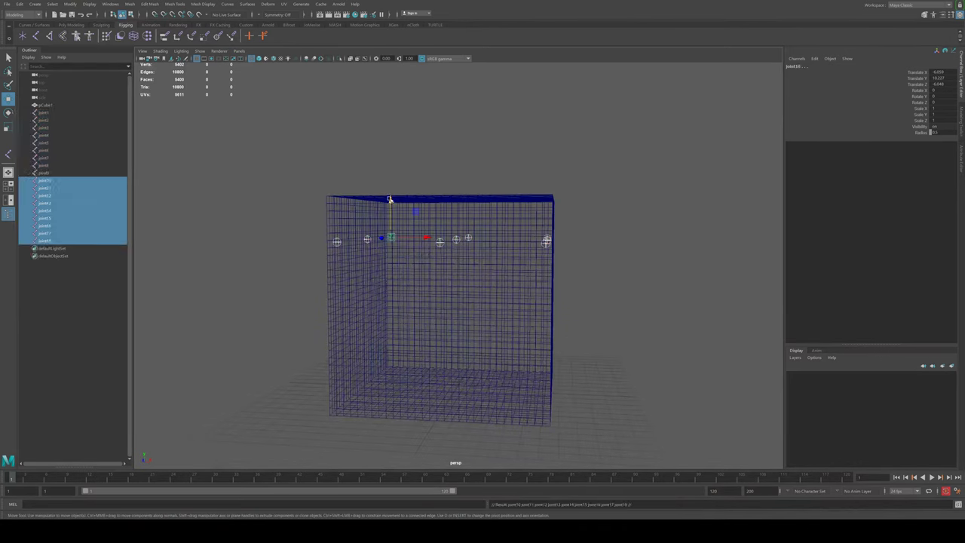
{"action": "mouse_move", "coordinate": [390, 199]}
{"action": "left_mouse_down"}
{"action": "mouse_move", "coordinate": [403, 325]}
{"action": "mouse_move", "coordinate": [402, 164]}
{"action": "mouse_move", "coordinate": [409, 158]}
{"action": "left_mouse_up"}
{"action": "key", "text": "ctrl+d"}
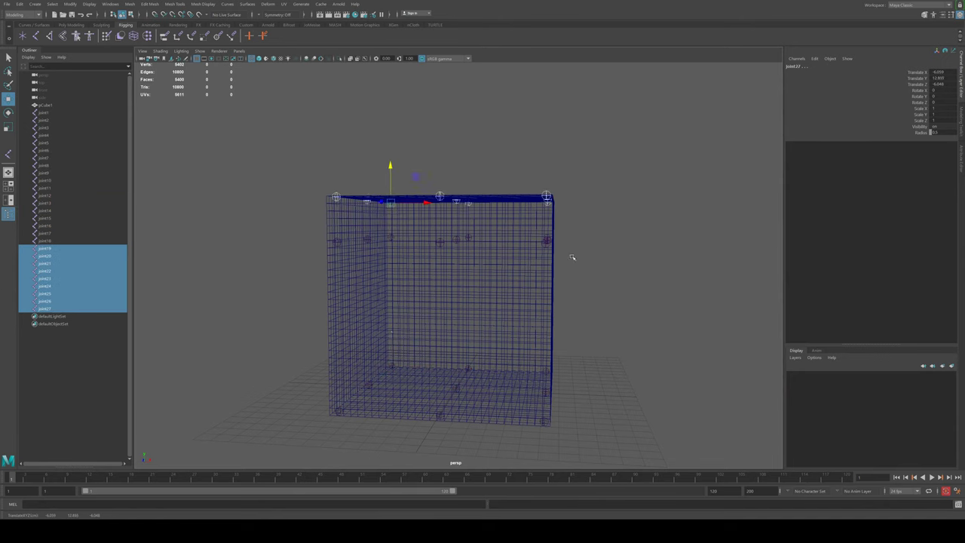
Clear the joint selection and select the cube pCube1 by itself
{"action": "left_click", "coordinate": [569, 276]}
{"action": "mouse_move", "coordinate": [572, 278]}
{"action": "left_mouse_down", "text": "alt"}
{"action": "mouse_move", "coordinate": [582, 280]}
{"action": "mouse_move", "coordinate": [574, 196]}
{"action": "mouse_move", "coordinate": [308, 427]}
{"action": "mouse_move", "coordinate": [263, 241]}
{"action": "mouse_move", "coordinate": [270, 223]}
{"action": "left_mouse_up", "text": "alt"}
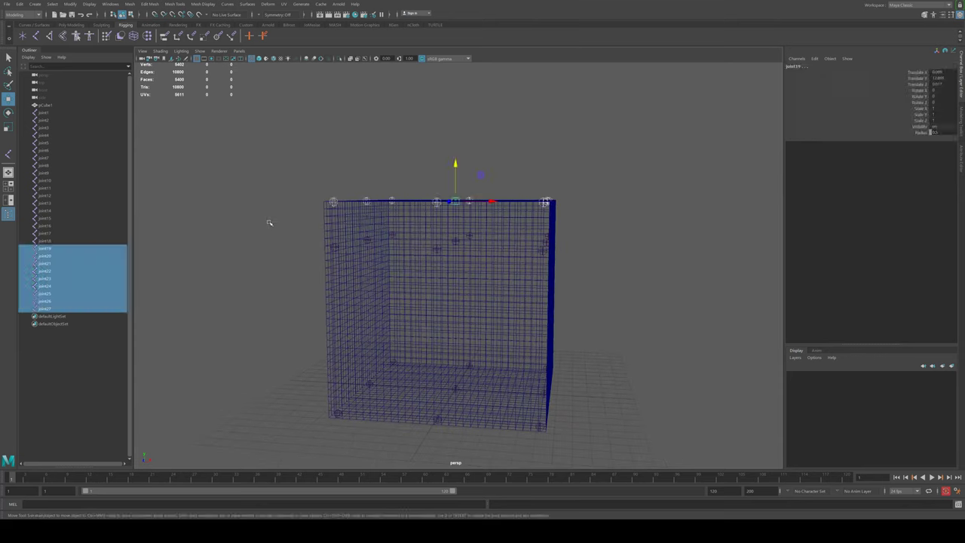
{"action": "left_click_drag", "start_coordinate": [408, 207], "coordinate": [414, 208], "text": "alt"}
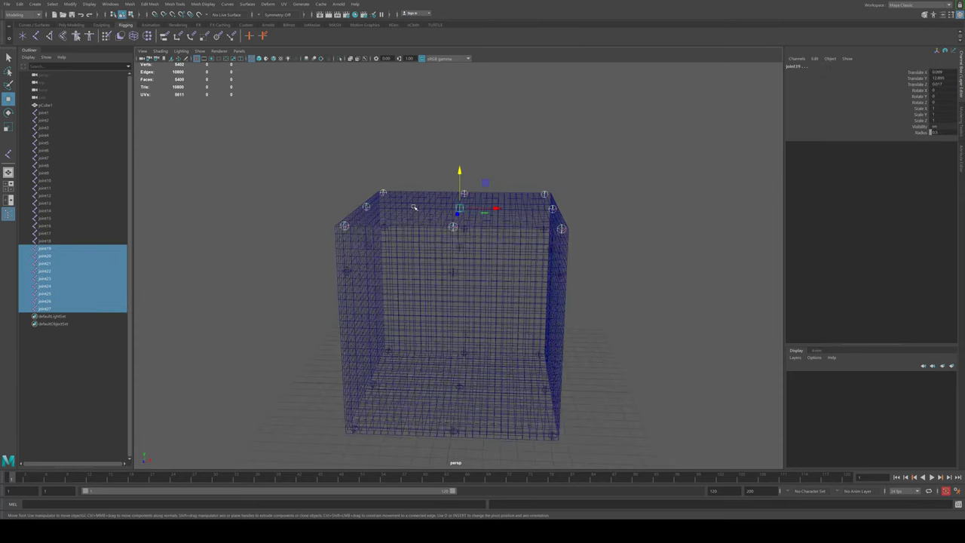
{"action": "left_click", "coordinate": [414, 208]}
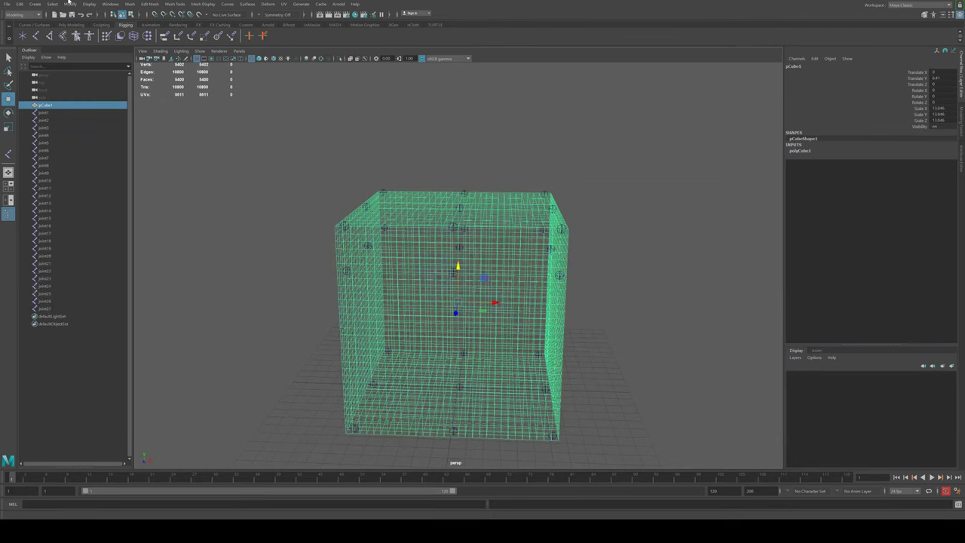
Freeze the cube's transforms, delete its history, and select the top joints with the cube
{"action": "left_click", "coordinate": [77, 39]}
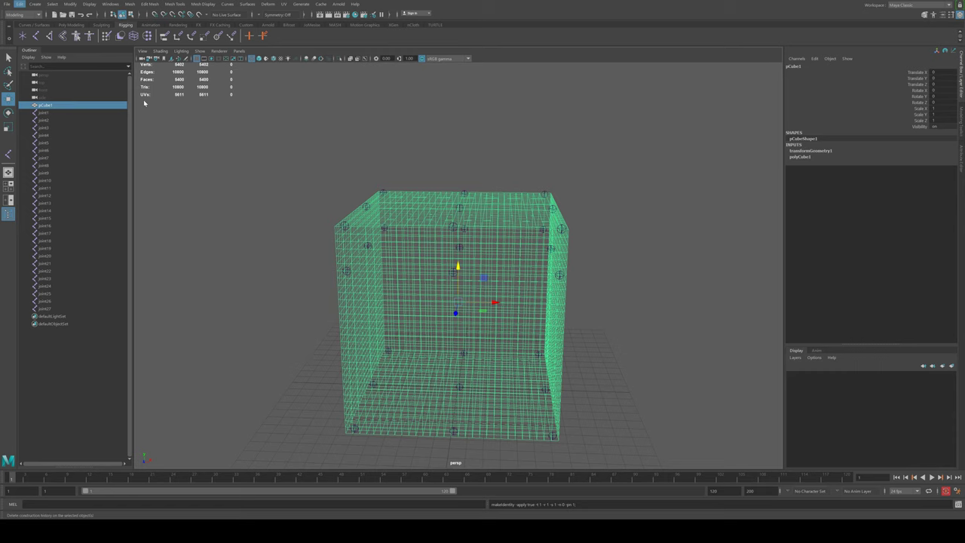
{"action": "key", "text": "alt+shift+d"}
{"action": "left_click_drag", "start_coordinate": [427, 181], "coordinate": [411, 195], "text": "alt"}
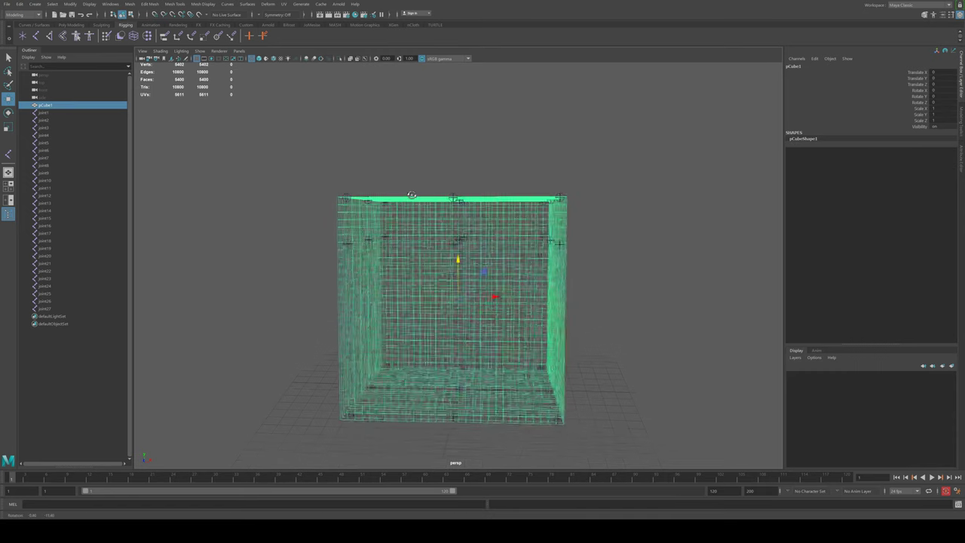
{"action": "mouse_move", "coordinate": [280, 173]}
{"action": "left_mouse_down"}
{"action": "mouse_move", "coordinate": [629, 201]}
{"action": "mouse_move", "coordinate": [532, 205]}
{"action": "left_mouse_up"}
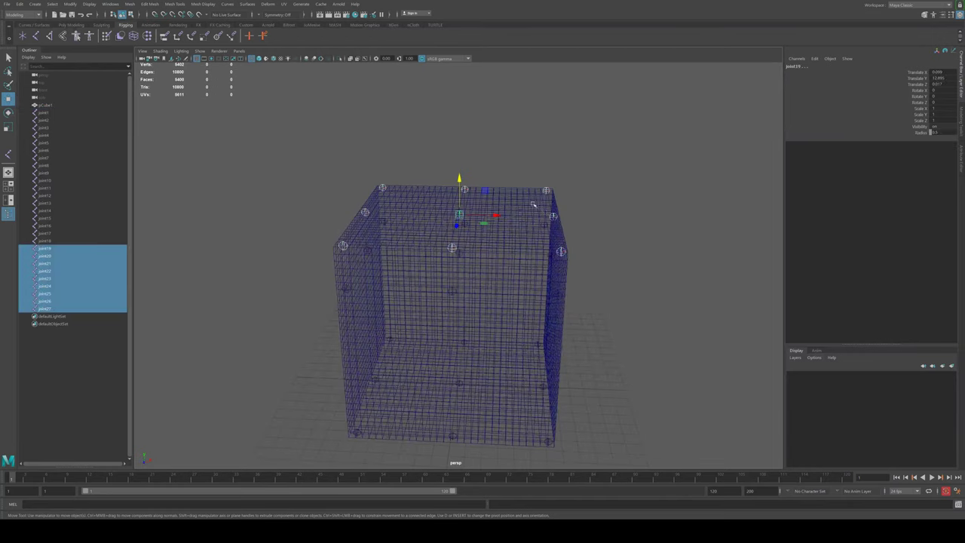
{"action": "left_click_drag", "start_coordinate": [457, 233], "coordinate": [454, 220], "text": "alt"}
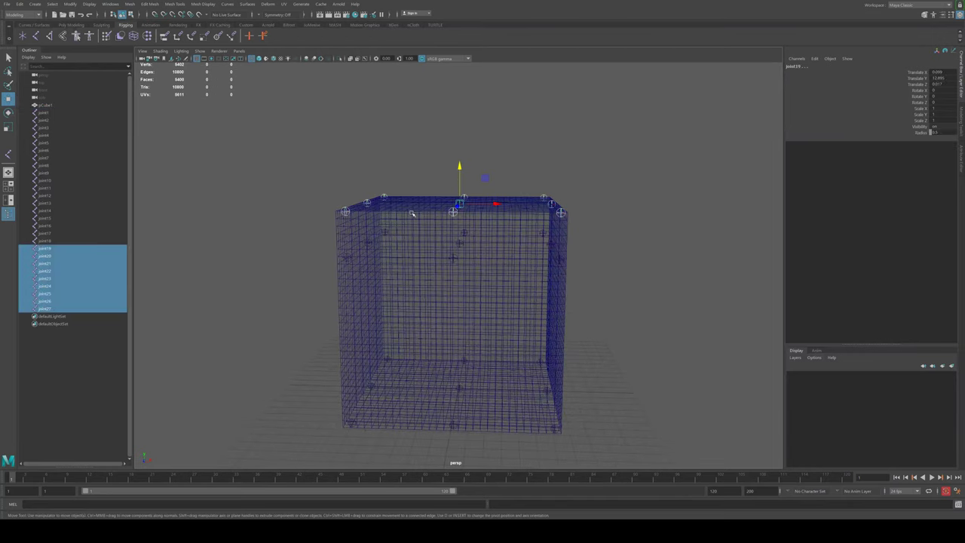
{"action": "left_click", "coordinate": [411, 214], "text": "shift"}
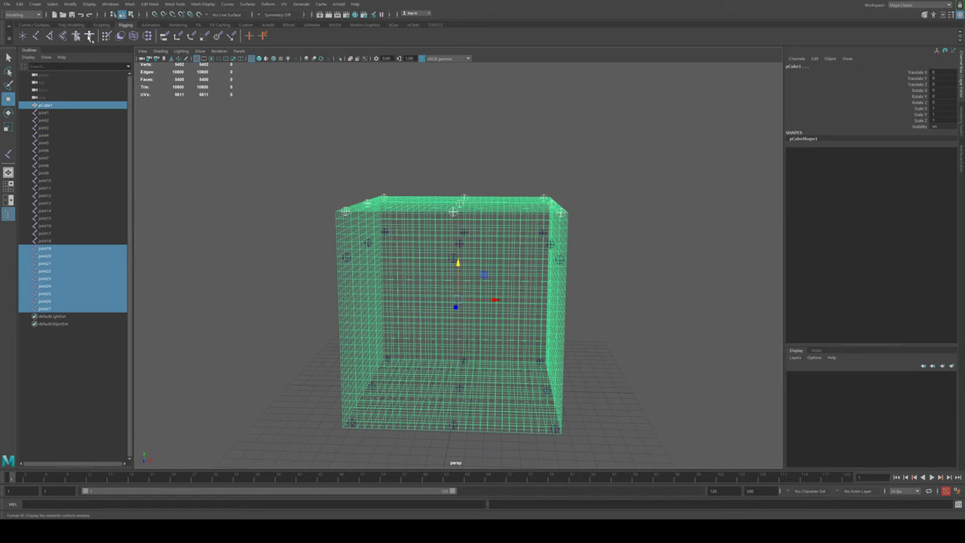
Switch the menu set from Modeling to Rigging and check the Skin menu
{"action": "left_click", "coordinate": [145, 26]}
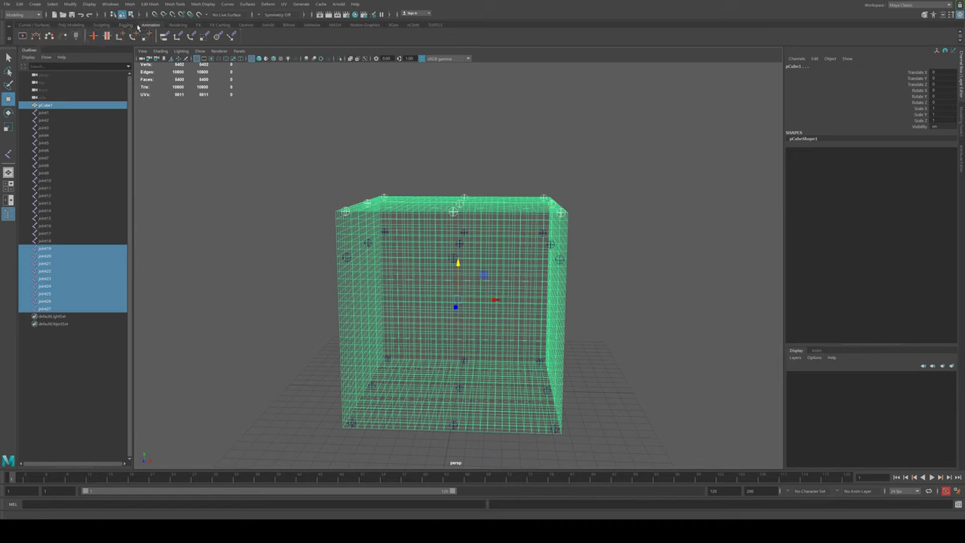
{"action": "left_click", "coordinate": [129, 26]}
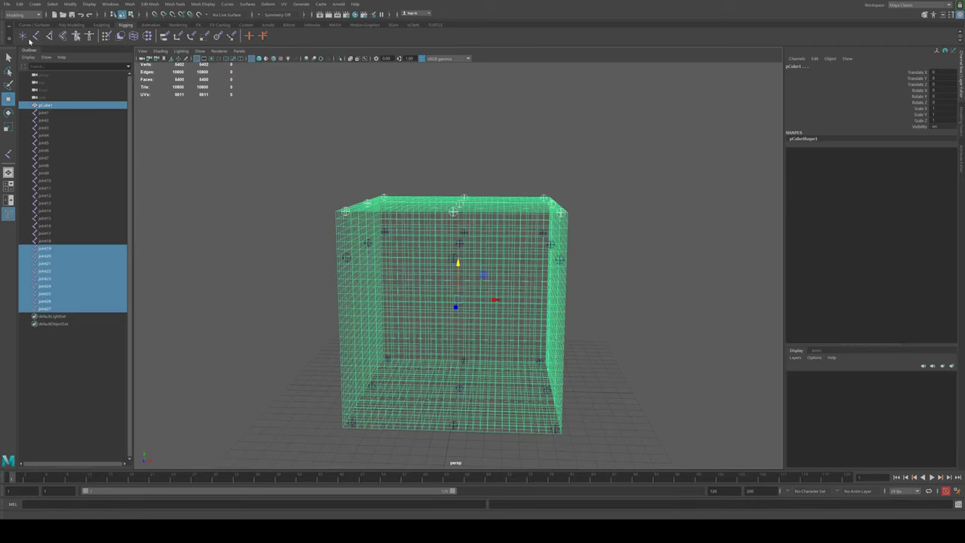
{"action": "key", "text": "F3"}
{"action": "left_click", "coordinate": [150, 5]}
{"action": "left_click", "coordinate": [237, 25]}
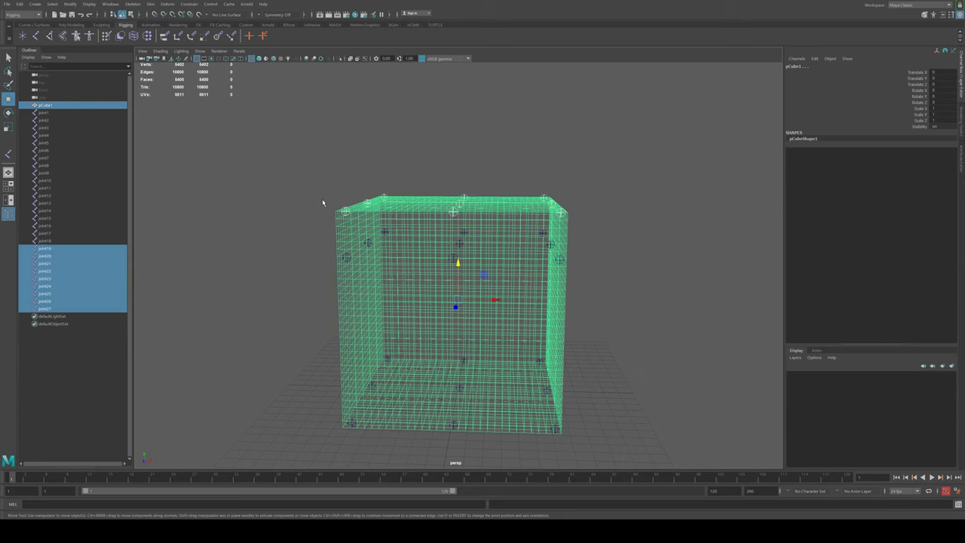
Test-drag the top corner joint27 up and down, undoing each move
{"action": "left_click", "coordinate": [276, 192]}
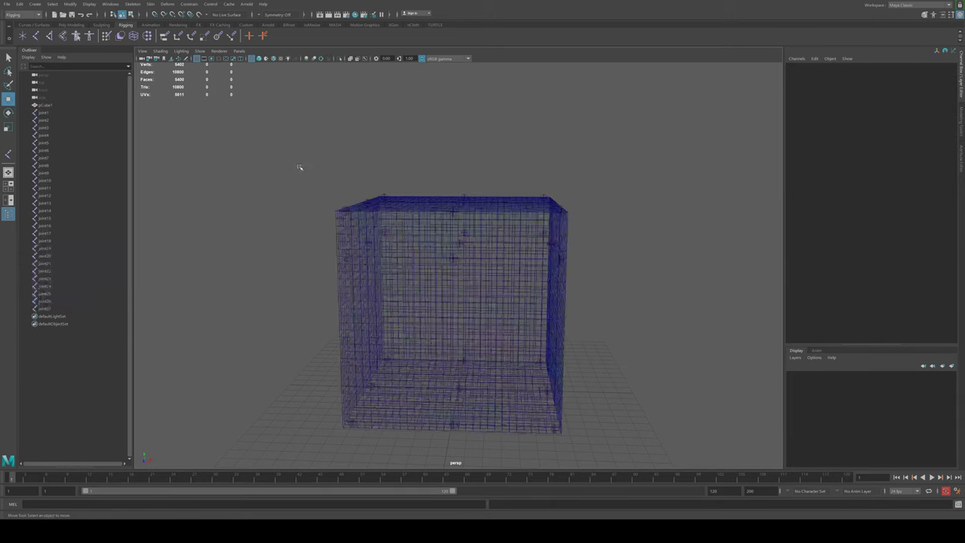
{"action": "left_click_drag", "start_coordinate": [300, 166], "coordinate": [599, 218]}
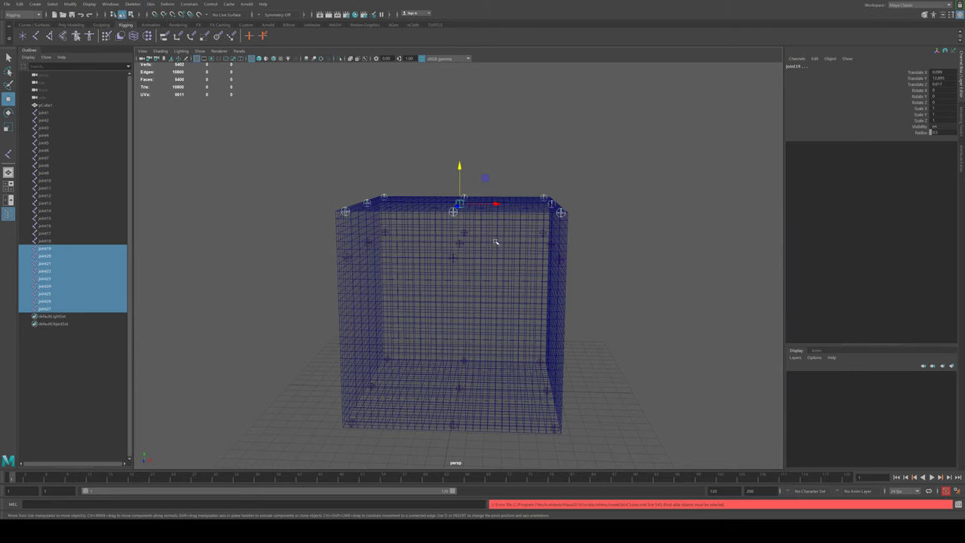
{"action": "left_click", "coordinate": [415, 209]}
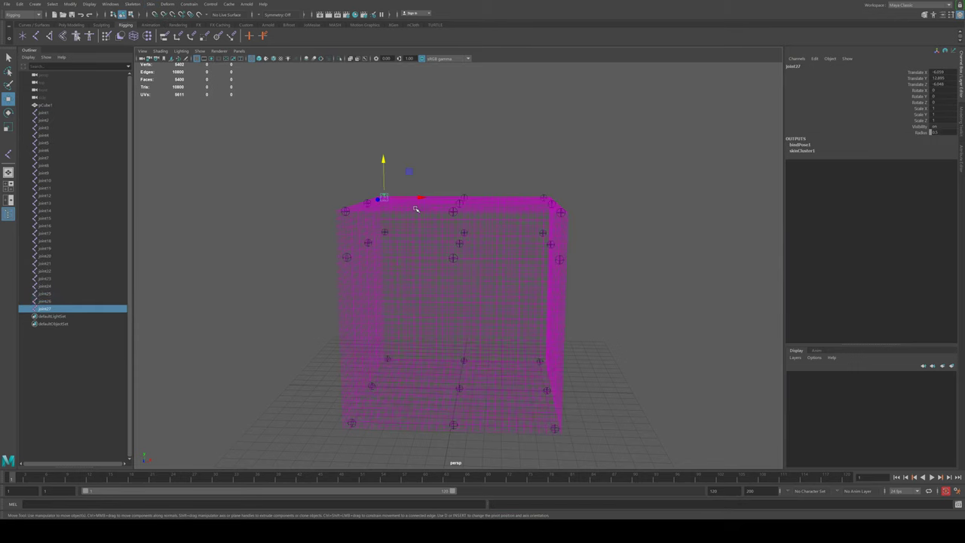
{"action": "left_click", "coordinate": [400, 179]}
{"action": "left_click", "coordinate": [384, 198]}
{"action": "mouse_move", "coordinate": [384, 163]}
{"action": "left_mouse_down"}
{"action": "mouse_move", "coordinate": [408, 205]}
{"action": "mouse_move", "coordinate": [558, 267]}
{"action": "left_mouse_up"}
{"action": "key", "text": "ctrl+z"}
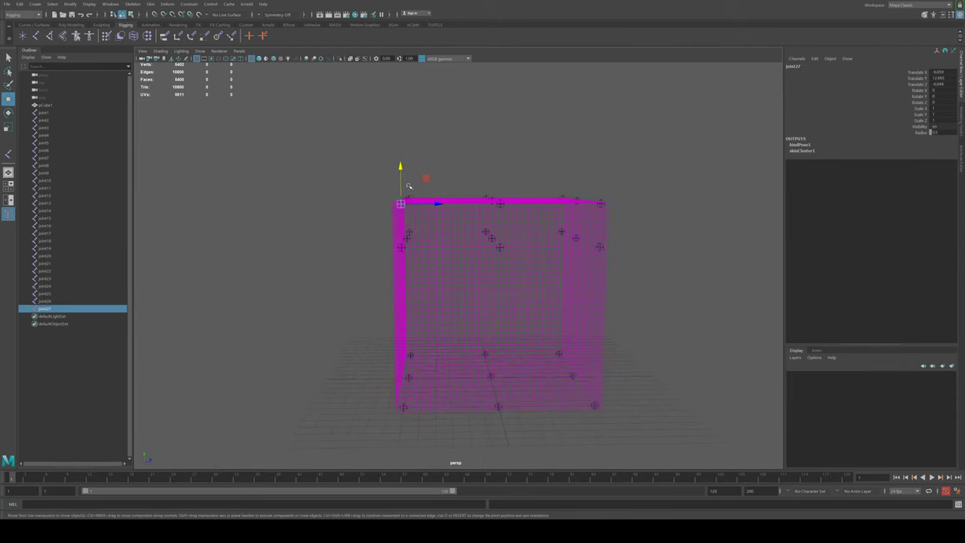
{"action": "left_click_drag", "start_coordinate": [400, 173], "coordinate": [402, 220]}
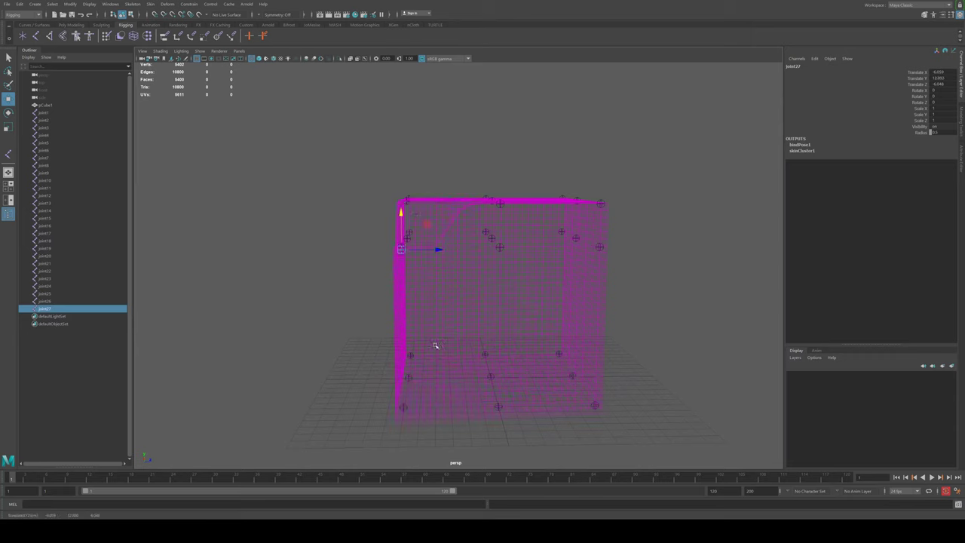
{"action": "key", "text": "ctrl+z"}
{"action": "left_click_drag", "start_coordinate": [558, 378], "coordinate": [529, 294], "text": "alt"}
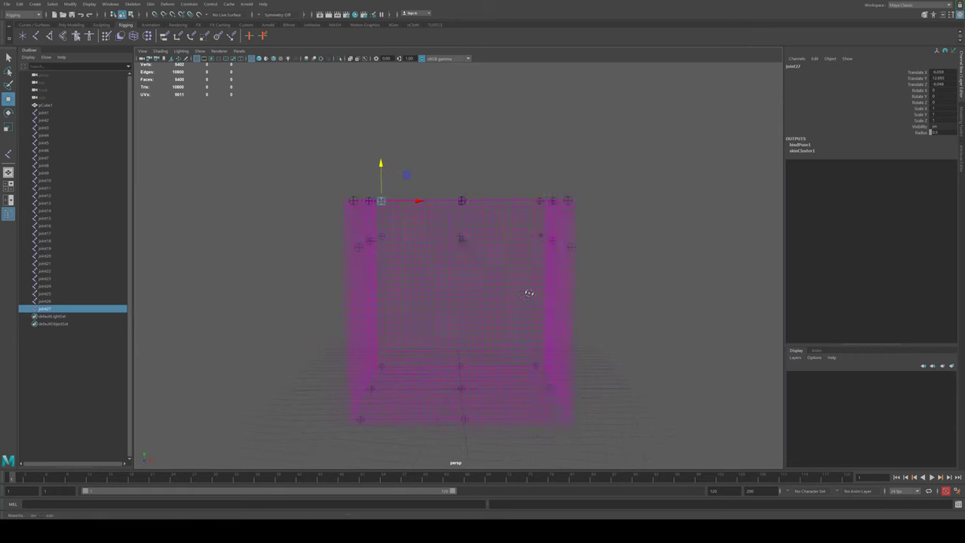
Select all 27 joints together with the cube mesh for skin binding
{"action": "key", "text": "q"}
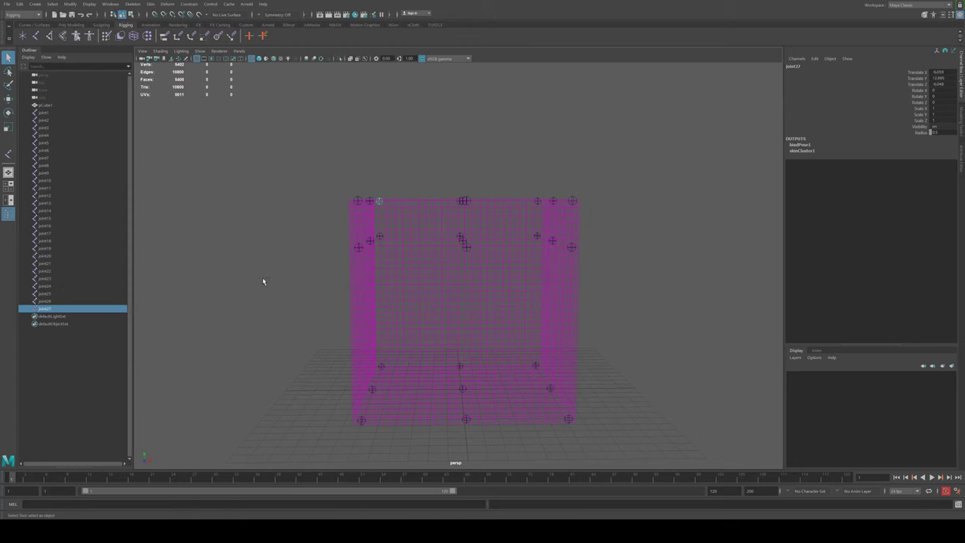
{"action": "key", "text": "ctrl+z"}
{"action": "left_click", "coordinate": [312, 195]}
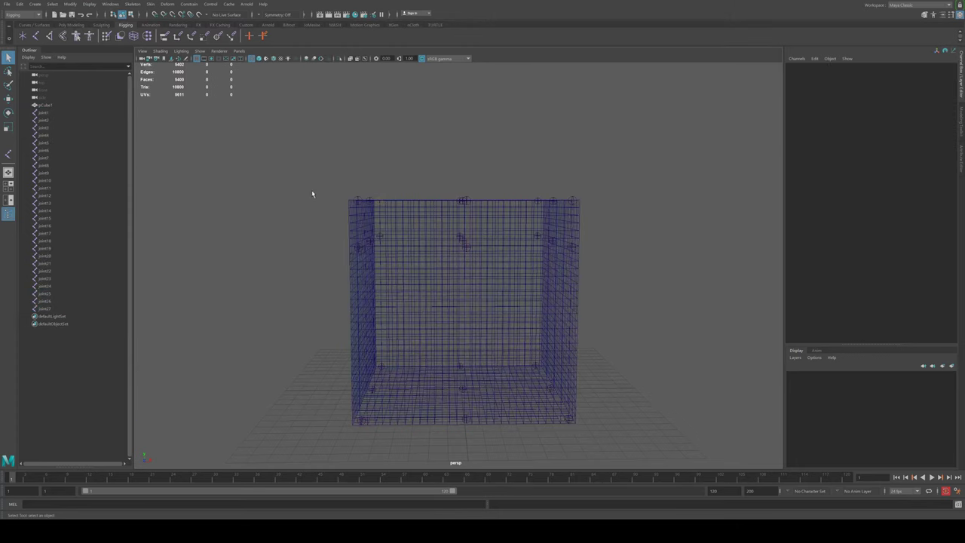
{"action": "left_click", "coordinate": [368, 204]}
{"action": "left_click", "coordinate": [353, 224]}
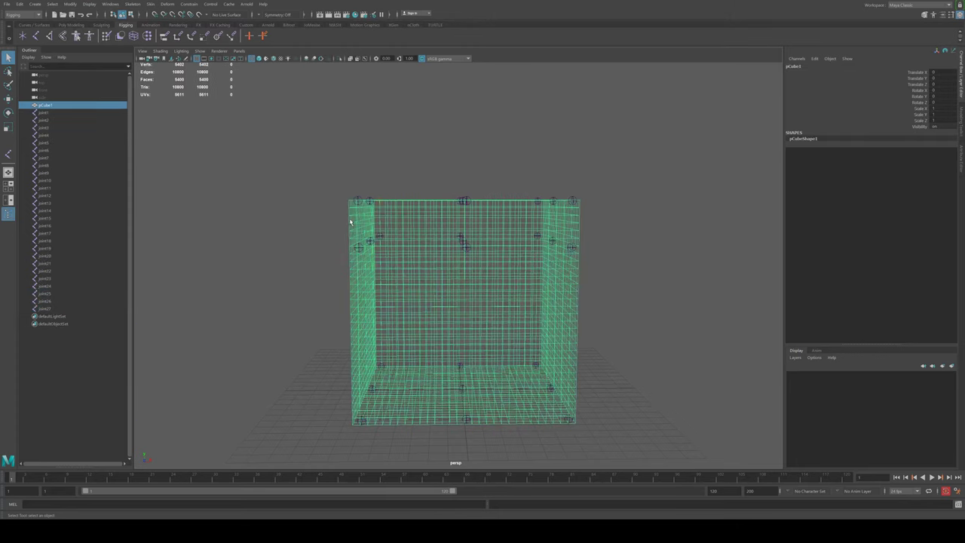
{"action": "left_click", "coordinate": [311, 209]}
{"action": "left_click_drag", "start_coordinate": [309, 170], "coordinate": [758, 415]}
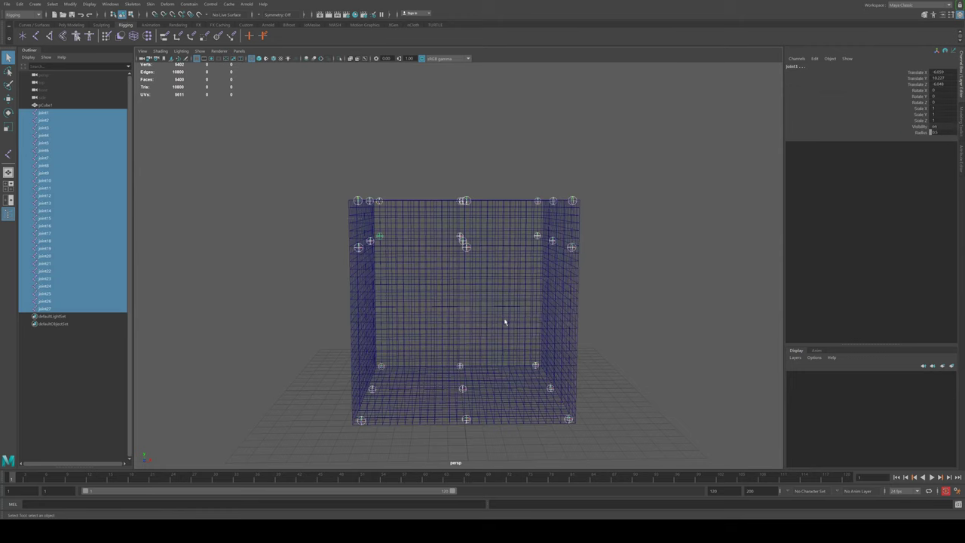
{"action": "left_click", "coordinate": [510, 296], "text": "shift"}
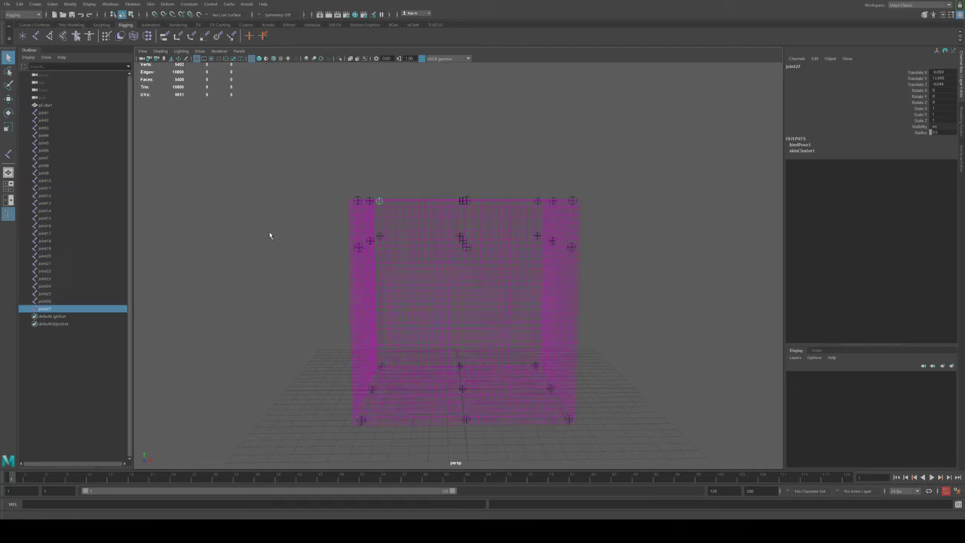
Select the top corner joint27 on its own
{"action": "left_click", "coordinate": [446, 175]}
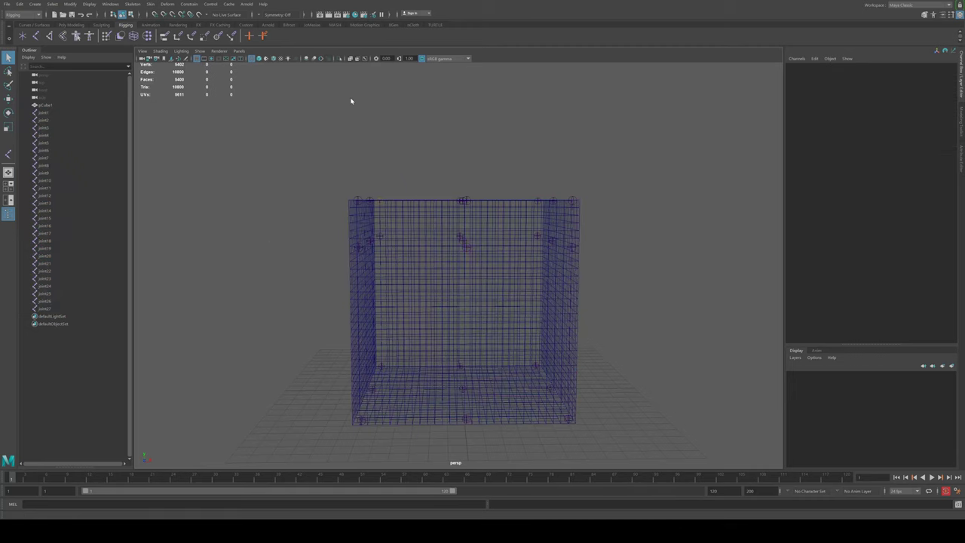
{"action": "mouse_move", "coordinate": [365, 199]}
{"action": "left_mouse_down", "text": "alt"}
{"action": "mouse_move", "coordinate": [388, 201]}
{"action": "mouse_move", "coordinate": [371, 183]}
{"action": "mouse_move", "coordinate": [386, 188]}
{"action": "left_mouse_up", "text": "alt"}
{"action": "left_click", "coordinate": [388, 200]}
{"action": "left_click", "coordinate": [357, 208]}
Select joint24 and other top joints, leaving the cube unselected
{"action": "mouse_move", "coordinate": [362, 207]}
{"action": "left_mouse_down", "text": "alt"}
{"action": "mouse_move", "coordinate": [427, 209]}
{"action": "mouse_move", "coordinate": [400, 211]}
{"action": "left_mouse_up", "text": "alt"}
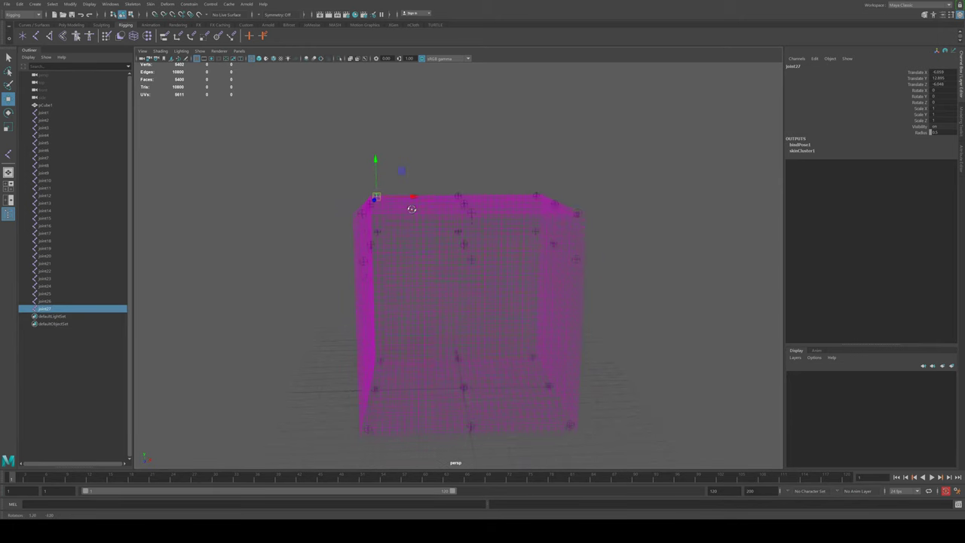
{"action": "key", "text": "q"}
{"action": "left_click", "coordinate": [369, 205], "text": "shift"}
{"action": "left_click", "coordinate": [362, 218], "text": "shift"}
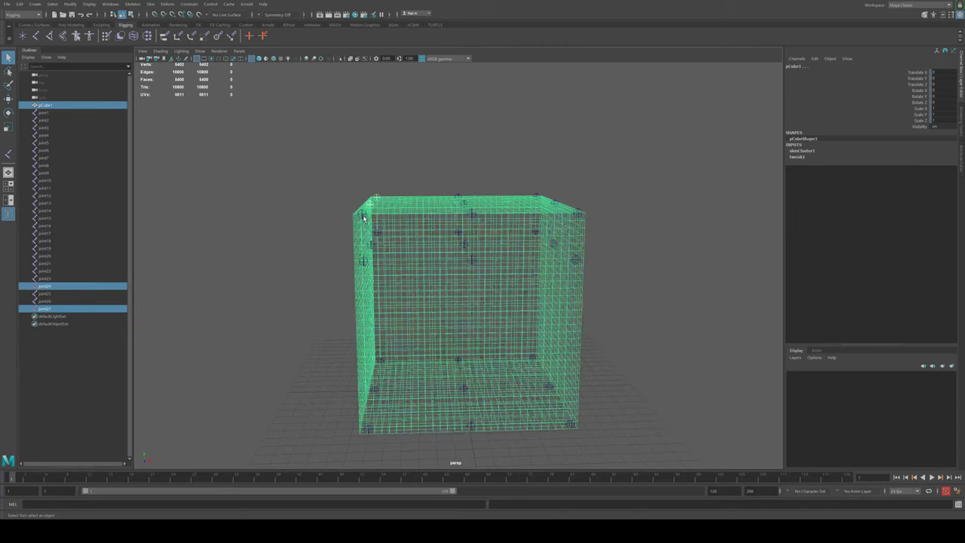
{"action": "left_click", "coordinate": [363, 217], "text": "shift"}
{"action": "left_click", "coordinate": [363, 216], "text": "shift"}
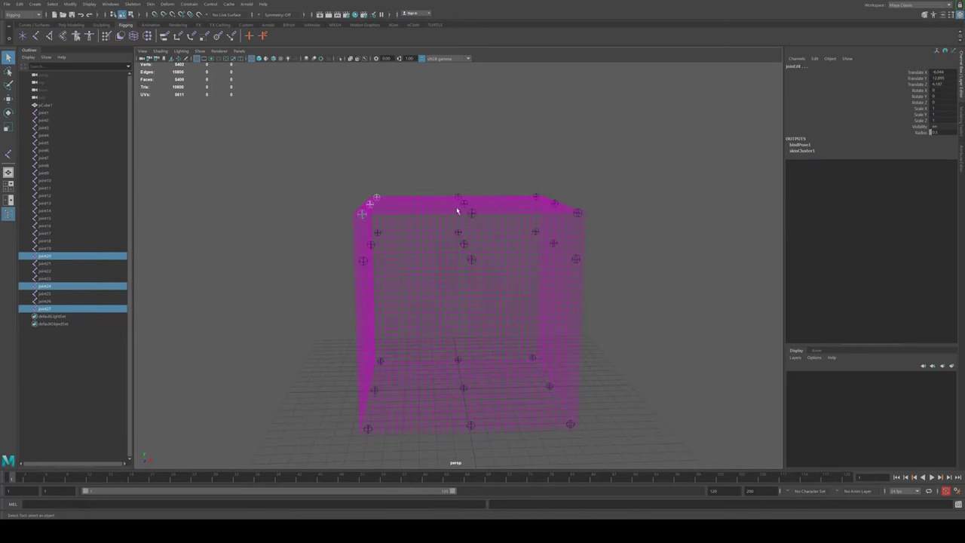
{"action": "left_click_drag", "start_coordinate": [457, 211], "coordinate": [469, 209], "text": "alt"}
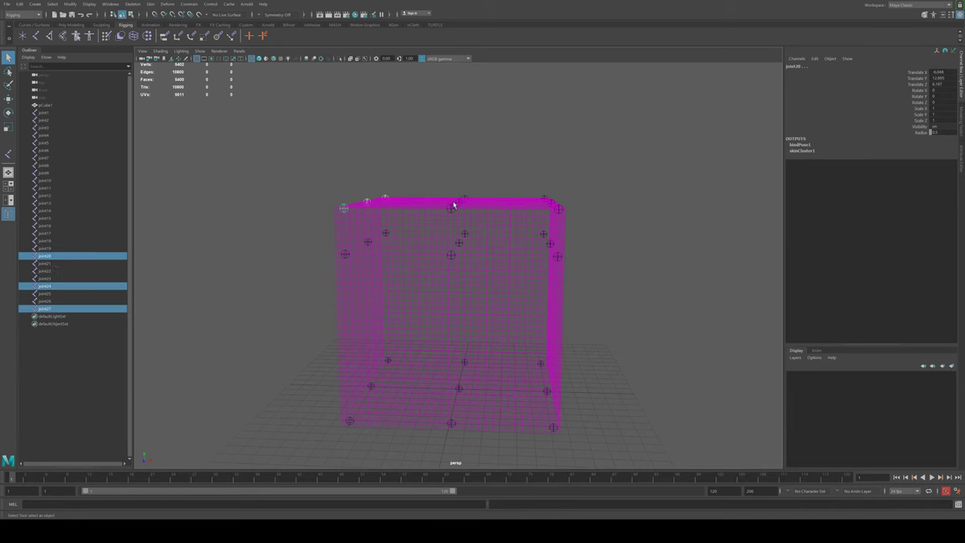
{"action": "left_click_drag", "start_coordinate": [419, 213], "coordinate": [417, 219], "text": "alt"}
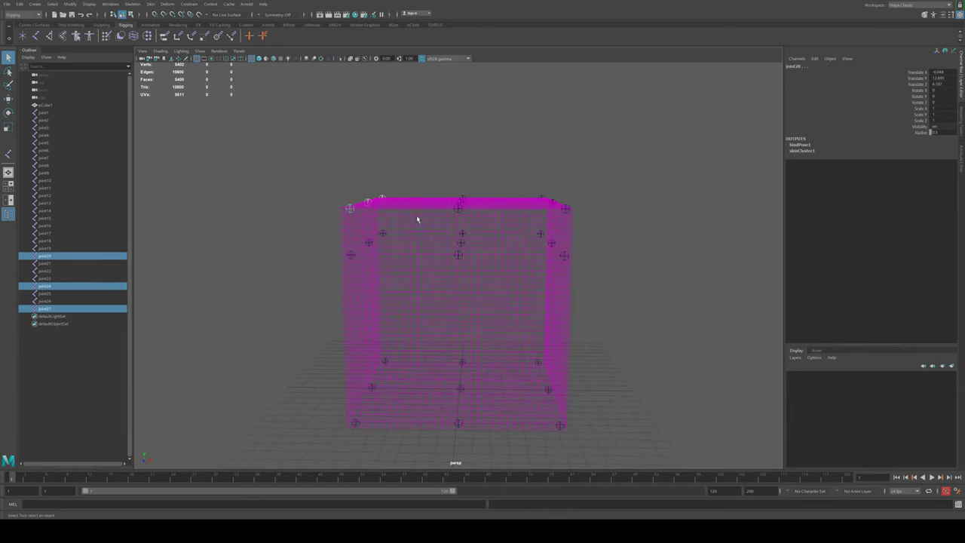
Set the animation end frame to 200 and key the selected joints
{"action": "double_click", "coordinate": [715, 491]}
{"action": "type", "text": "200"}
{"action": "key", "text": "Return"}
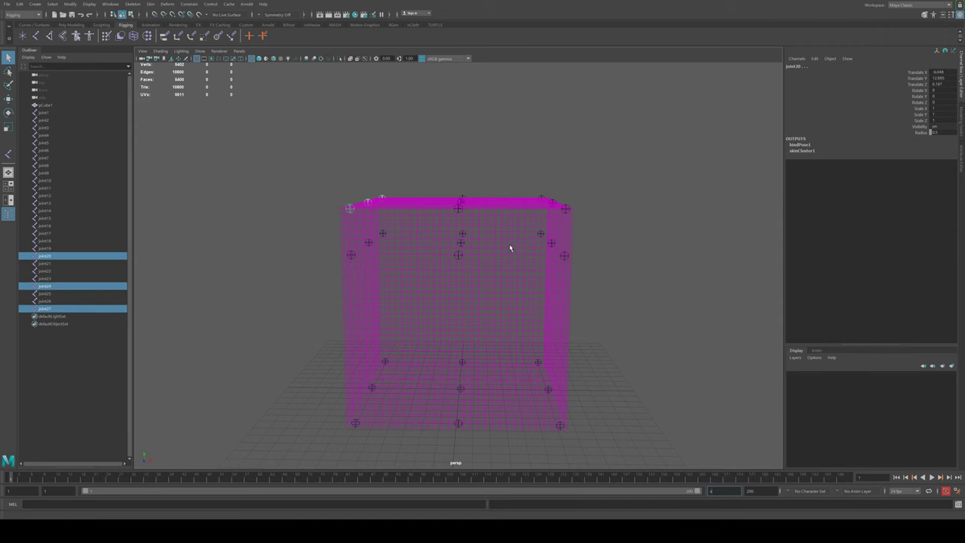
{"action": "key", "text": "s"}
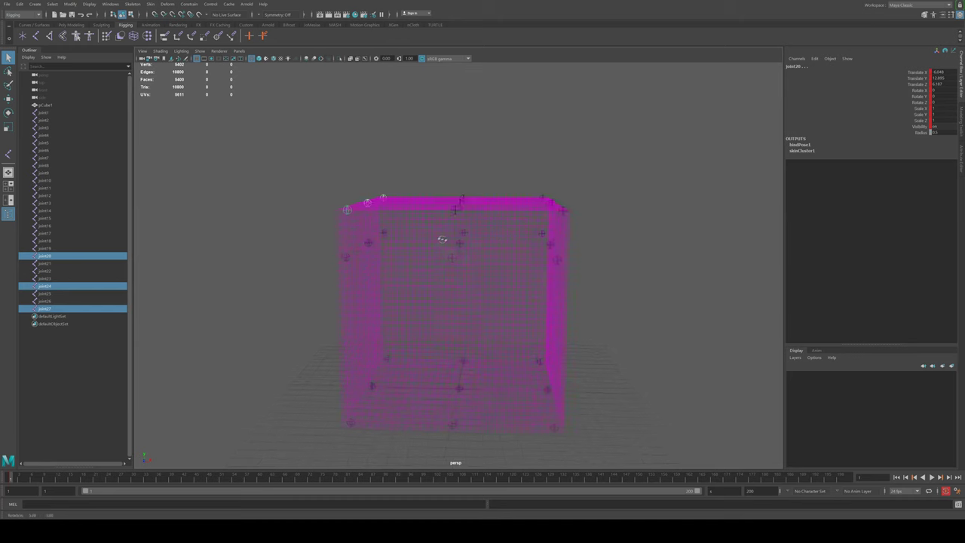
{"action": "left_click_drag", "start_coordinate": [441, 237], "coordinate": [445, 217], "text": "alt"}
{"action": "key", "text": "ctrl+z"}
{"action": "key", "text": "ctrl+z"}
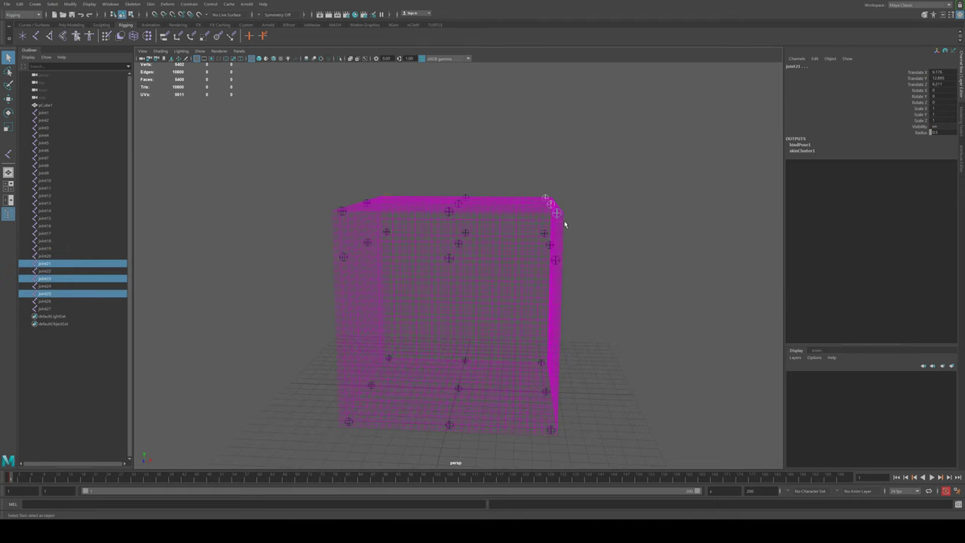
Move the top-centre joints upward so the cube's top bulges
{"action": "left_click_drag", "start_coordinate": [476, 201], "coordinate": [433, 179], "text": "alt"}
{"action": "key", "text": "w"}
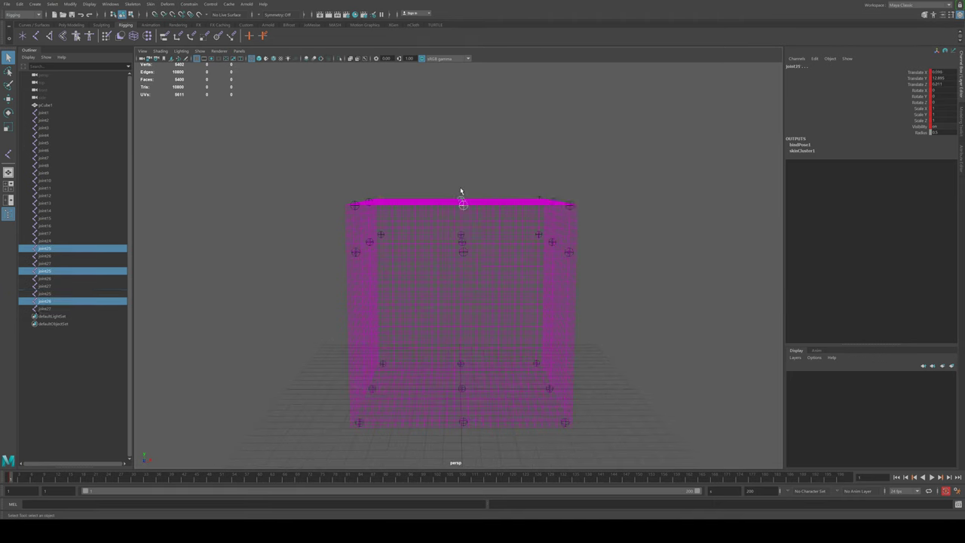
{"action": "left_click", "coordinate": [462, 164]}
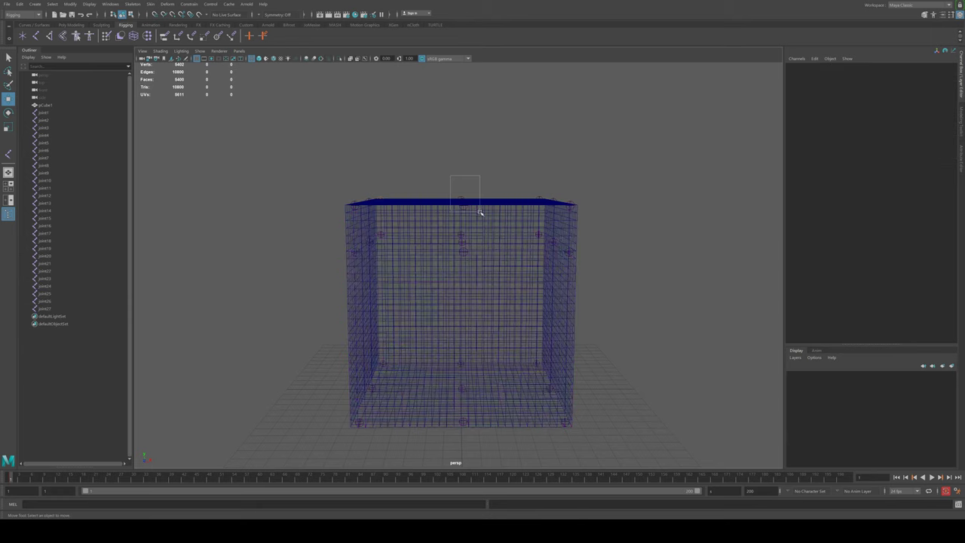
{"action": "key", "text": "ctrl+z"}
{"action": "mouse_move", "coordinate": [462, 165]}
{"action": "left_mouse_down"}
{"action": "mouse_move", "coordinate": [463, 155]}
{"action": "mouse_move", "coordinate": [475, 165]}
{"action": "mouse_move", "coordinate": [467, 168]}
{"action": "left_mouse_up"}
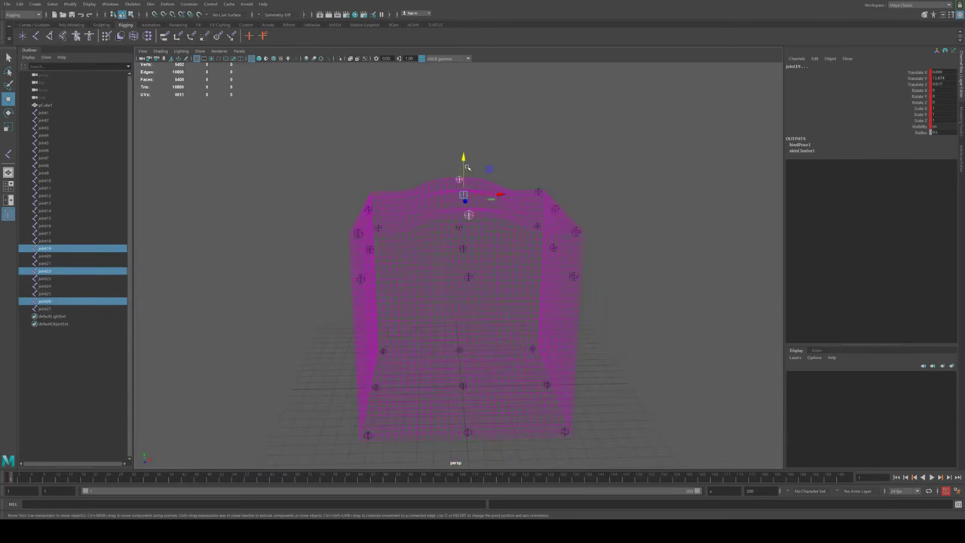
Show the cube smooth-shaded with wireframe, play the animation, then return to frame 20
{"action": "key", "text": "5"}
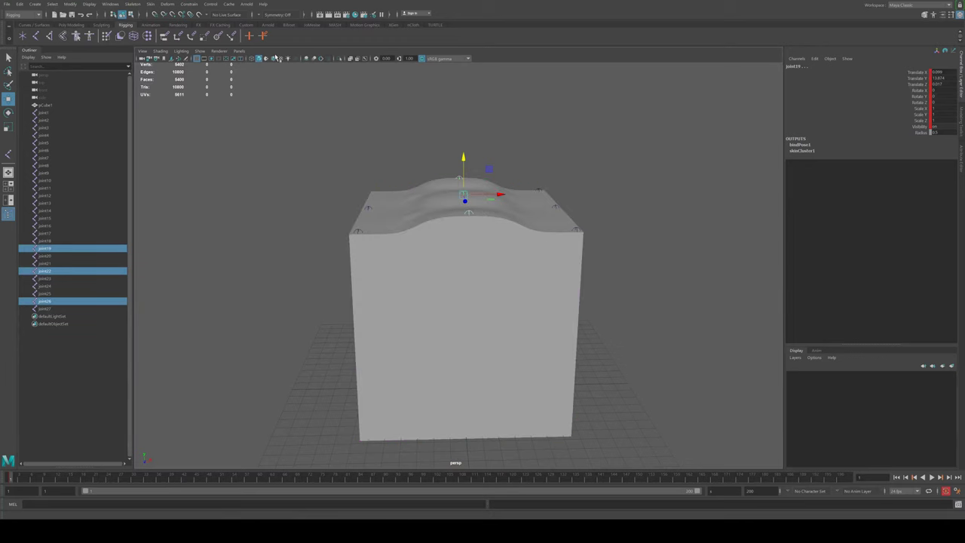
{"action": "left_click", "coordinate": [278, 59]}
{"action": "mouse_move", "coordinate": [514, 213]}
{"action": "left_mouse_down", "text": "alt"}
{"action": "mouse_move", "coordinate": [520, 250]}
{"action": "mouse_move", "coordinate": [346, 332]}
{"action": "left_mouse_up", "text": "alt"}
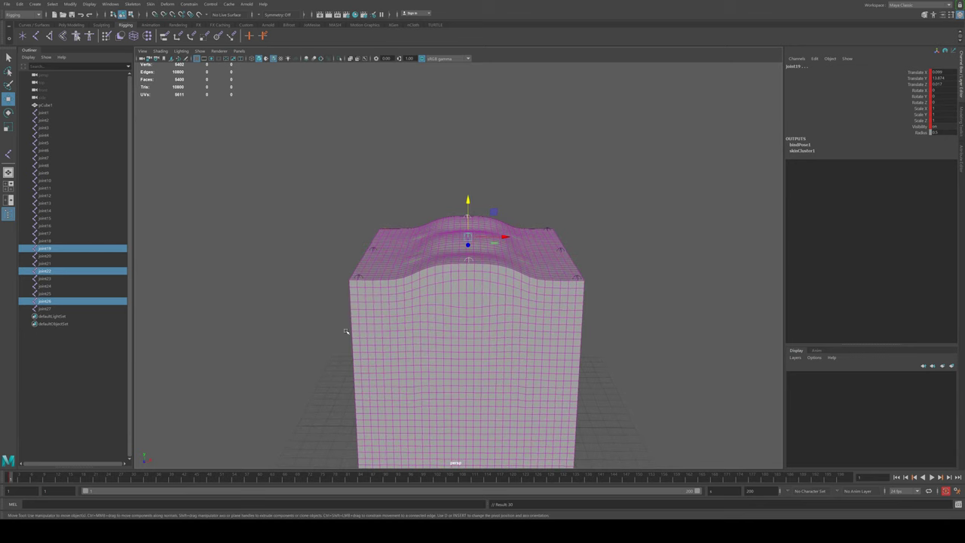
{"action": "key", "text": "alt+v"}
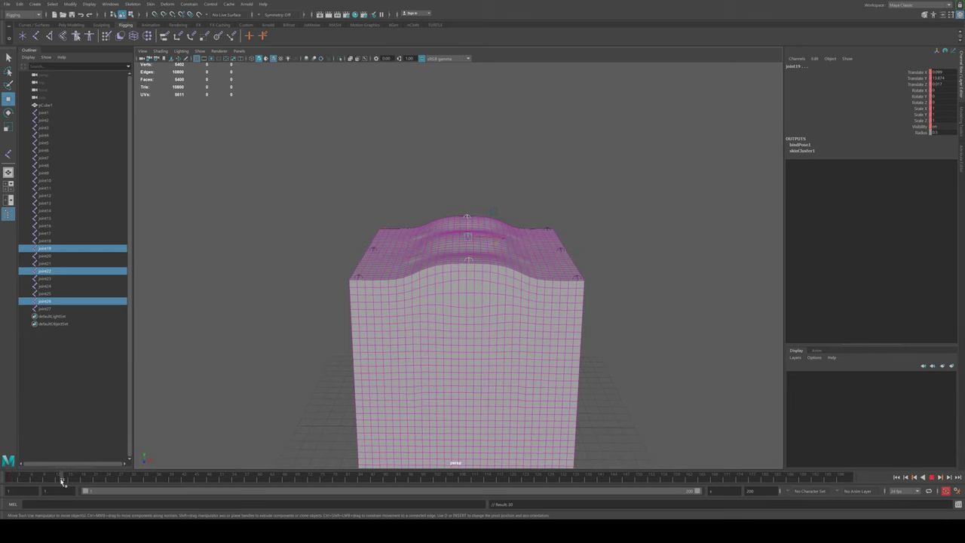
{"action": "left_click_drag", "start_coordinate": [110, 483], "coordinate": [94, 481]}
Enable X-Ray, key the top joints at frame 20, and select the lower joints
{"action": "left_click_drag", "start_coordinate": [293, 185], "coordinate": [645, 274]}
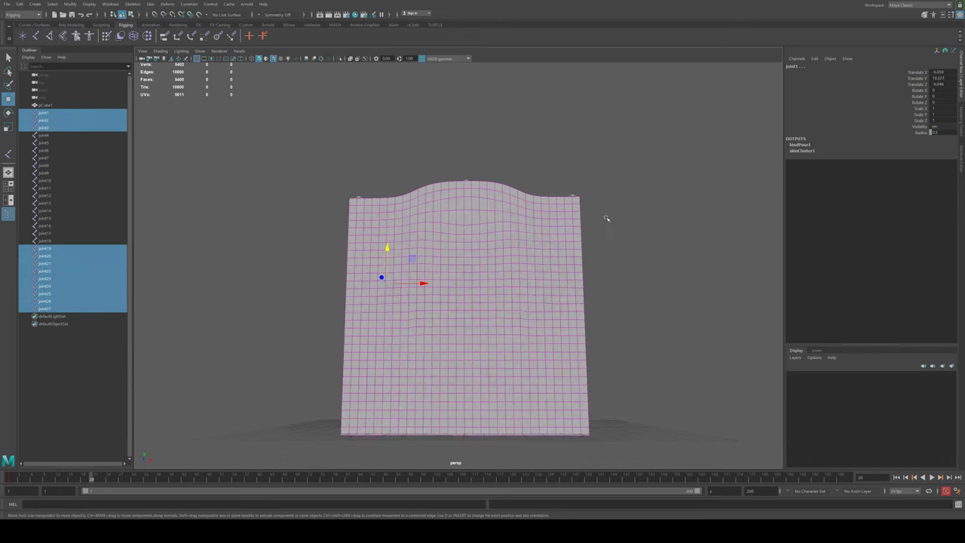
{"action": "key", "text": "alt+x"}
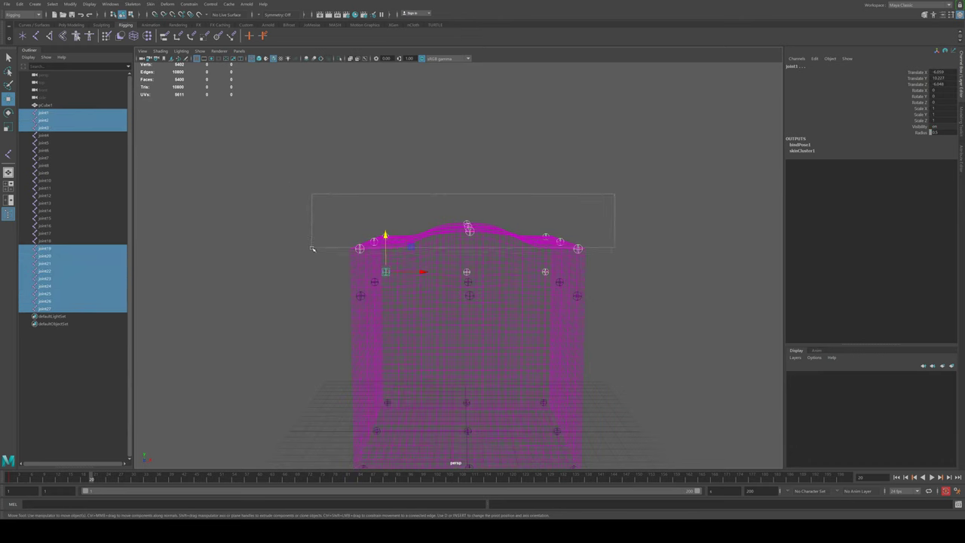
{"action": "left_click_drag", "start_coordinate": [616, 195], "coordinate": [313, 258]}
{"action": "key", "text": "s"}
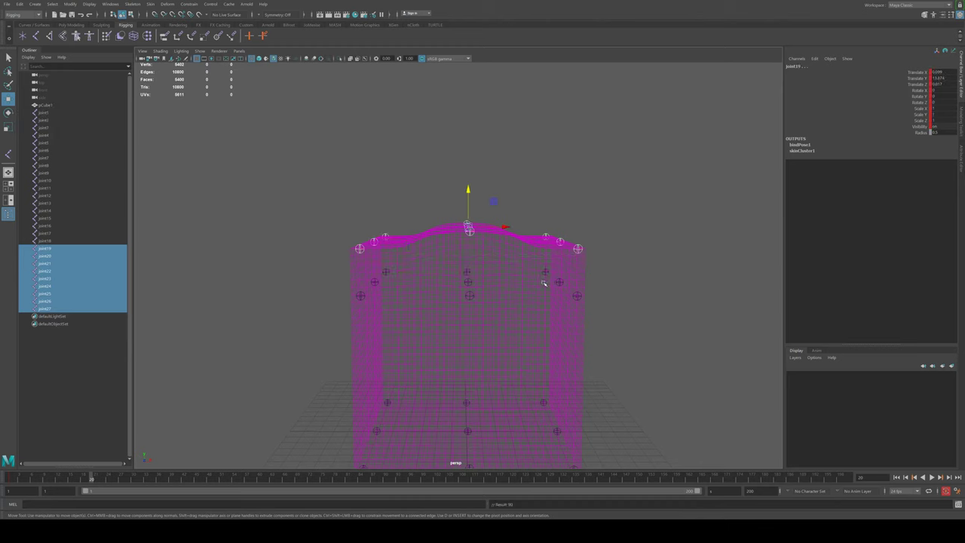
{"action": "left_click_drag", "start_coordinate": [448, 281], "coordinate": [386, 258], "text": "alt"}
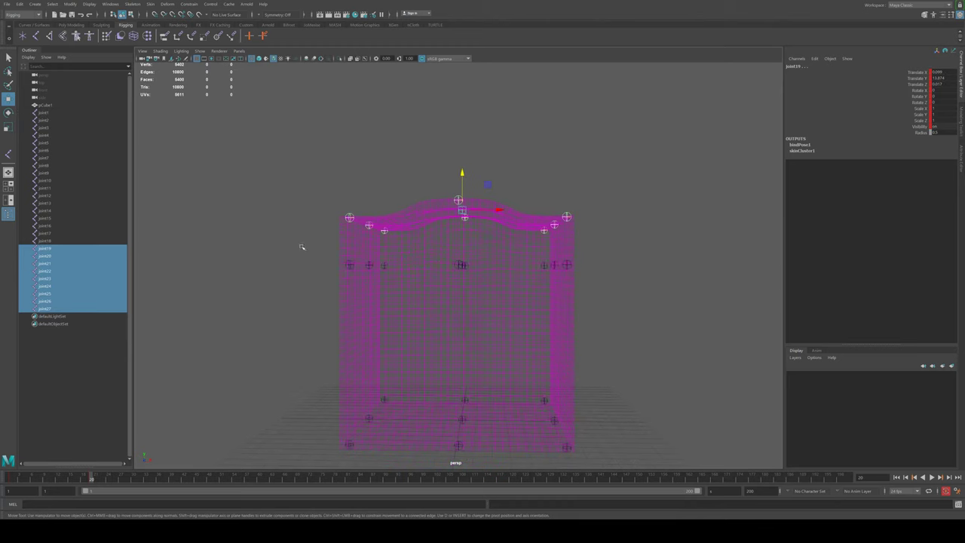
{"action": "left_click_drag", "start_coordinate": [301, 247], "coordinate": [624, 462]}
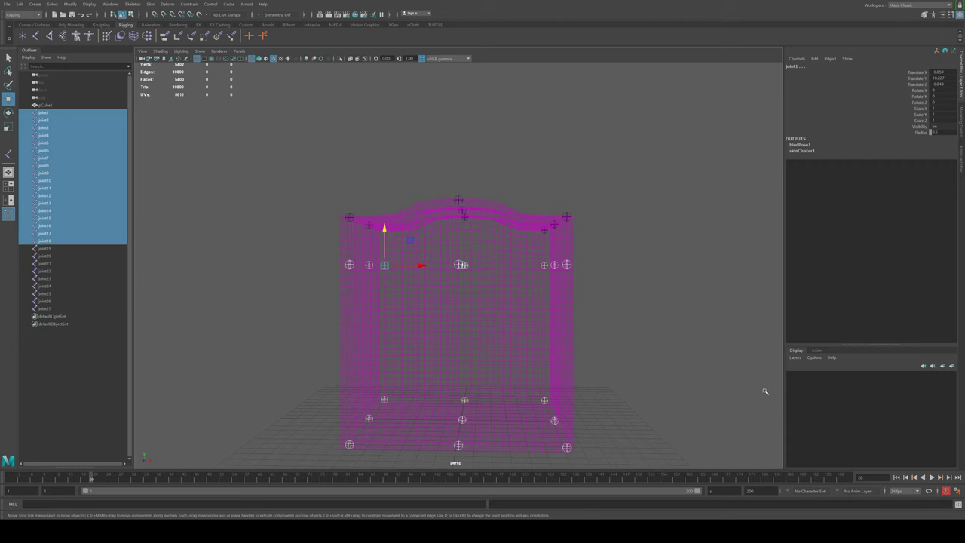
Put the lower joints into layer1 and make that layer unselectable in the viewport
{"action": "left_click", "coordinate": [943, 366]}
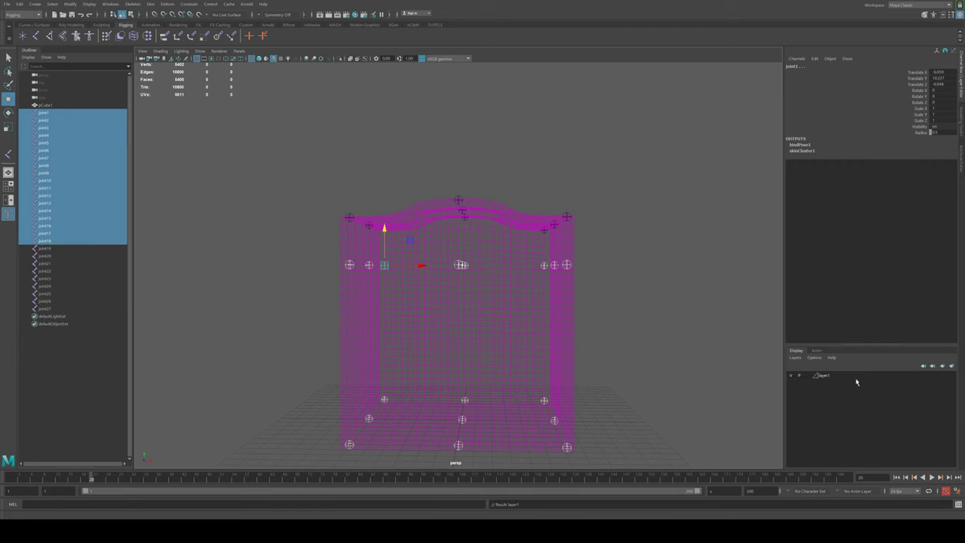
{"action": "left_click", "coordinate": [838, 381]}
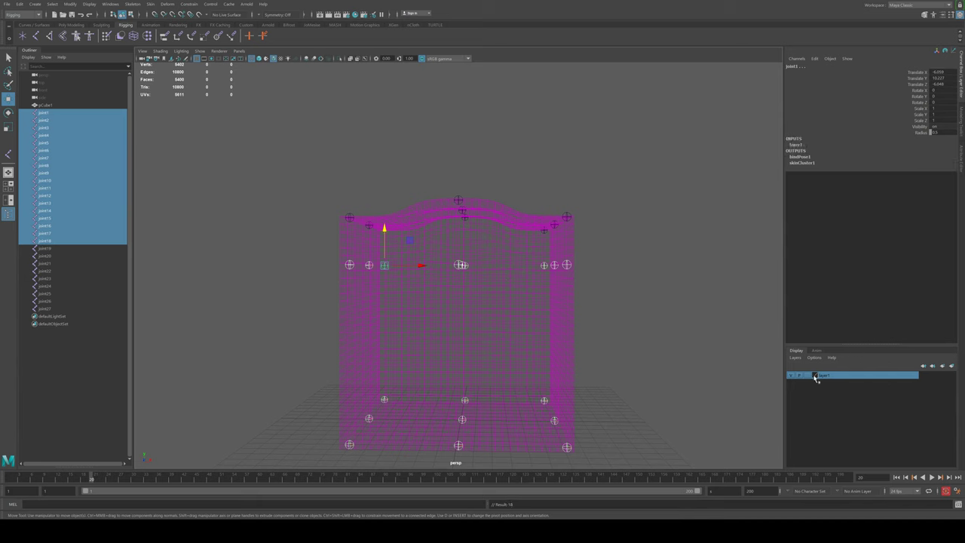
{"action": "left_click", "coordinate": [609, 332]}
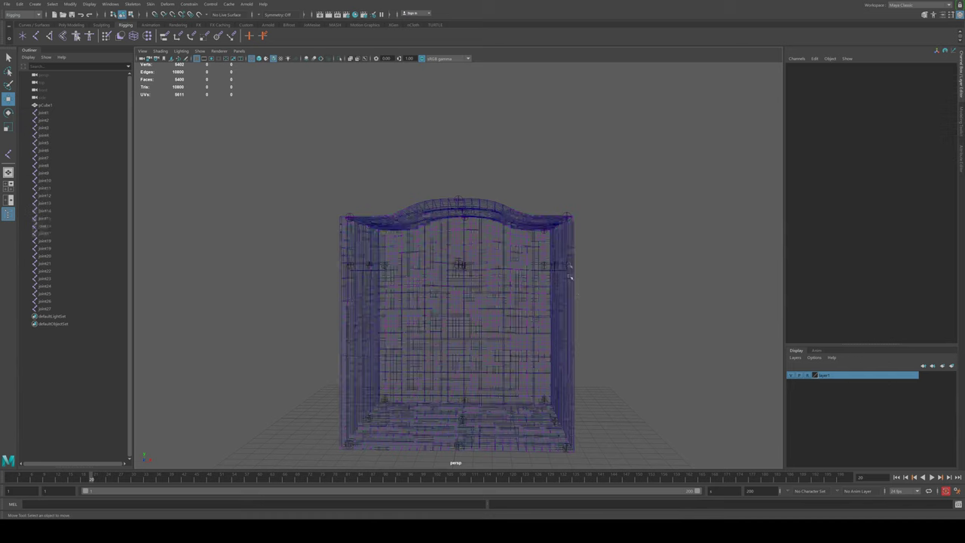
Flatten the top corner joints onto a line and pull the centre top joints down into a dip
{"action": "left_click_drag", "start_coordinate": [610, 331], "coordinate": [626, 302], "text": "alt"}
{"action": "left_click_drag", "start_coordinate": [301, 186], "coordinate": [630, 285]}
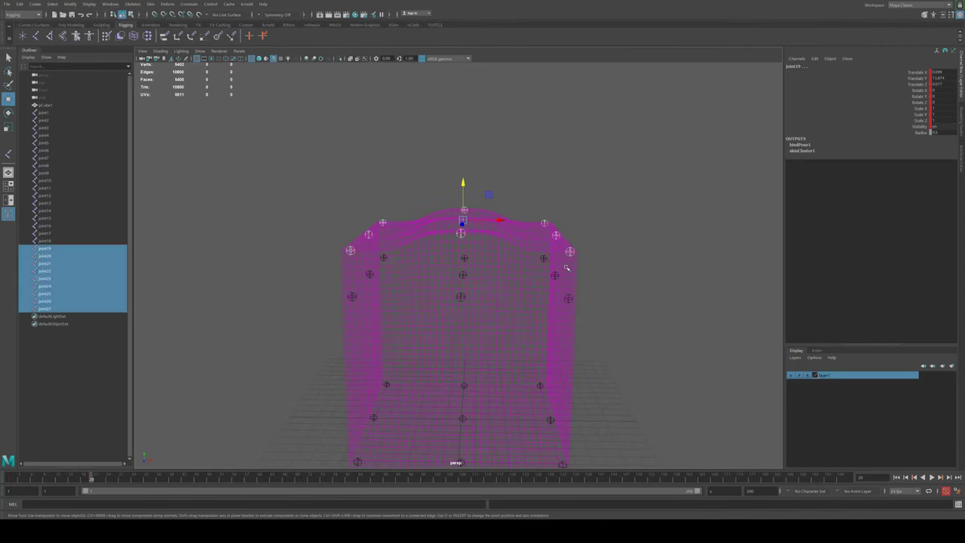
{"action": "left_click_drag", "start_coordinate": [339, 195], "coordinate": [399, 252]}
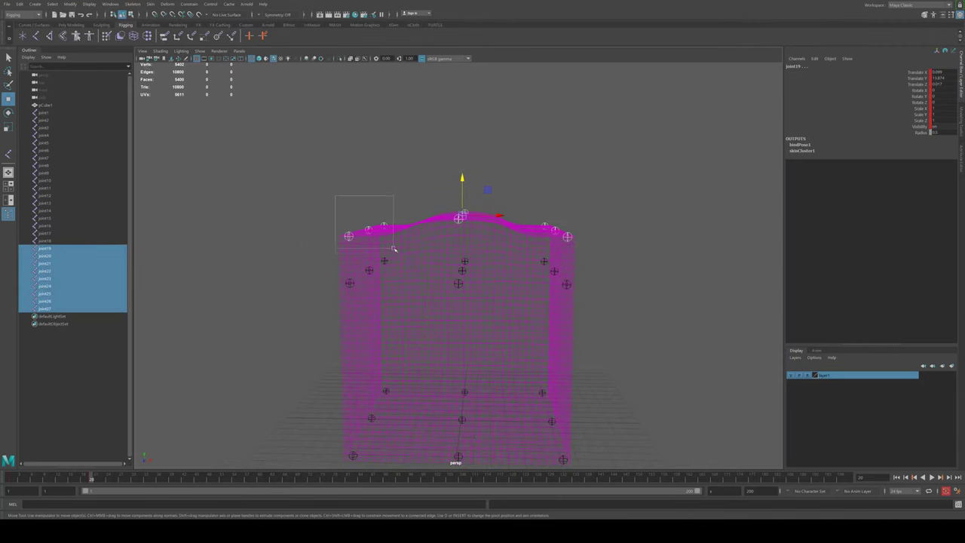
{"action": "left_click_drag", "start_coordinate": [596, 210], "coordinate": [530, 243], "text": "shift"}
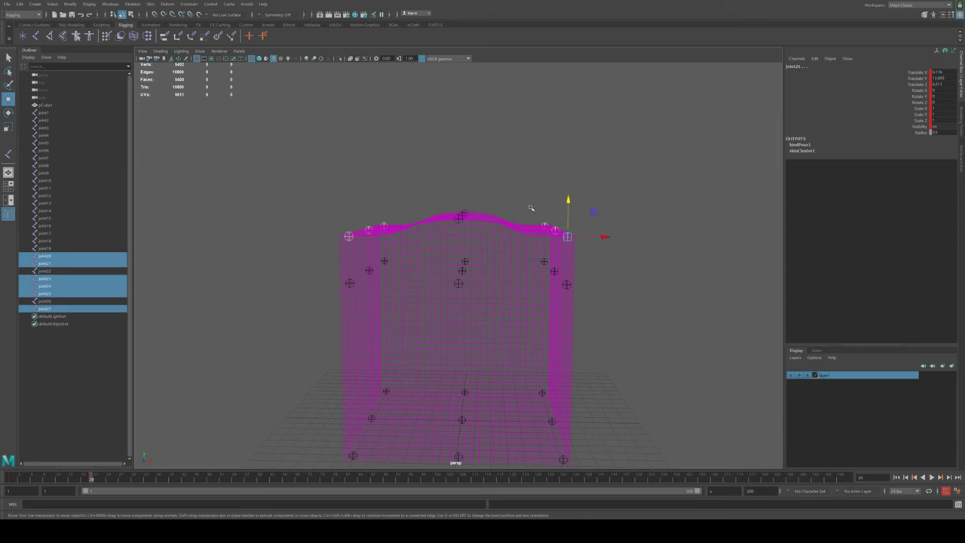
{"action": "left_click_drag", "start_coordinate": [568, 200], "coordinate": [567, 183]}
{"action": "left_click_drag", "start_coordinate": [434, 199], "coordinate": [508, 244]}
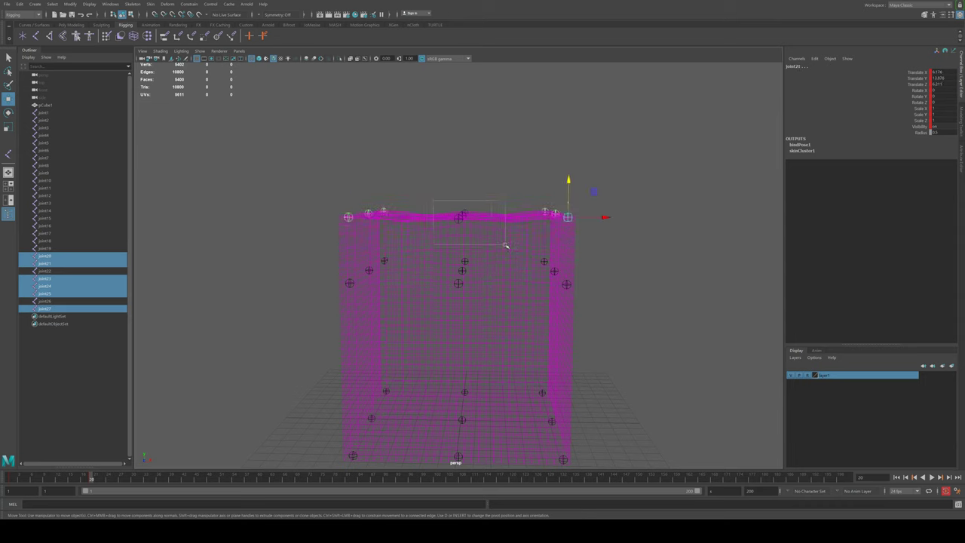
{"action": "left_click_drag", "start_coordinate": [472, 178], "coordinate": [472, 203]}
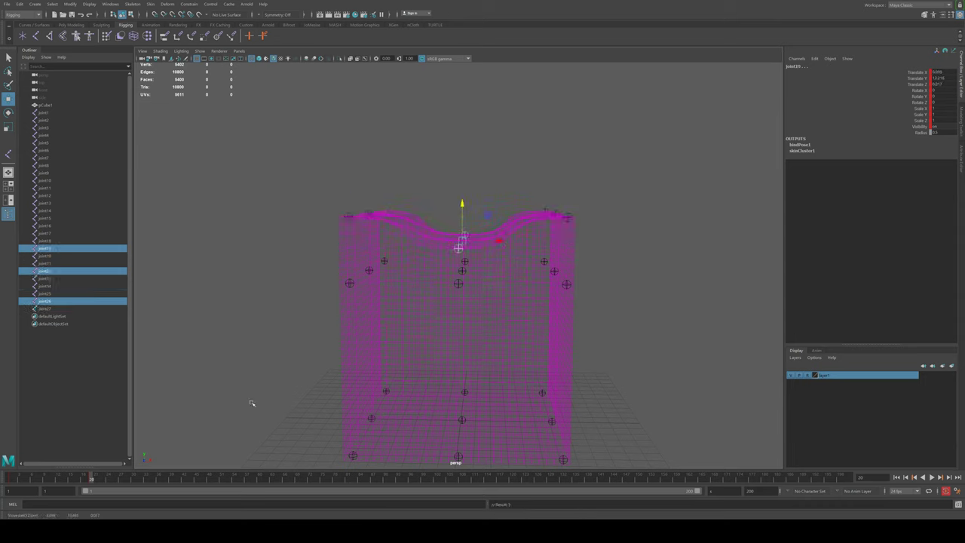
{"action": "left_click_drag", "start_coordinate": [292, 207], "coordinate": [693, 268]}
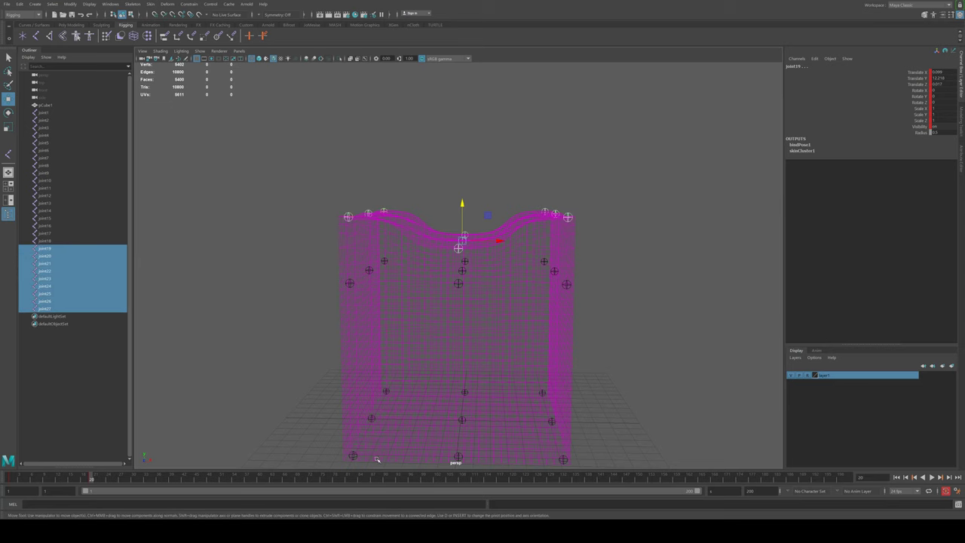
Preview the animation playback, then deselect the joints
{"action": "left_click", "coordinate": [933, 477]}
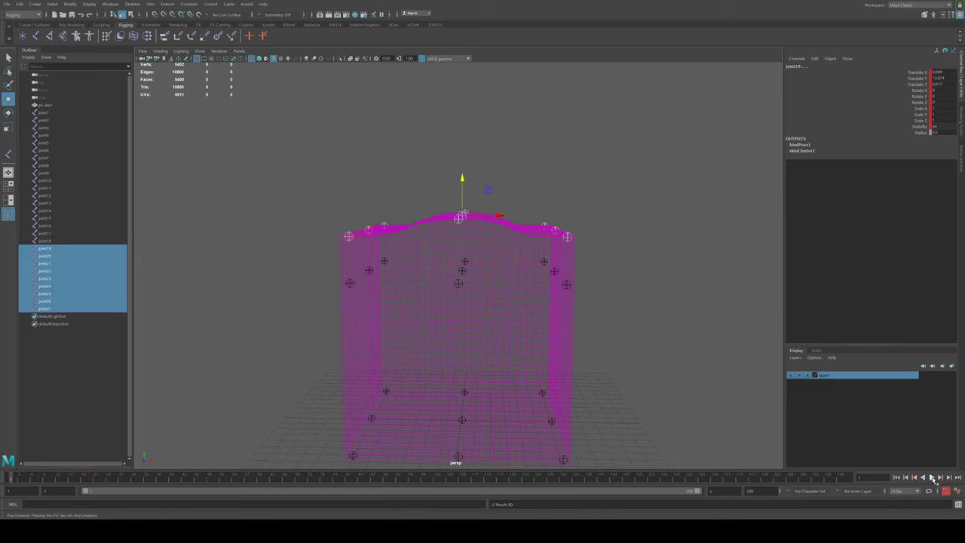
{"action": "left_click", "coordinate": [933, 478]}
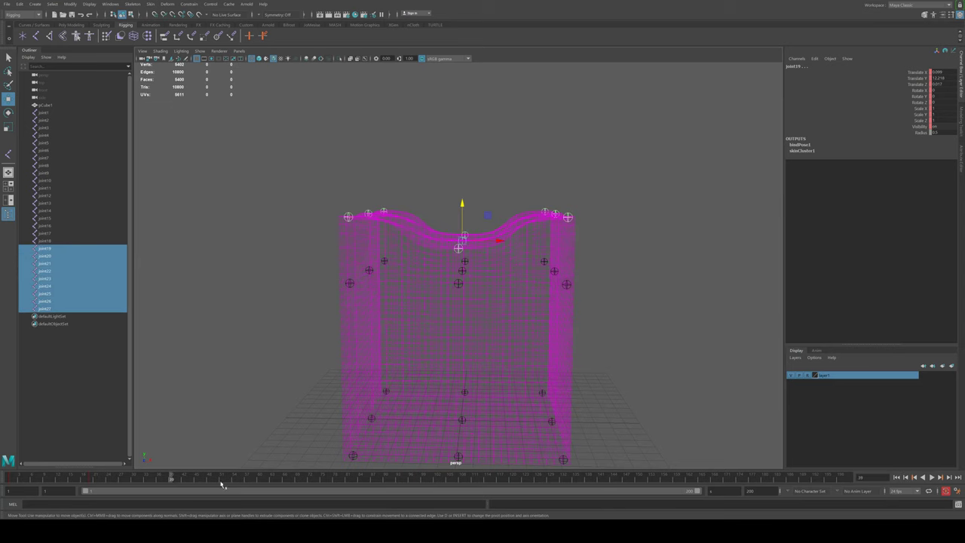
{"action": "key", "text": "alt+v"}
{"action": "left_click", "coordinate": [179, 481]}
{"action": "left_click", "coordinate": [287, 198]}
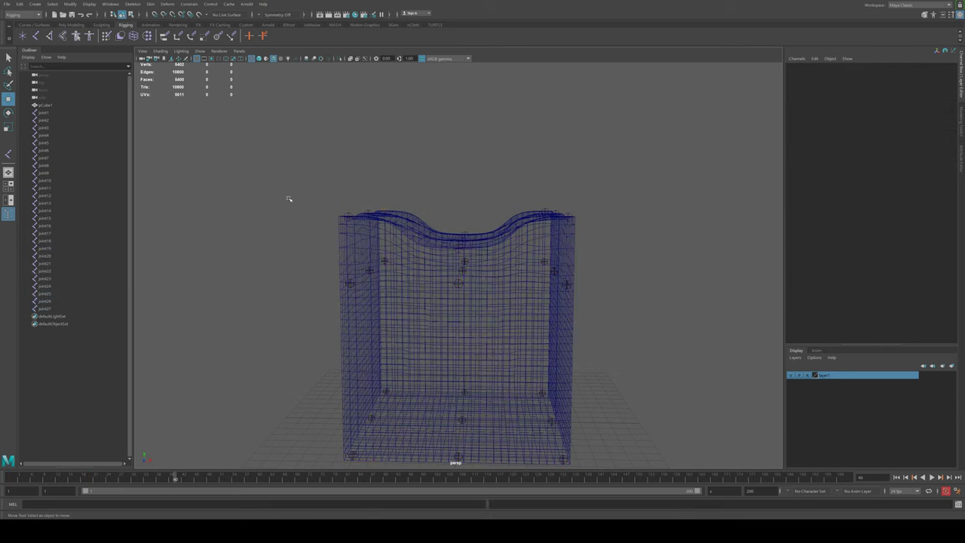
Squash the top-left and top-right corner joints vertically with the Scale tool
{"action": "left_click_drag", "start_coordinate": [294, 173], "coordinate": [420, 233]}
{"action": "mouse_move", "coordinate": [584, 196]}
{"action": "left_mouse_down", "text": "shift"}
{"action": "mouse_move", "coordinate": [528, 230]}
{"action": "mouse_move", "coordinate": [512, 203]}
{"action": "left_mouse_up", "text": "shift"}
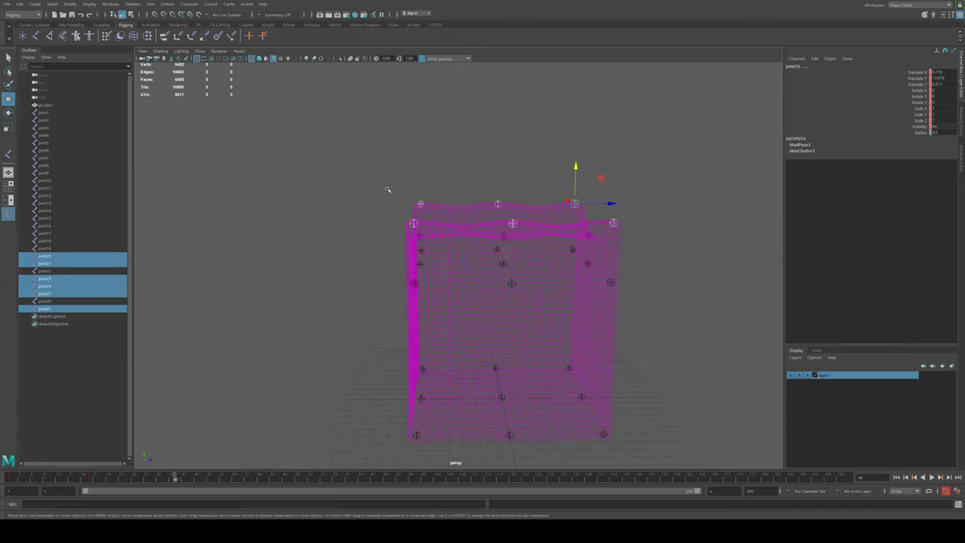
{"action": "left_click_drag", "start_coordinate": [387, 189], "coordinate": [444, 258]}
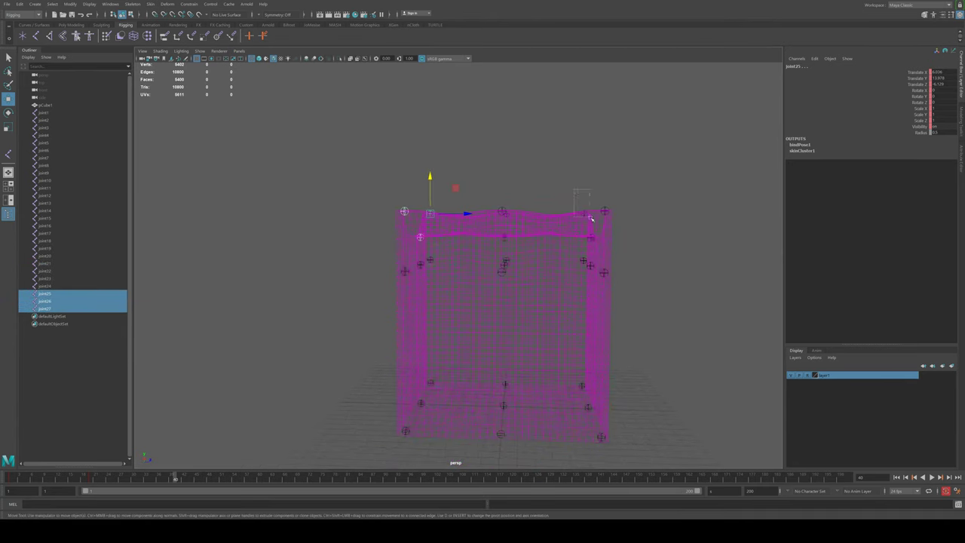
{"action": "left_click_drag", "start_coordinate": [592, 219], "coordinate": [622, 233], "text": "shift"}
{"action": "key", "text": "r"}
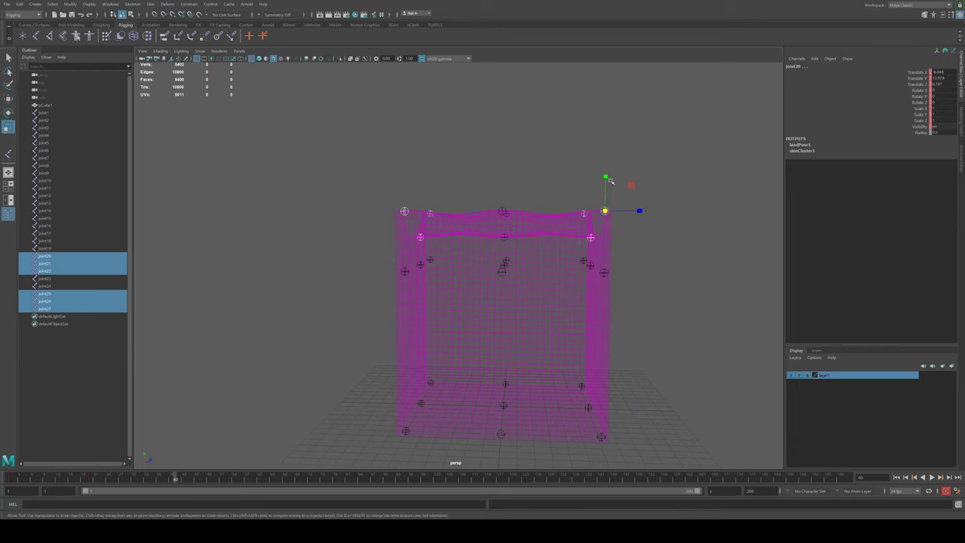
{"action": "left_click_drag", "start_coordinate": [606, 177], "coordinate": [612, 220]}
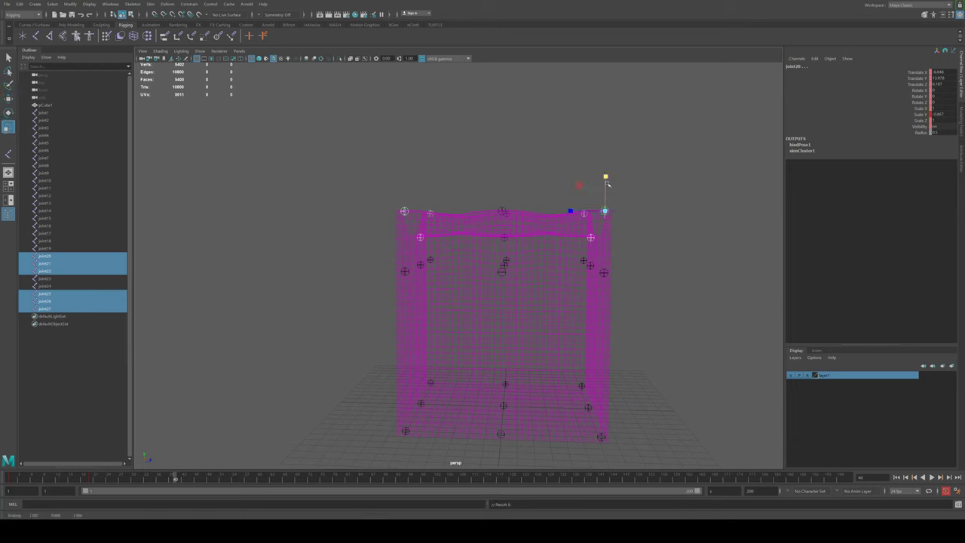
{"action": "key", "text": "w"}
Lower the top-row joints, including joint25 and joint27, to reshape the top
{"action": "left_click", "coordinate": [623, 205]}
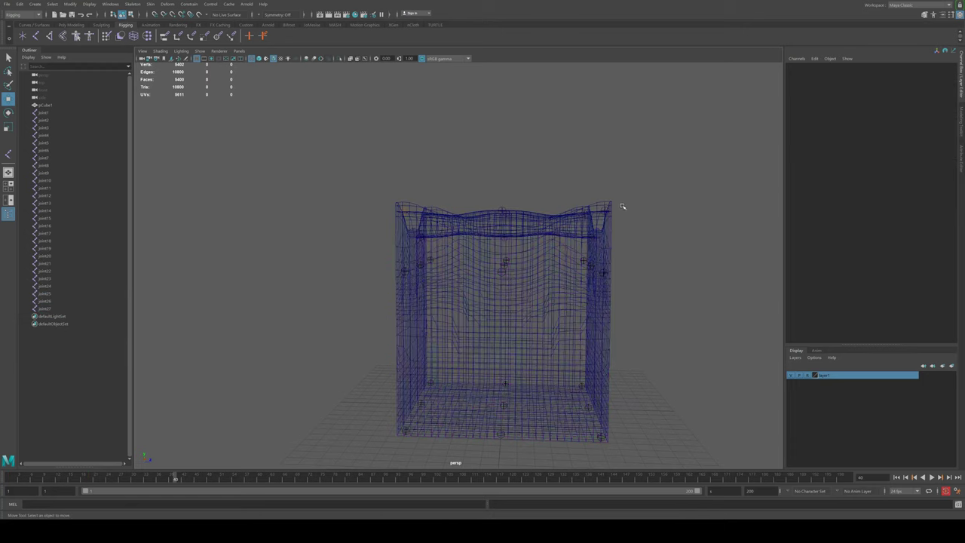
{"action": "left_click", "coordinate": [581, 217]}
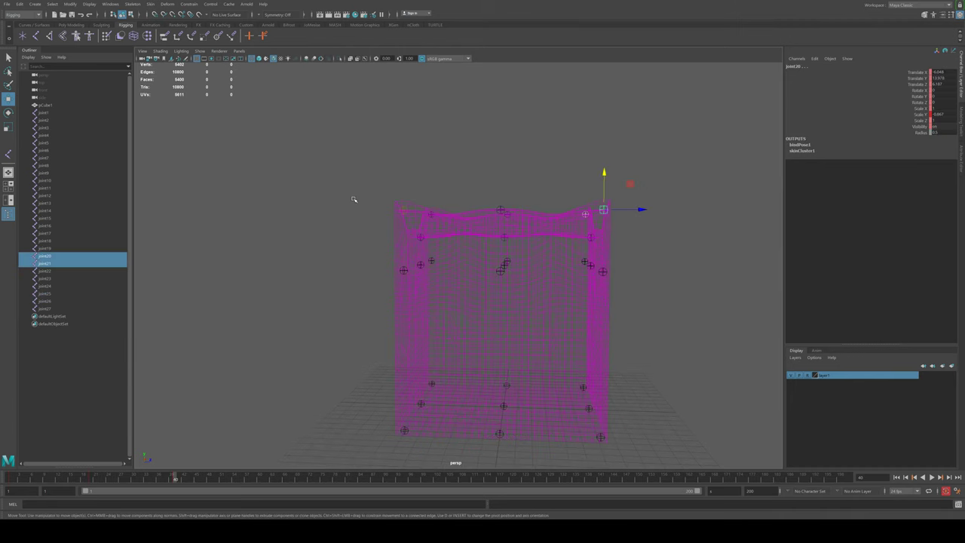
{"action": "left_click_drag", "start_coordinate": [355, 198], "coordinate": [613, 223], "text": "shift"}
{"action": "left_click_drag", "start_coordinate": [431, 178], "coordinate": [432, 228]}
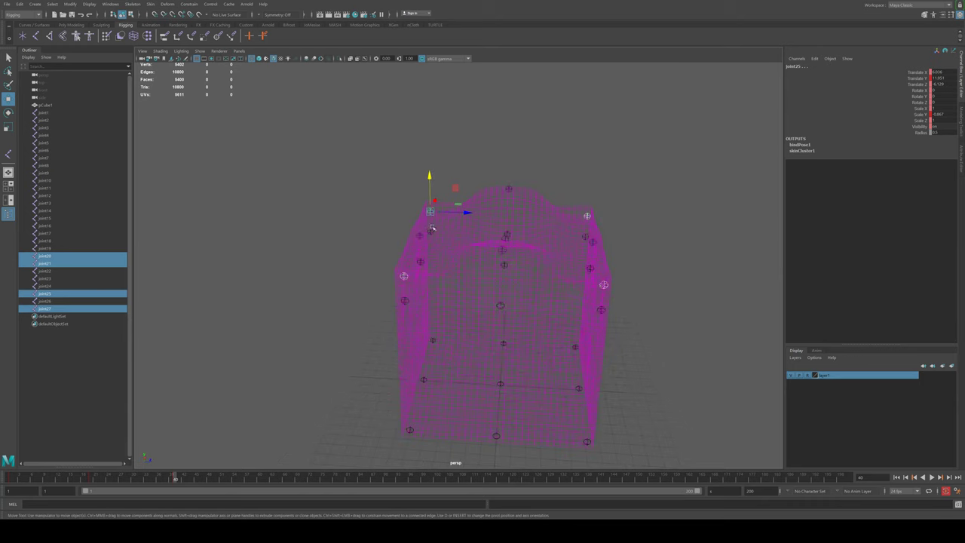
Raise joint22 and joint26 to lift the corner, and lower joint24 and a neighbour to dent the top
{"action": "left_click", "coordinate": [420, 234]}
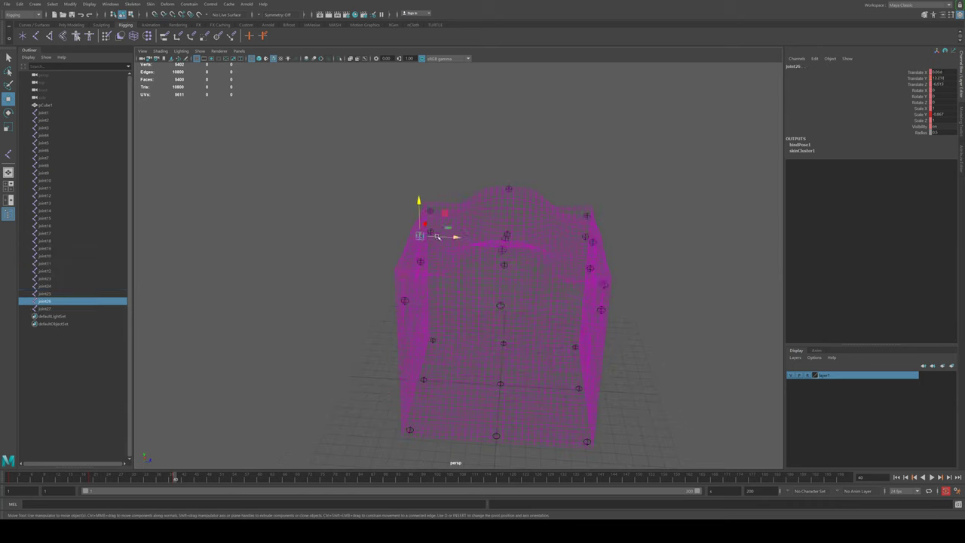
{"action": "left_click", "coordinate": [593, 238], "text": "shift"}
{"action": "mouse_move", "coordinate": [596, 218]}
{"action": "left_mouse_down"}
{"action": "mouse_move", "coordinate": [589, 191]}
{"action": "mouse_move", "coordinate": [545, 186]}
{"action": "mouse_move", "coordinate": [495, 226]}
{"action": "mouse_move", "coordinate": [520, 236]}
{"action": "left_mouse_up"}
{"action": "left_click", "coordinate": [475, 227]}
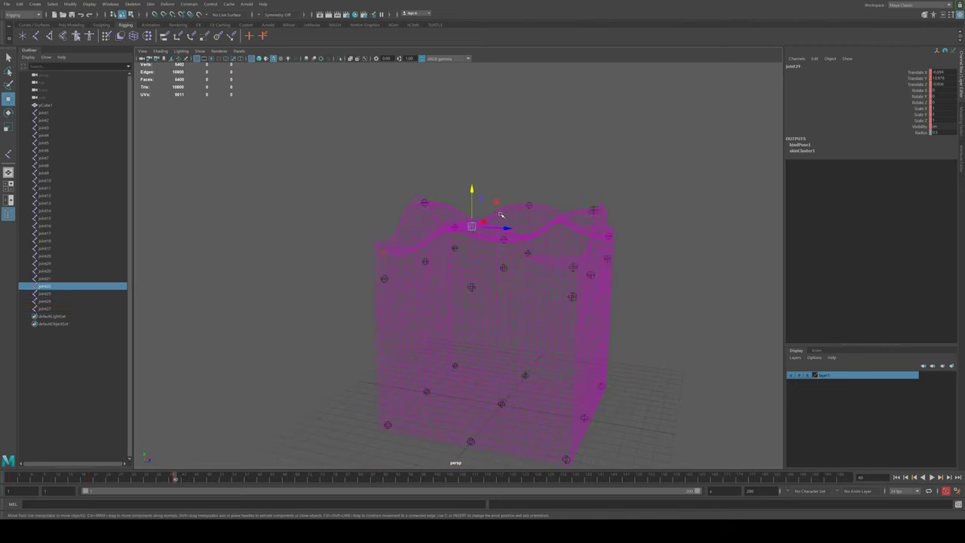
{"action": "left_click", "coordinate": [527, 205], "text": "shift"}
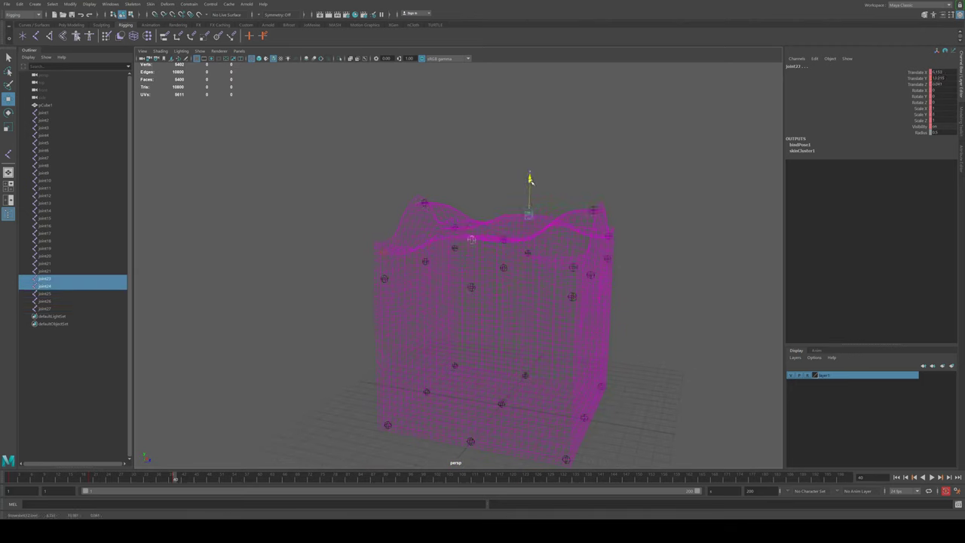
{"action": "mouse_move", "coordinate": [529, 171]}
{"action": "left_mouse_down"}
{"action": "mouse_move", "coordinate": [529, 198]}
{"action": "mouse_move", "coordinate": [508, 182]}
{"action": "mouse_move", "coordinate": [466, 189]}
{"action": "mouse_move", "coordinate": [442, 215]}
{"action": "mouse_move", "coordinate": [504, 218]}
{"action": "left_mouse_up"}
Raise joint19 to lift the mesh top, then select all top joints 19–27
{"action": "left_click", "coordinate": [504, 238]}
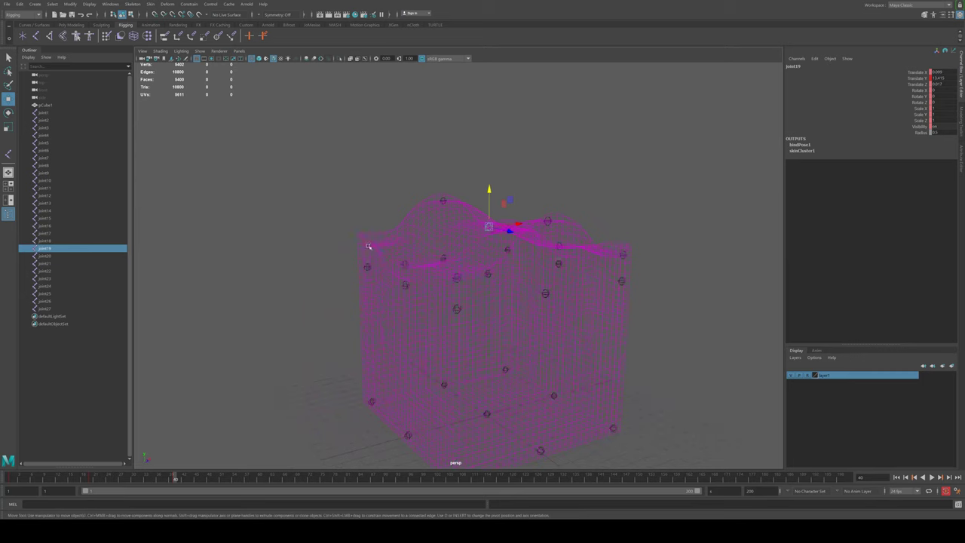
{"action": "left_click_drag", "start_coordinate": [368, 246], "coordinate": [390, 247], "text": "alt"}
{"action": "left_click", "coordinate": [367, 217]}
{"action": "mouse_move", "coordinate": [382, 207]}
{"action": "left_mouse_down"}
{"action": "mouse_move", "coordinate": [383, 194]}
{"action": "mouse_move", "coordinate": [537, 249]}
{"action": "mouse_move", "coordinate": [292, 164]}
{"action": "mouse_move", "coordinate": [607, 263]}
{"action": "left_mouse_up"}
{"action": "left_click", "coordinate": [498, 283]}
{"action": "left_click_drag", "start_coordinate": [616, 300], "coordinate": [407, 409], "text": "alt"}
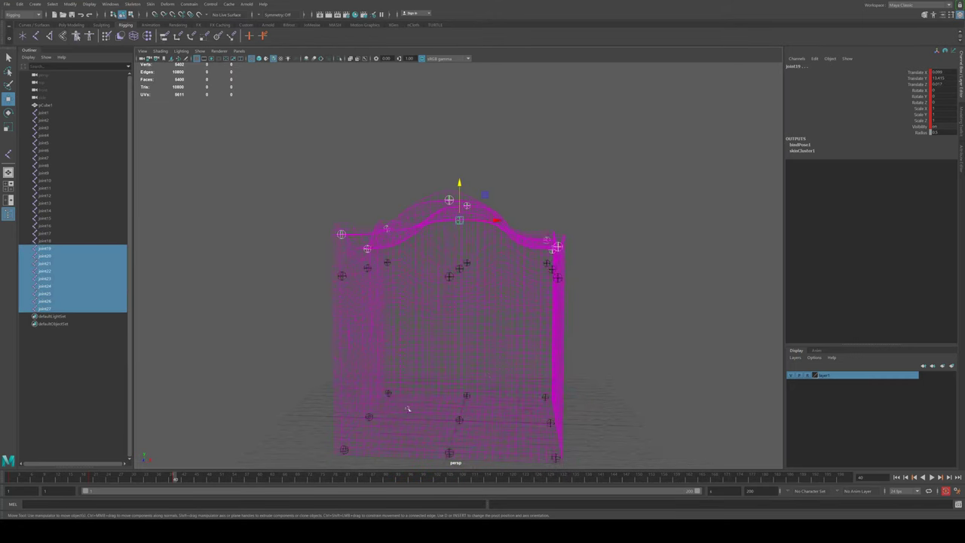
Preview the deformation, then go to frame 60 and clear the joint selection
{"action": "key", "text": "alt+v"}
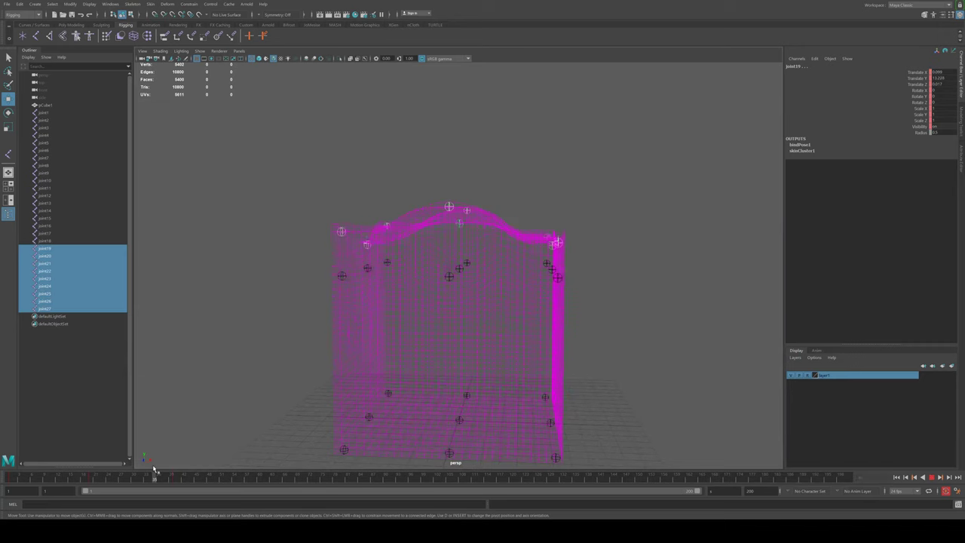
{"action": "left_click_drag", "start_coordinate": [224, 476], "coordinate": [258, 476]}
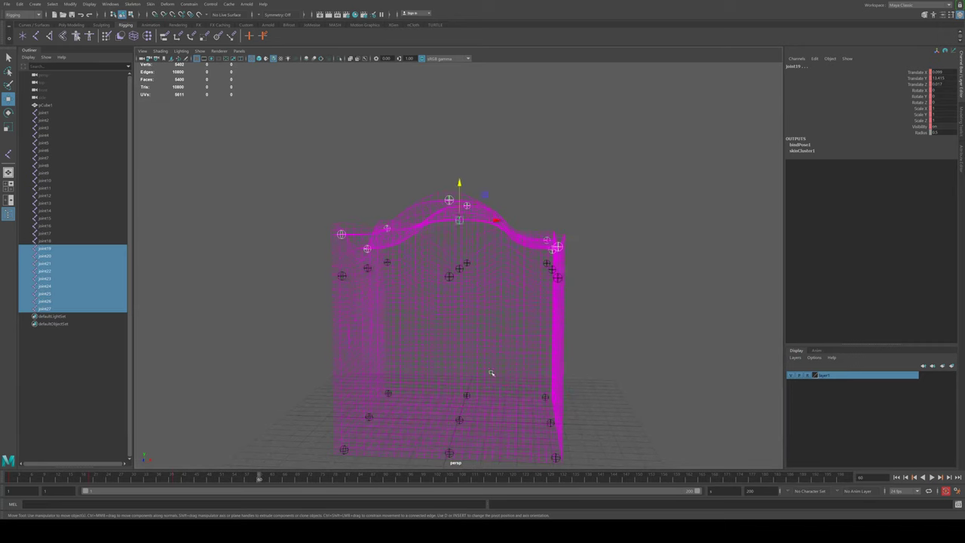
{"action": "left_click_drag", "start_coordinate": [491, 371], "coordinate": [407, 400], "text": "alt"}
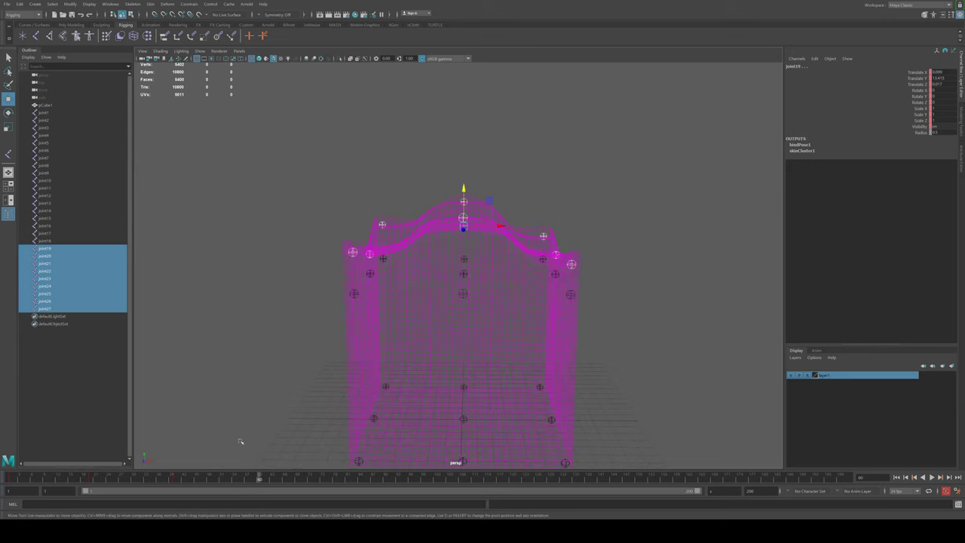
{"action": "left_click_drag", "start_coordinate": [583, 287], "coordinate": [495, 339], "text": "alt"}
{"action": "mouse_move", "coordinate": [334, 190]}
{"action": "left_mouse_down"}
{"action": "mouse_move", "coordinate": [385, 234]}
{"action": "mouse_move", "coordinate": [469, 235]}
{"action": "left_mouse_up"}
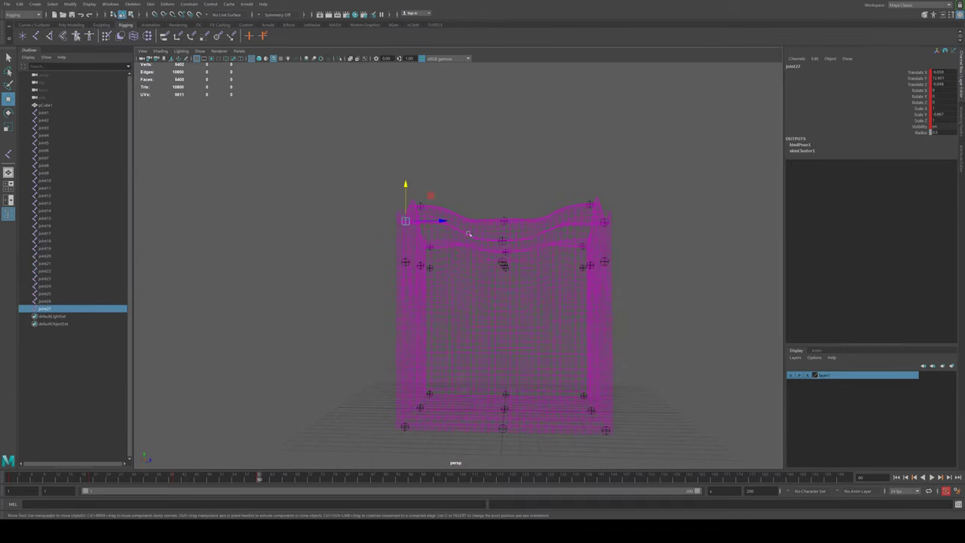
Raise joint23 and joint24 to lift that part of the top
{"action": "left_click", "coordinate": [513, 219]}
{"action": "mouse_move", "coordinate": [503, 189]}
{"action": "left_mouse_down"}
{"action": "mouse_move", "coordinate": [506, 209]}
{"action": "mouse_move", "coordinate": [552, 222]}
{"action": "mouse_move", "coordinate": [498, 224]}
{"action": "left_mouse_up"}
{"action": "key", "text": "ctrl+z"}
{"action": "left_click", "coordinate": [502, 219]}
{"action": "left_click", "coordinate": [502, 225]}
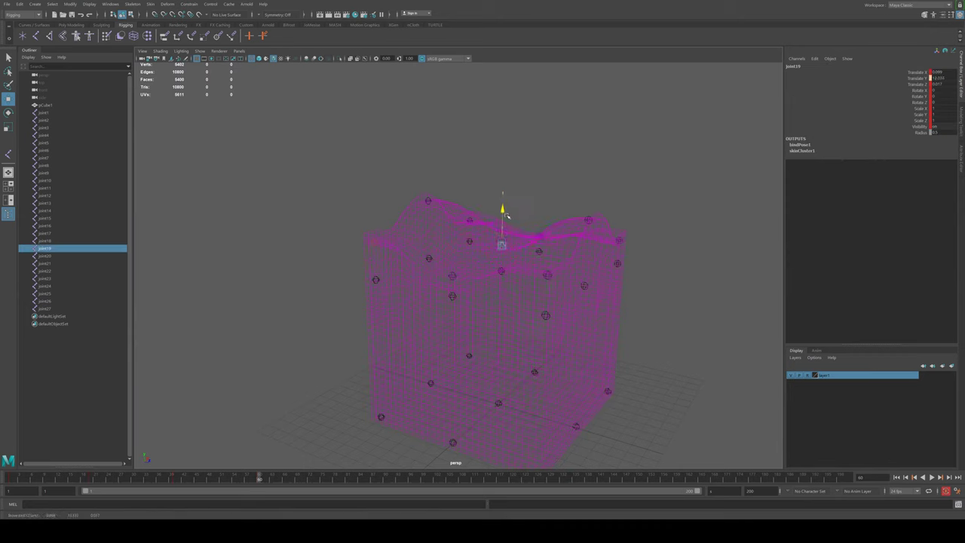
{"action": "left_click", "coordinate": [448, 276]}
{"action": "mouse_move", "coordinate": [479, 276]}
{"action": "left_mouse_down", "text": "alt"}
{"action": "mouse_move", "coordinate": [398, 276]}
{"action": "mouse_move", "coordinate": [392, 257]}
{"action": "left_mouse_up", "text": "alt"}
{"action": "left_click", "coordinate": [561, 251], "text": "shift"}
{"action": "middle_click_drag", "start_coordinate": [394, 283], "coordinate": [394, 264]}
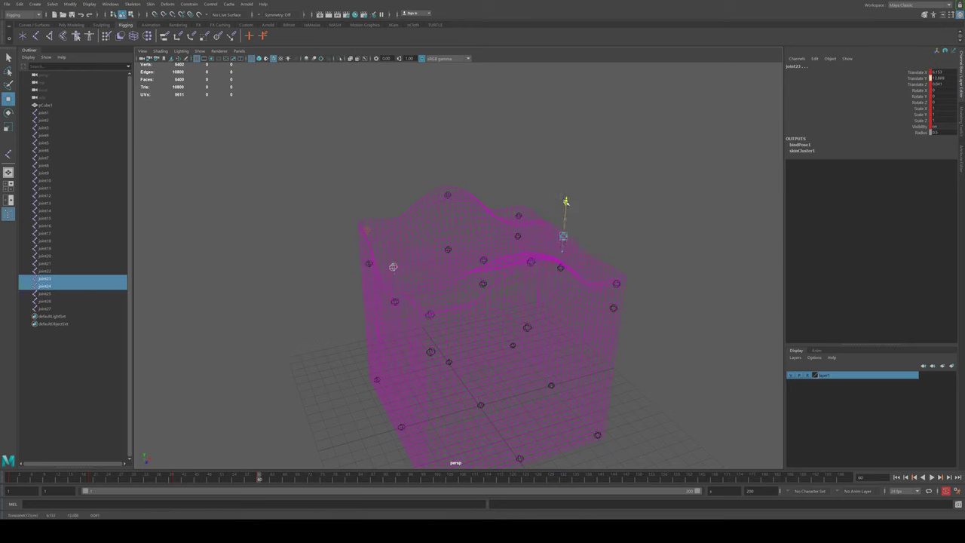
Lower joint26 and joint22 to drop the top and its corner
{"action": "mouse_move", "coordinate": [394, 264]}
{"action": "left_mouse_down", "text": "alt"}
{"action": "mouse_move", "coordinate": [487, 214]}
{"action": "mouse_move", "coordinate": [468, 187]}
{"action": "left_mouse_up", "text": "alt"}
{"action": "left_click", "coordinate": [466, 194]}
{"action": "middle_click_drag", "start_coordinate": [440, 164], "coordinate": [440, 183]}
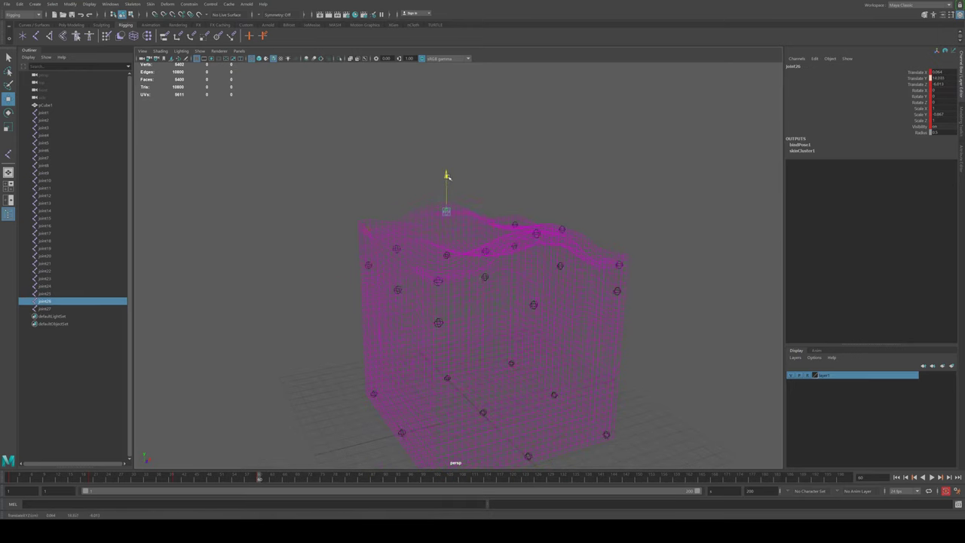
{"action": "left_click_drag", "start_coordinate": [453, 219], "coordinate": [595, 212], "text": "alt"}
{"action": "left_click", "coordinate": [595, 212]}
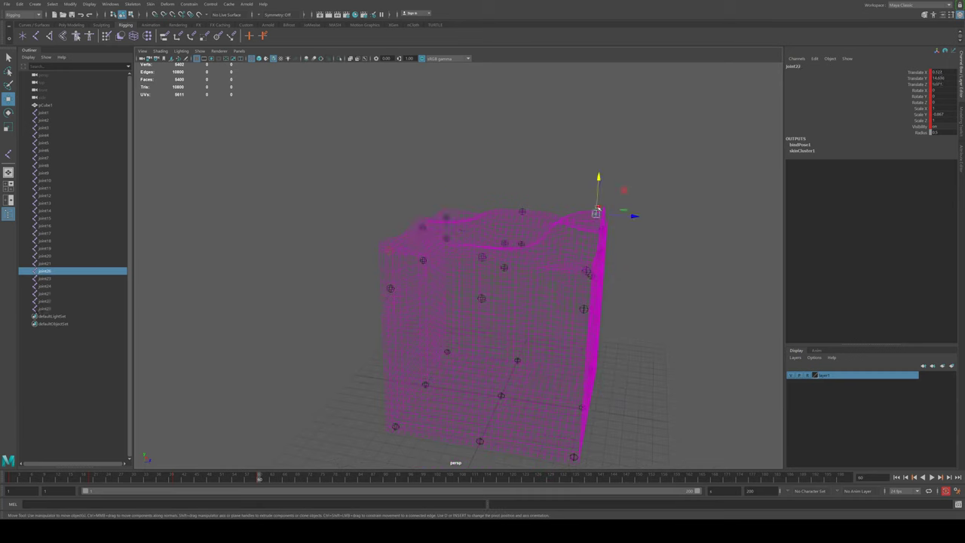
{"action": "left_click_drag", "start_coordinate": [597, 179], "coordinate": [597, 198]}
Raise joint20, pull joint22 and joint24 upward, then select all top joints 19–27
{"action": "mouse_move", "coordinate": [534, 224]}
{"action": "left_mouse_down", "text": "alt"}
{"action": "mouse_move", "coordinate": [349, 219]}
{"action": "mouse_move", "coordinate": [371, 202]}
{"action": "mouse_move", "coordinate": [375, 240]}
{"action": "left_mouse_up", "text": "alt"}
{"action": "left_click", "coordinate": [375, 225]}
{"action": "left_click", "coordinate": [294, 238]}
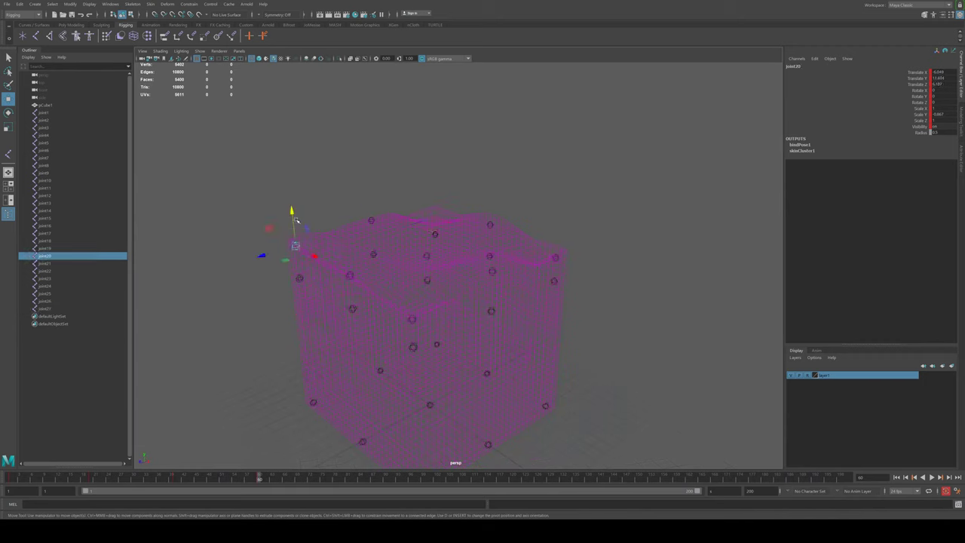
{"action": "mouse_move", "coordinate": [292, 215]}
{"action": "left_mouse_down"}
{"action": "mouse_move", "coordinate": [297, 190]}
{"action": "mouse_move", "coordinate": [339, 240]}
{"action": "left_mouse_up"}
{"action": "left_click", "coordinate": [326, 234]}
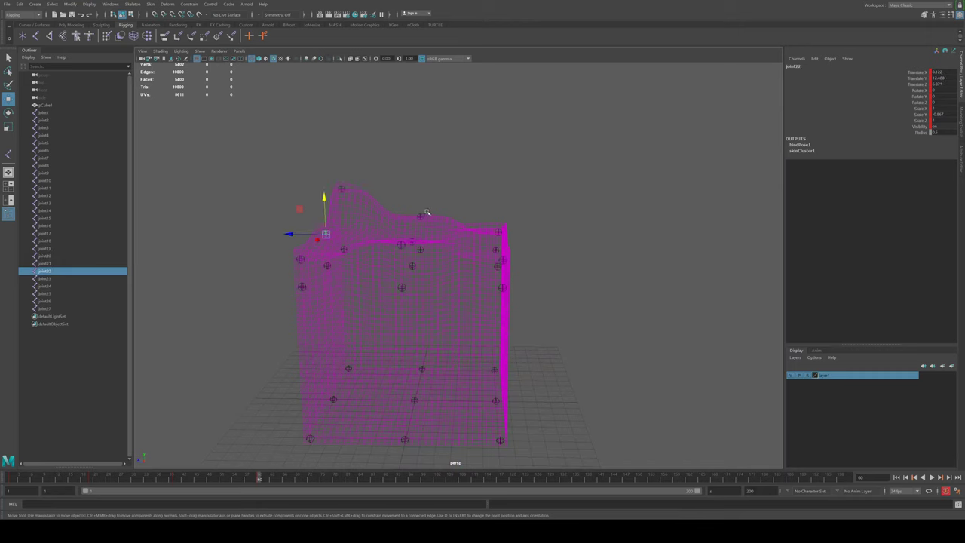
{"action": "left_click", "coordinate": [419, 217], "text": "shift"}
{"action": "mouse_move", "coordinate": [420, 194]}
{"action": "left_mouse_down"}
{"action": "mouse_move", "coordinate": [420, 172]}
{"action": "mouse_move", "coordinate": [441, 206]}
{"action": "left_mouse_up"}
{"action": "left_click_drag", "start_coordinate": [170, 138], "coordinate": [549, 302]}
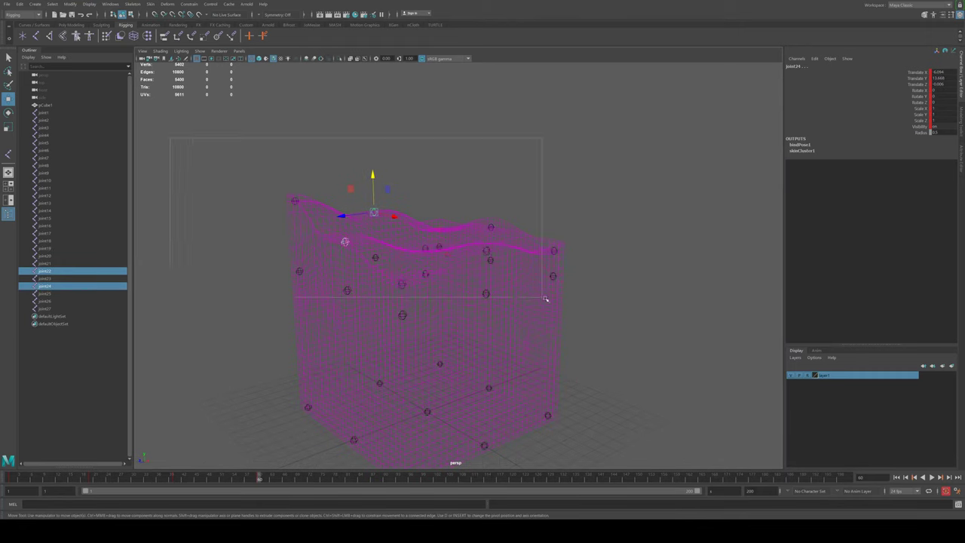
{"action": "left_click", "coordinate": [343, 479]}
Preview the poses, then reposition joint20 so the top bulges upward
{"action": "key", "text": "alt+v"}
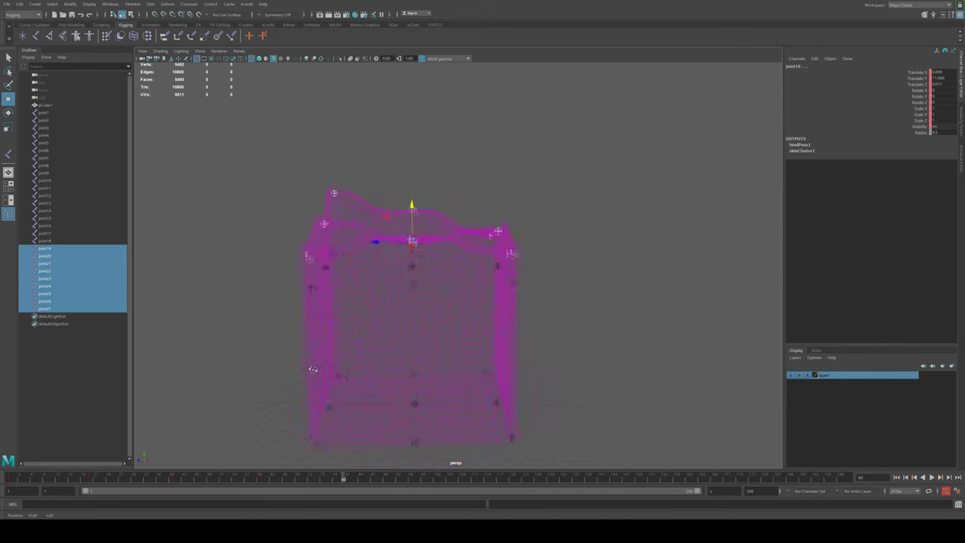
{"action": "left_click", "coordinate": [308, 196]}
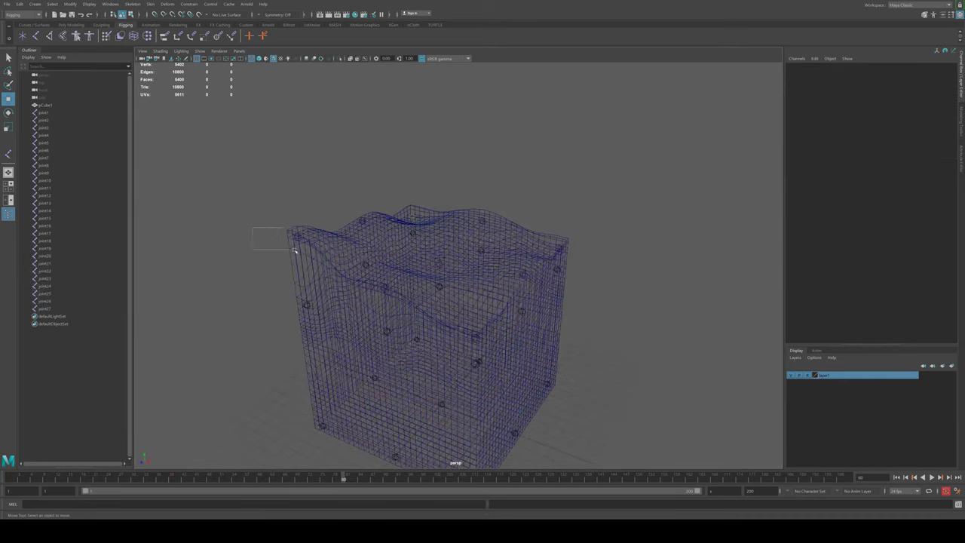
{"action": "left_click_drag", "start_coordinate": [255, 220], "coordinate": [310, 257]}
{"action": "left_click", "coordinate": [295, 206]}
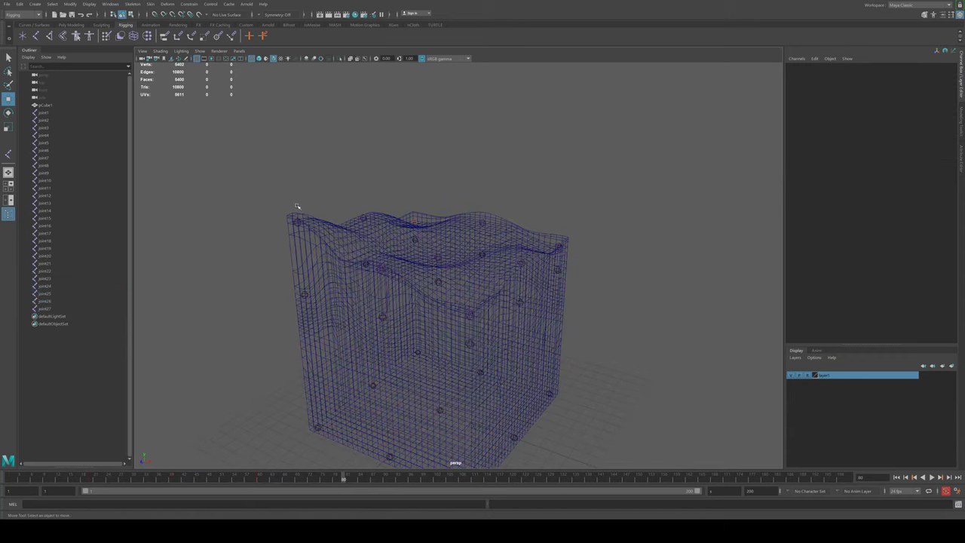
{"action": "left_click", "coordinate": [297, 222]}
{"action": "left_click", "coordinate": [302, 213]}
{"action": "left_click", "coordinate": [297, 223]}
{"action": "mouse_move", "coordinate": [300, 193]}
{"action": "left_mouse_down"}
{"action": "mouse_move", "coordinate": [304, 226]}
{"action": "mouse_move", "coordinate": [355, 208]}
{"action": "mouse_move", "coordinate": [380, 236]}
{"action": "left_mouse_up"}
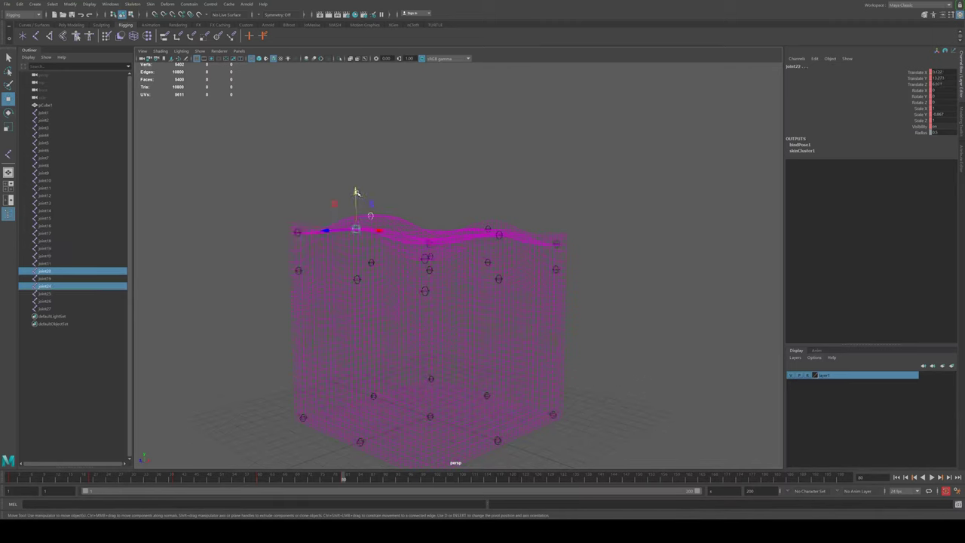
{"action": "left_click_drag", "start_coordinate": [356, 191], "coordinate": [355, 161]}
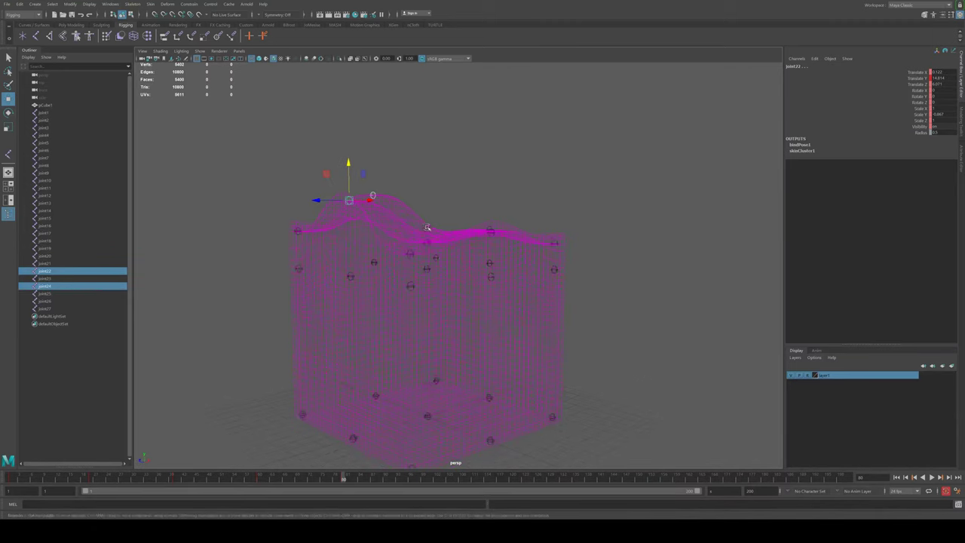
Lower two more top joints and joint25 to dent the top, then advance to frame 100
{"action": "left_click_drag", "start_coordinate": [427, 227], "coordinate": [435, 239], "text": "alt"}
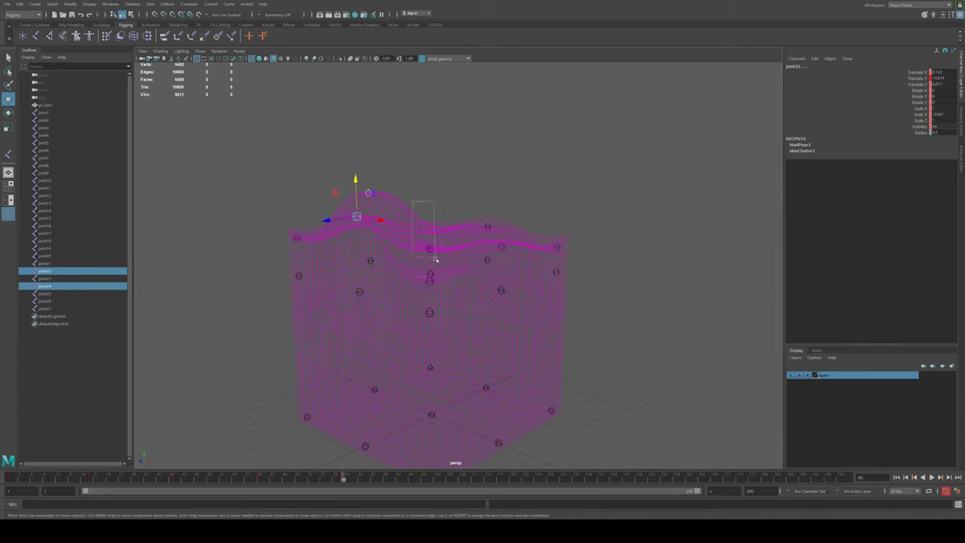
{"action": "left_click_drag", "start_coordinate": [415, 302], "coordinate": [458, 280], "text": "shift"}
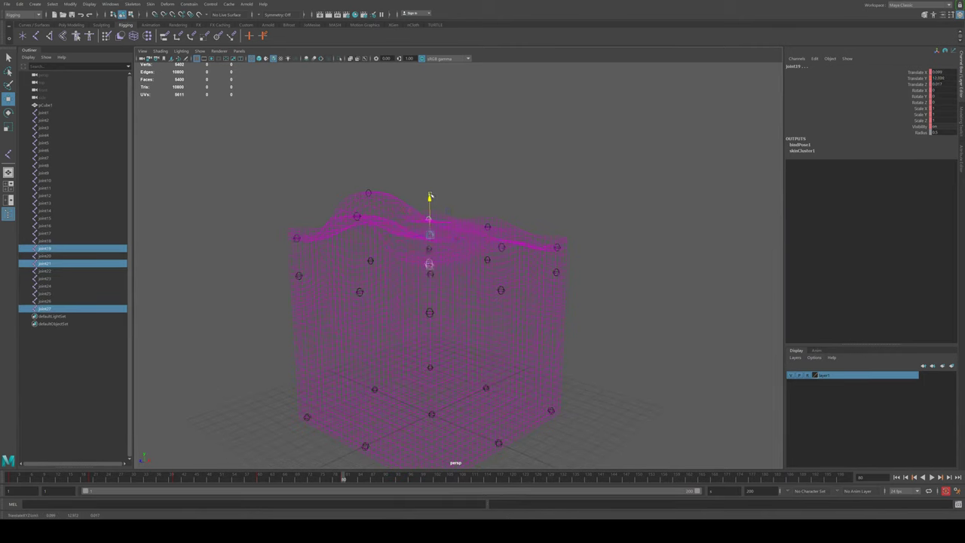
{"action": "left_click_drag", "start_coordinate": [476, 198], "coordinate": [511, 269]}
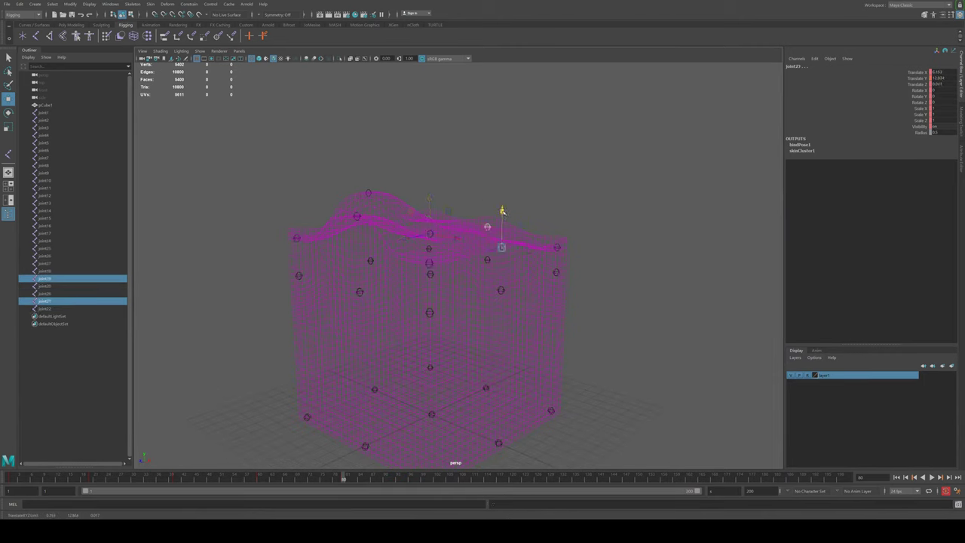
{"action": "mouse_move", "coordinate": [504, 212]}
{"action": "left_mouse_down"}
{"action": "mouse_move", "coordinate": [502, 226]}
{"action": "mouse_move", "coordinate": [593, 267]}
{"action": "left_mouse_up"}
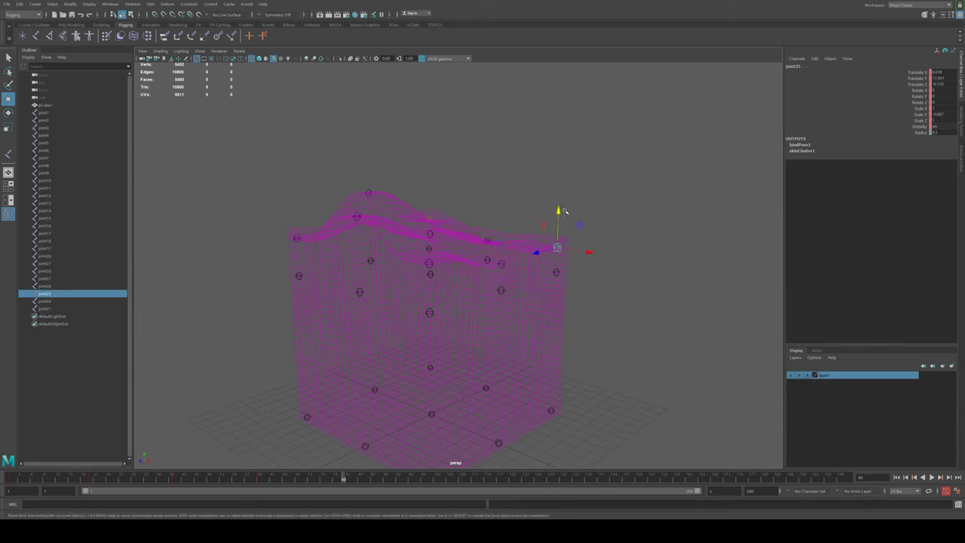
{"action": "left_click_drag", "start_coordinate": [562, 214], "coordinate": [561, 230]}
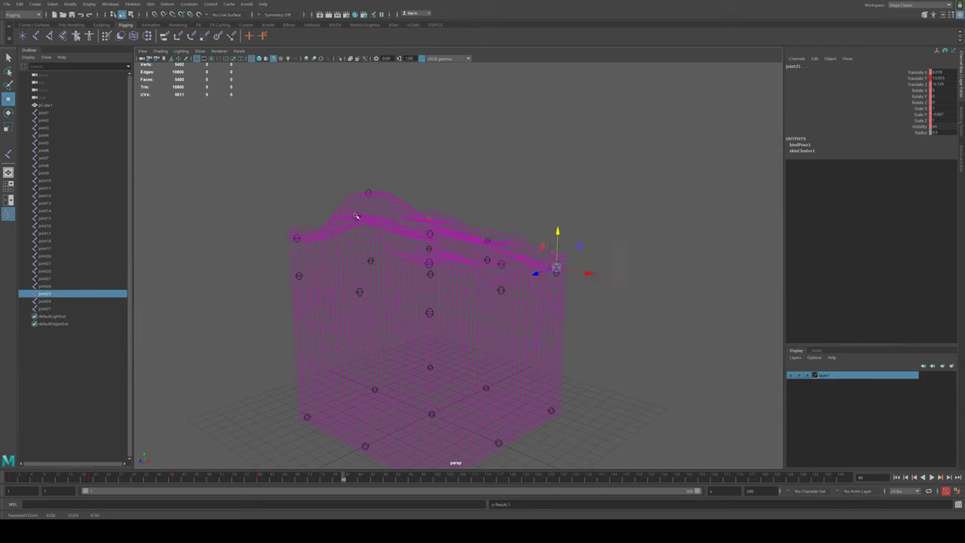
{"action": "left_click_drag", "start_coordinate": [221, 148], "coordinate": [632, 350]}
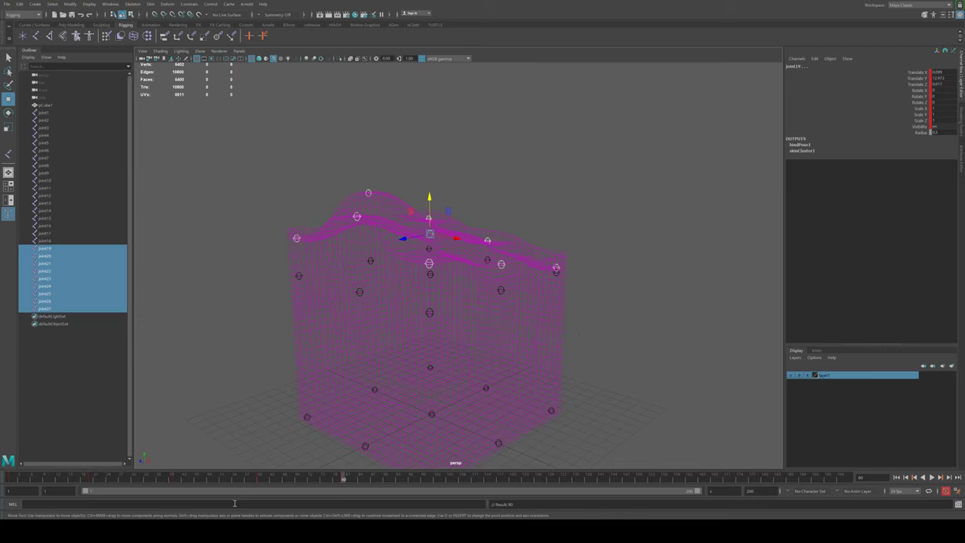
{"action": "left_click_drag", "start_coordinate": [419, 482], "coordinate": [427, 475]}
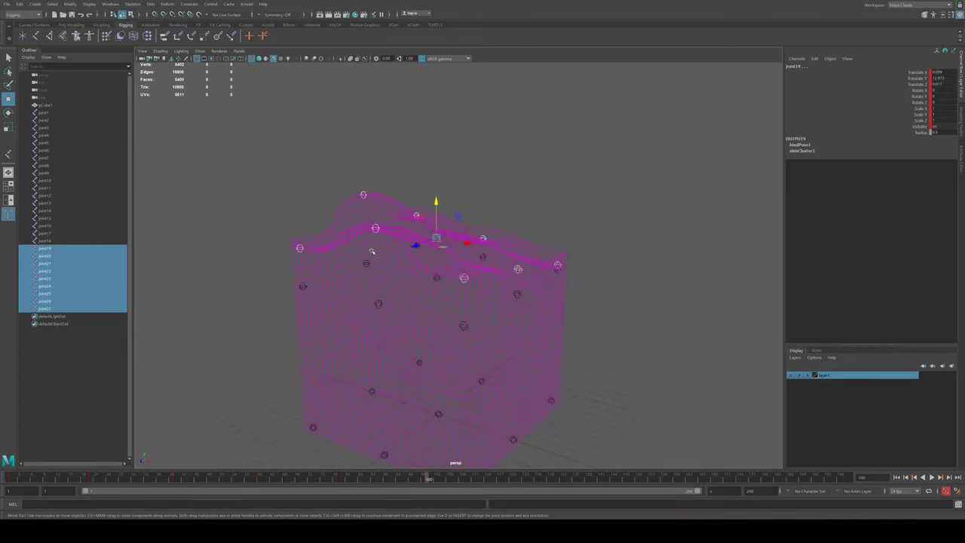
Lower joint22 and the top-left mesh corner, select all top joints 19–27, and return to frame 1
{"action": "left_click_drag", "start_coordinate": [413, 172], "coordinate": [477, 295]}
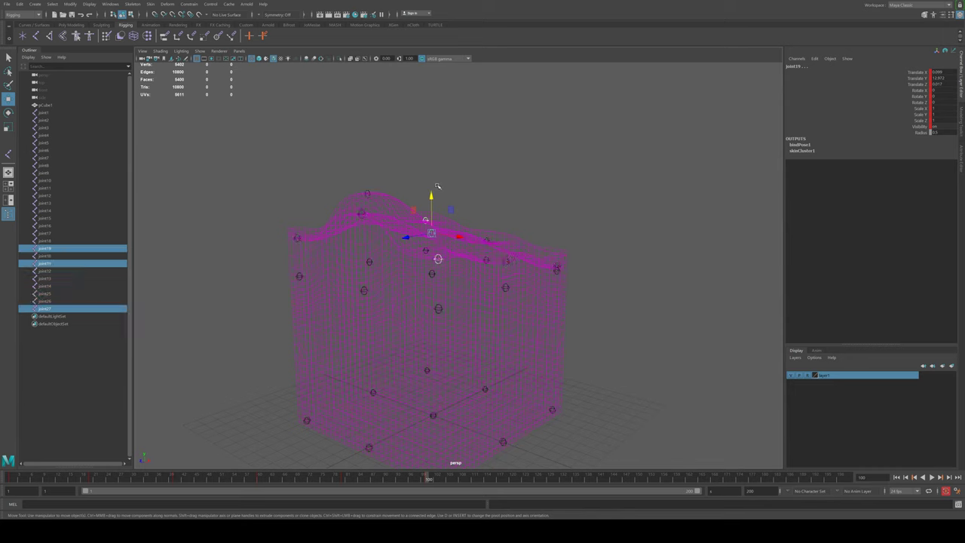
{"action": "left_click_drag", "start_coordinate": [339, 181], "coordinate": [380, 229]}
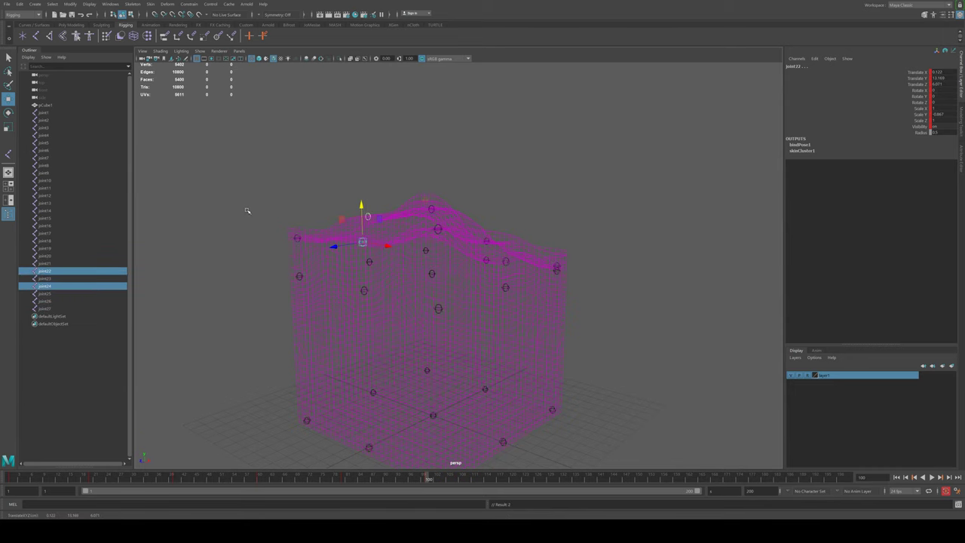
{"action": "left_click_drag", "start_coordinate": [239, 209], "coordinate": [309, 257]}
{"action": "left_click_drag", "start_coordinate": [296, 201], "coordinate": [297, 220]}
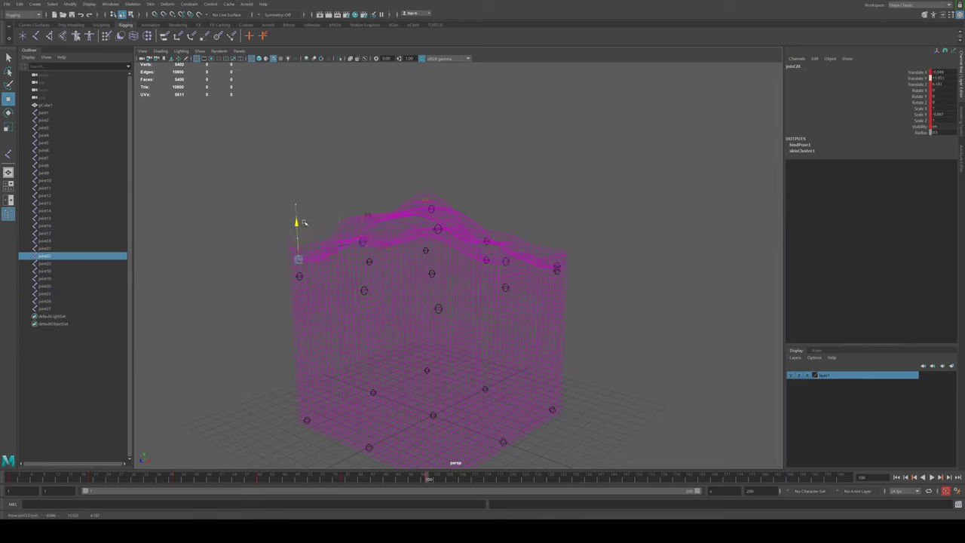
{"action": "left_click_drag", "start_coordinate": [476, 229], "coordinate": [509, 247]}
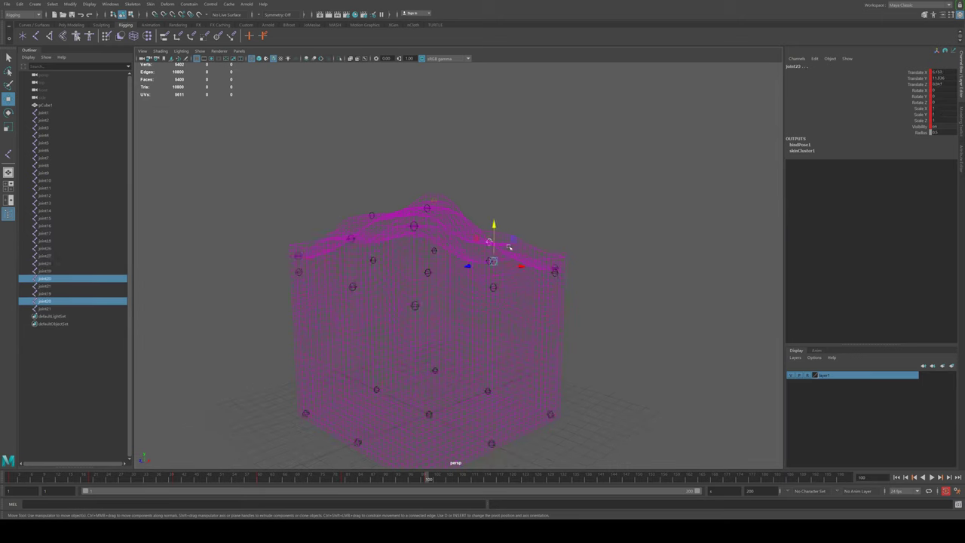
{"action": "left_click", "coordinate": [521, 209]}
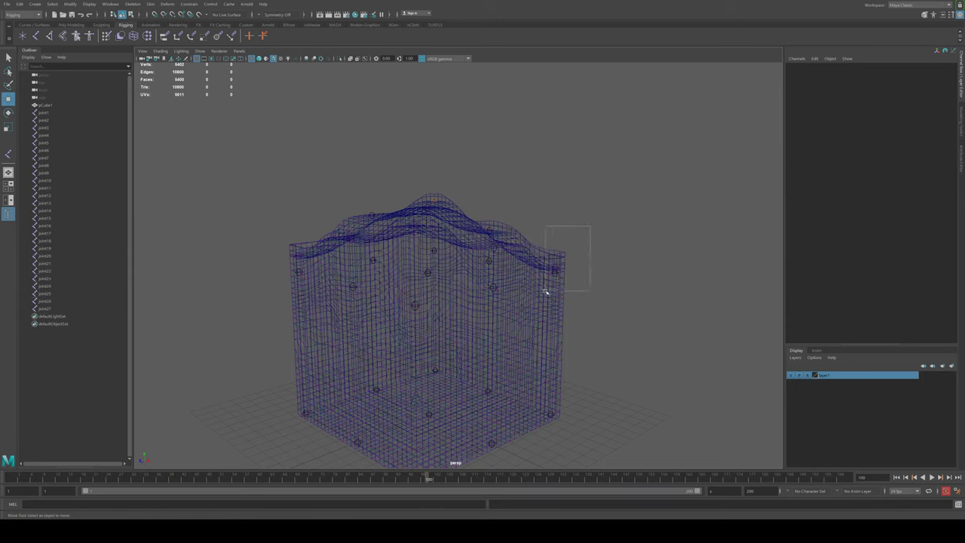
{"action": "left_click_drag", "start_coordinate": [589, 227], "coordinate": [548, 287]}
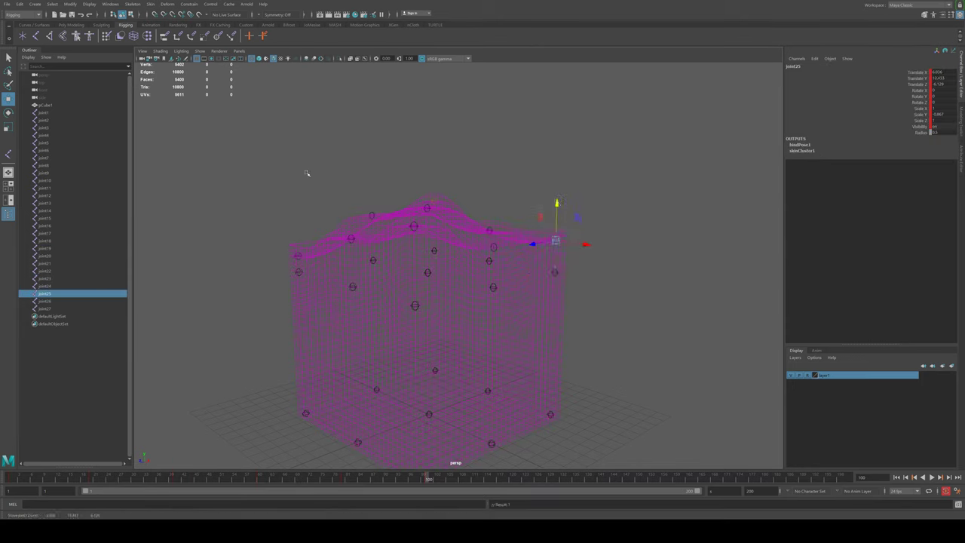
{"action": "left_click_drag", "start_coordinate": [237, 161], "coordinate": [573, 262]}
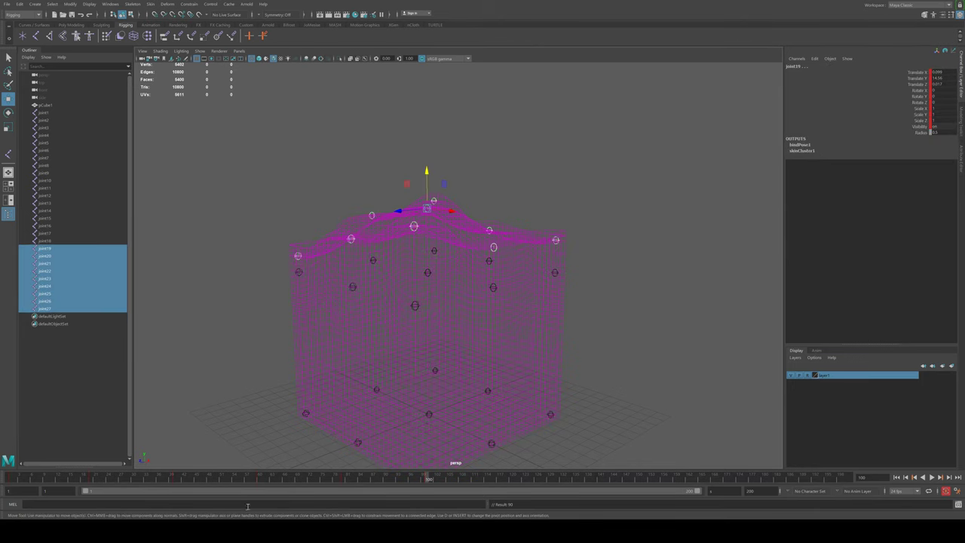
{"action": "left_click", "coordinate": [900, 478]}
Show the cube shaded with wireframe, play the wave once, and reselect joints 19–27 at frame 1
{"action": "left_click", "coordinate": [617, 322]}
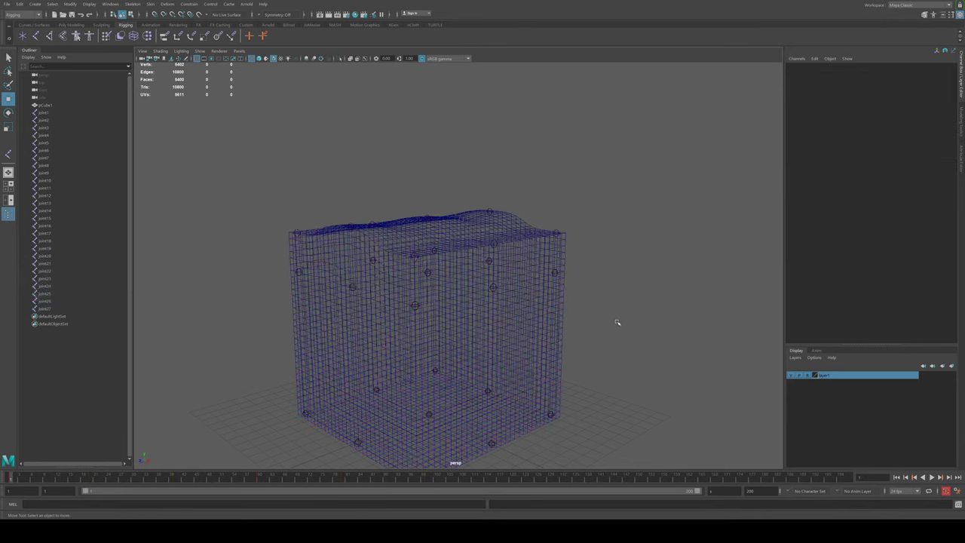
{"action": "key", "text": "5"}
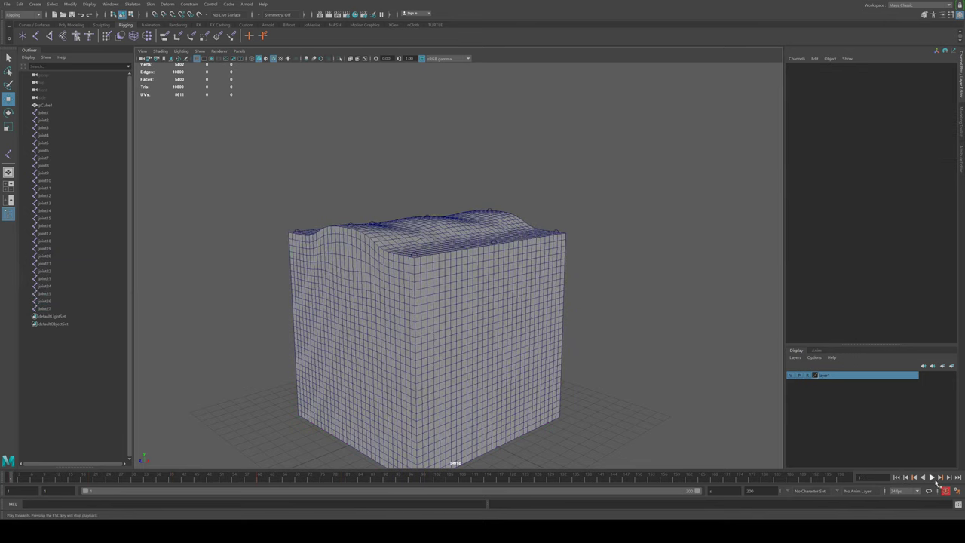
{"action": "left_click", "coordinate": [932, 477]}
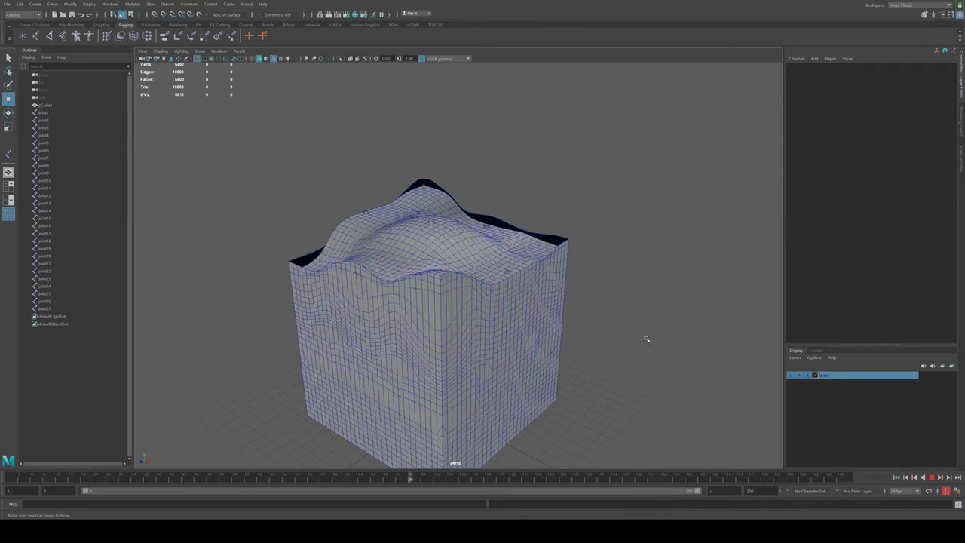
{"action": "left_click", "coordinate": [932, 477]}
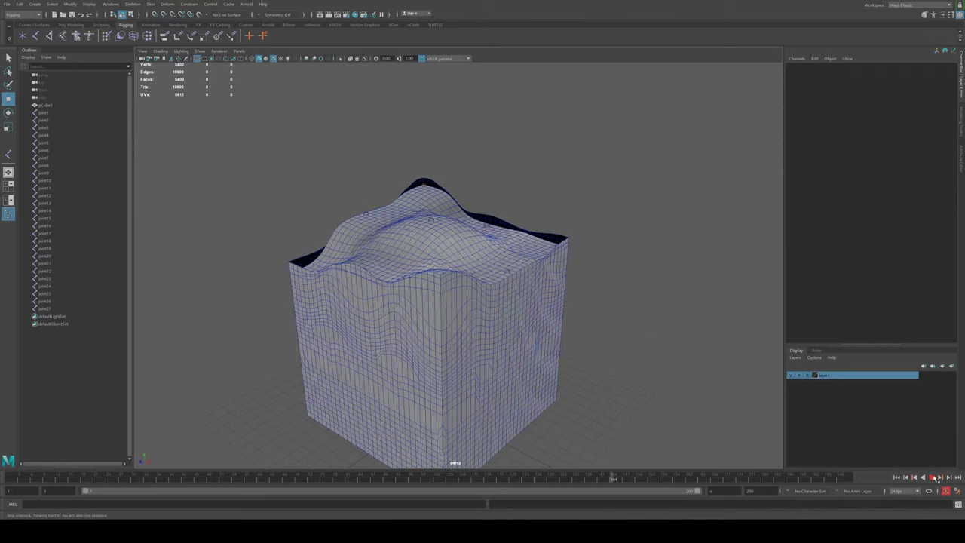
{"action": "left_click", "coordinate": [898, 479]}
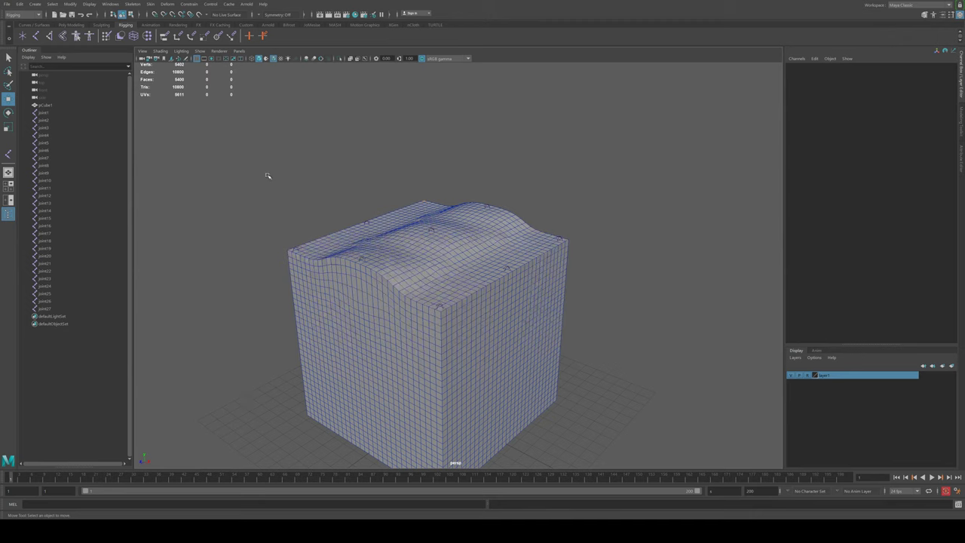
{"action": "left_click_drag", "start_coordinate": [267, 175], "coordinate": [724, 410]}
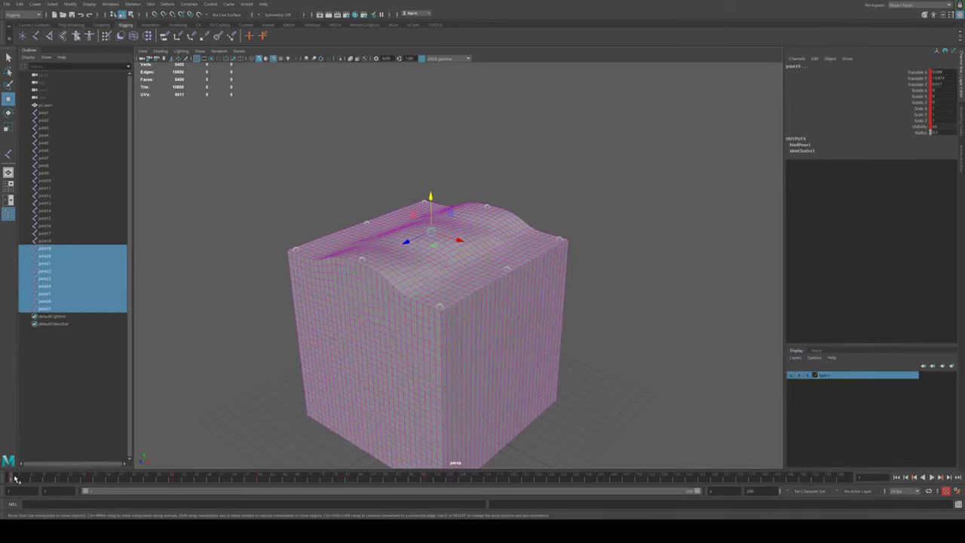
Paste the copied joint key at frame 140, play to check the cycle, and return to frame 1
{"action": "left_click_drag", "start_coordinate": [71, 477], "coordinate": [91, 481]}
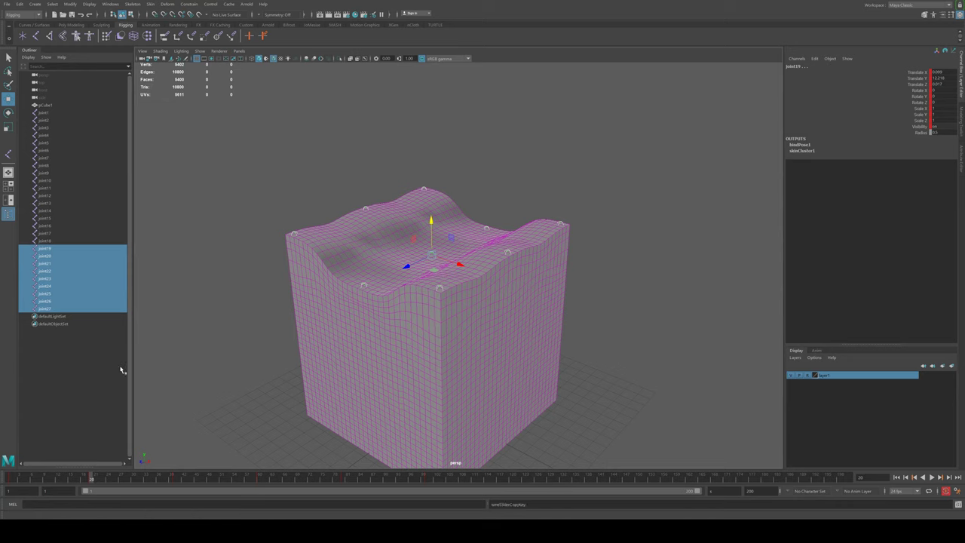
{"action": "left_click_drag", "start_coordinate": [559, 481], "coordinate": [596, 482]}
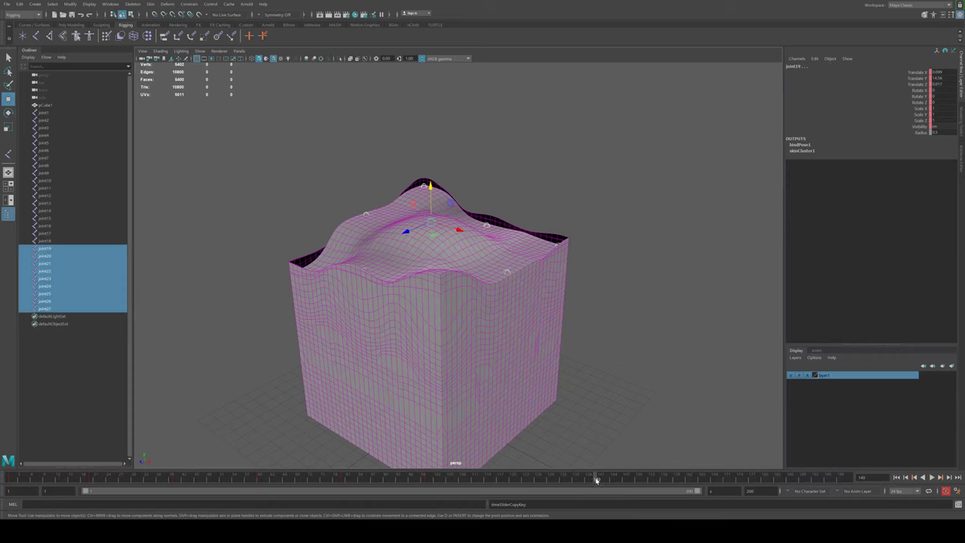
{"action": "key", "text": "ctrl+v"}
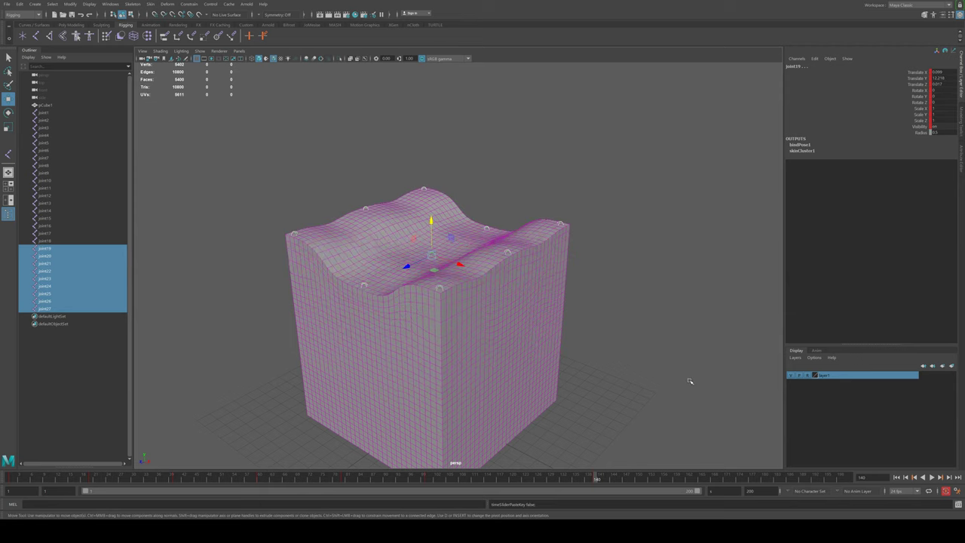
{"action": "key", "text": "ctrl+z"}
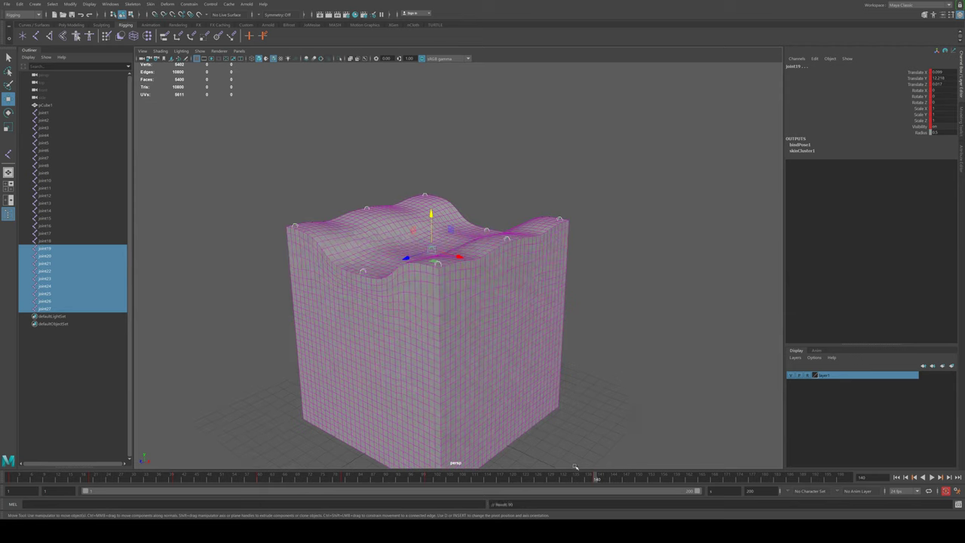
{"action": "left_click", "coordinate": [933, 477]}
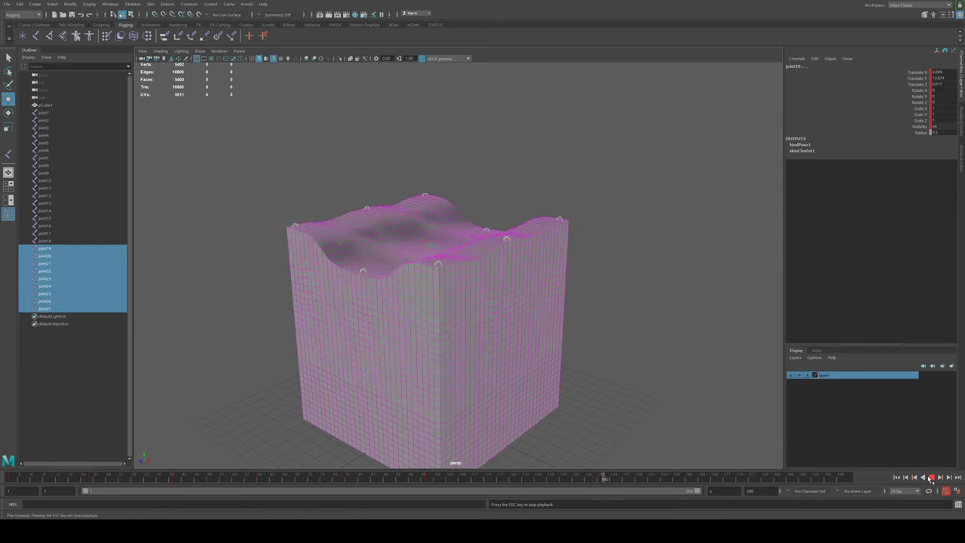
{"action": "key", "text": "Escape"}
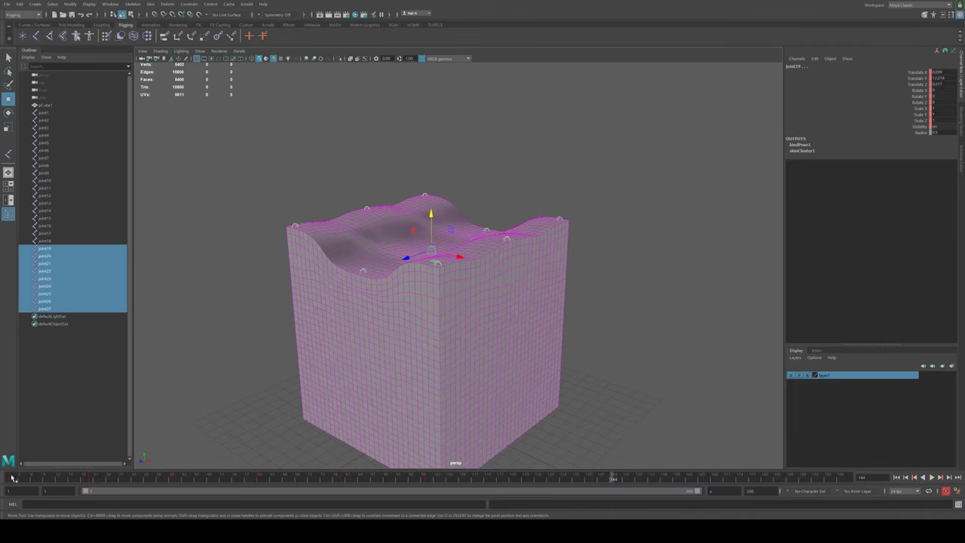
{"action": "left_click", "coordinate": [9, 477]}
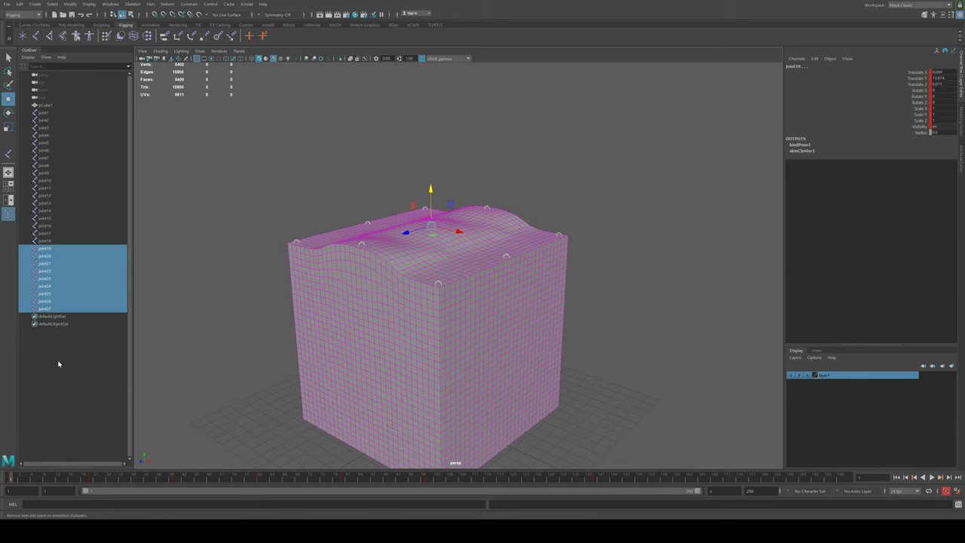
Change the playback end frame from 200 to 160 and play the looping wave from the start
{"action": "mouse_move", "coordinate": [679, 479]}
{"action": "left_mouse_down"}
{"action": "mouse_move", "coordinate": [701, 480]}
{"action": "mouse_move", "coordinate": [680, 482]}
{"action": "left_mouse_up"}
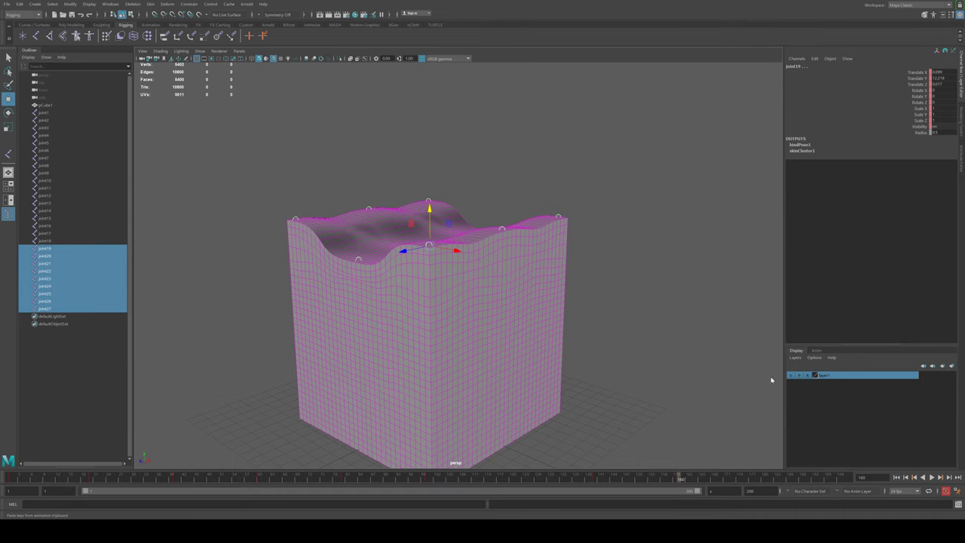
{"action": "left_click", "coordinate": [752, 492]}
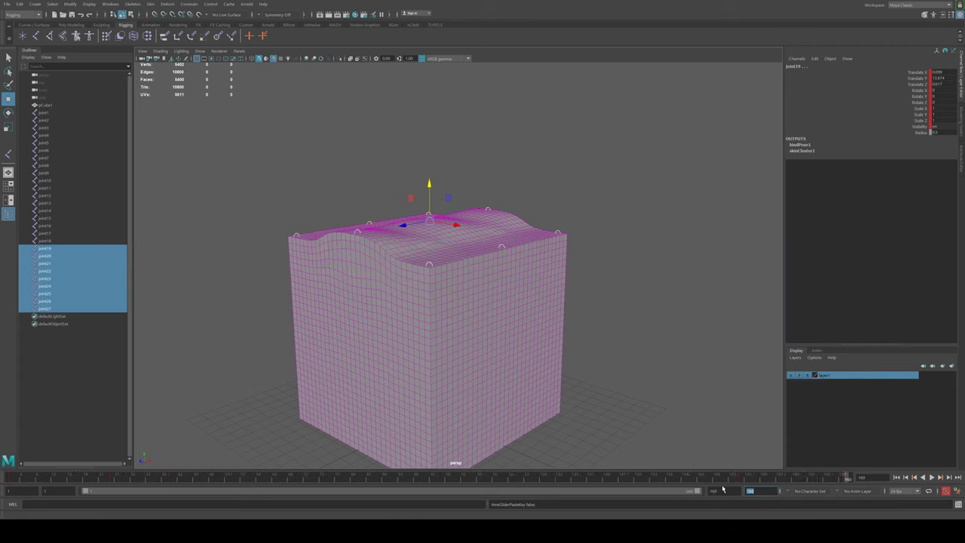
{"action": "left_click", "coordinate": [639, 310]}
{"action": "left_click", "coordinate": [932, 477]}
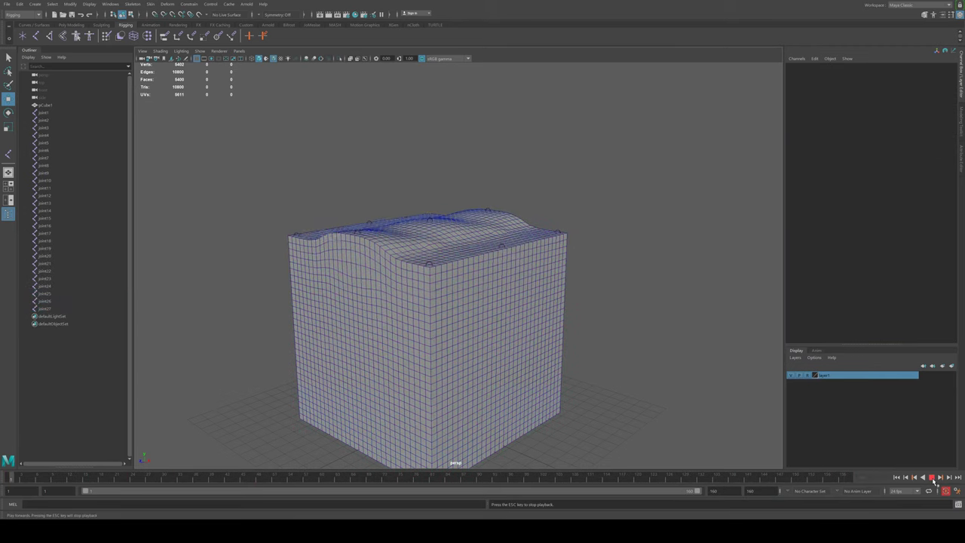
{"action": "left_click_drag", "start_coordinate": [614, 337], "coordinate": [618, 338], "text": "alt"}
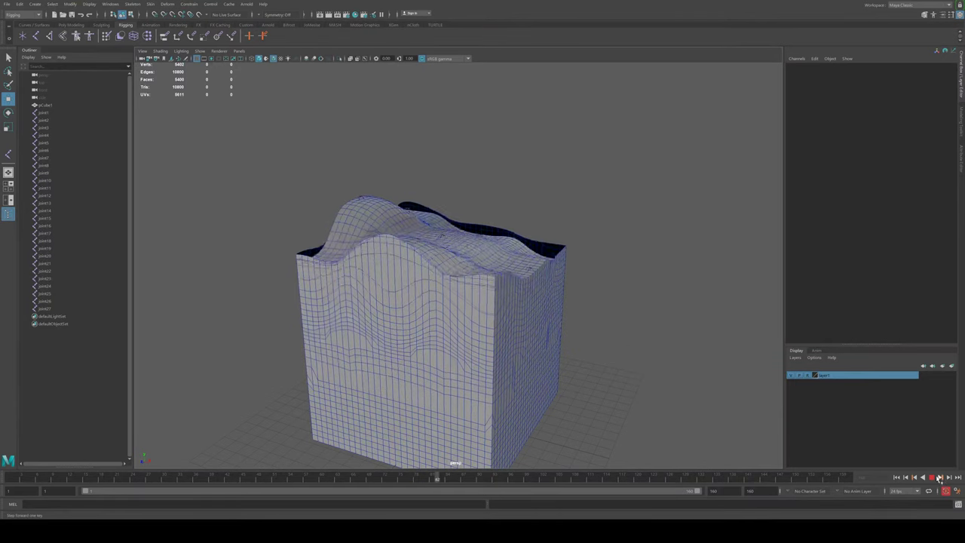
{"action": "left_click", "coordinate": [895, 478]}
{"action": "mouse_move", "coordinate": [627, 300]}
{"action": "left_mouse_down", "text": "alt"}
{"action": "mouse_move", "coordinate": [610, 284]}
{"action": "mouse_move", "coordinate": [602, 299]}
{"action": "left_mouse_up", "text": "alt"}
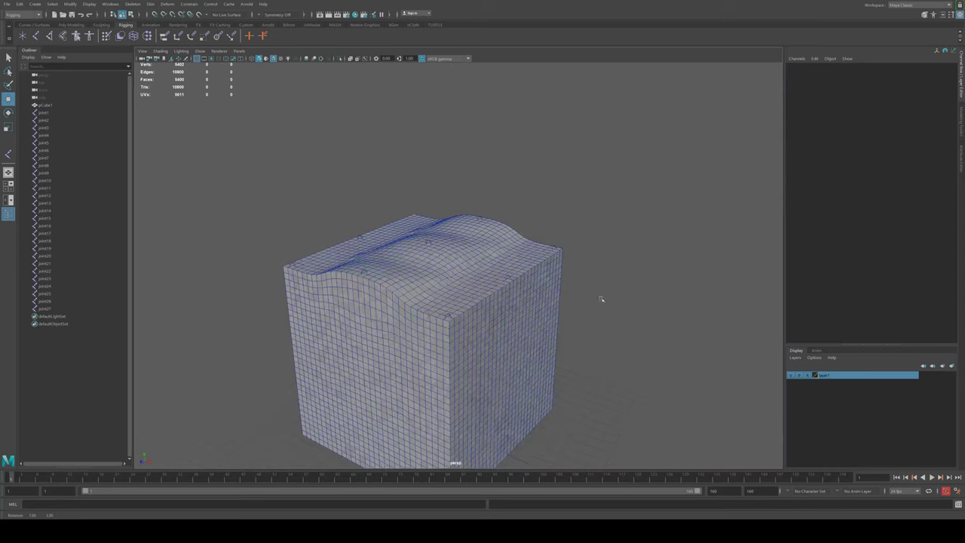
Create a polygon sphere, scale it to about double size, and rest it on the cube's top
{"action": "left_click", "coordinate": [74, 25]}
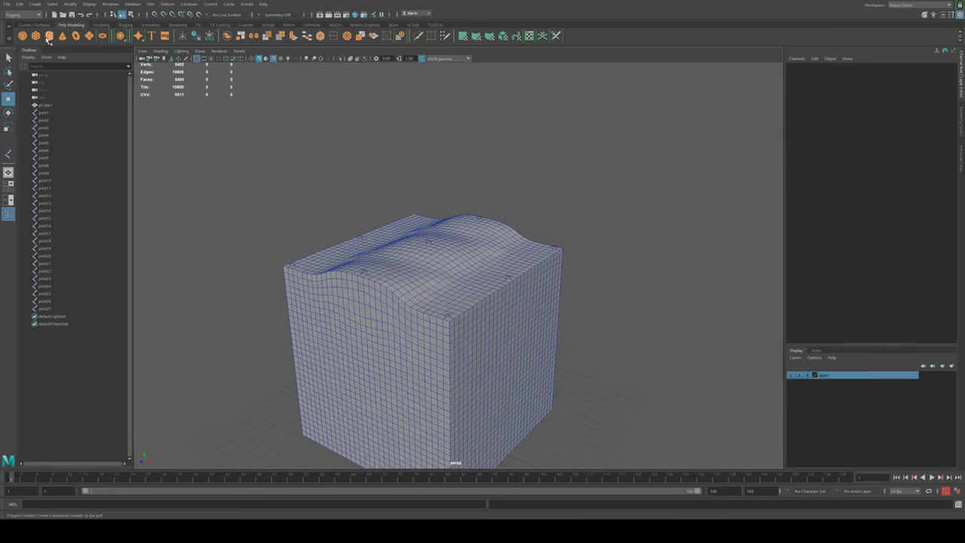
{"action": "left_click", "coordinate": [23, 36]}
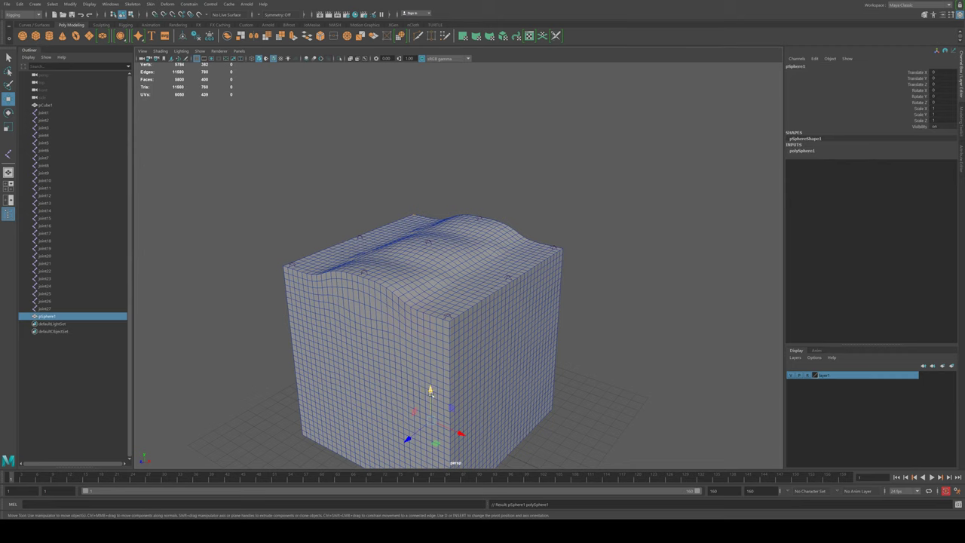
{"action": "mouse_move", "coordinate": [431, 390]}
{"action": "left_mouse_down"}
{"action": "mouse_move", "coordinate": [427, 204]}
{"action": "mouse_move", "coordinate": [387, 250]}
{"action": "left_mouse_up"}
{"action": "key", "text": "r"}
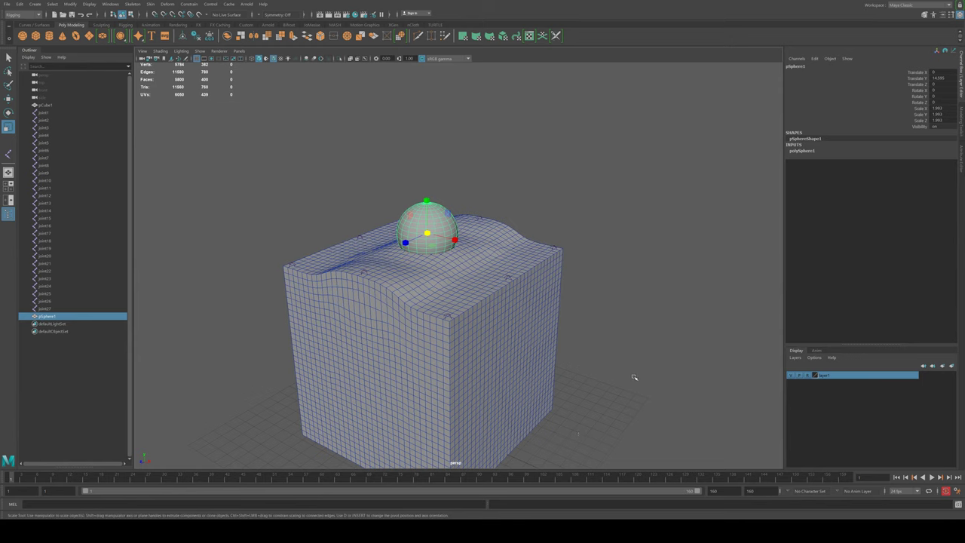
{"action": "key", "text": "w"}
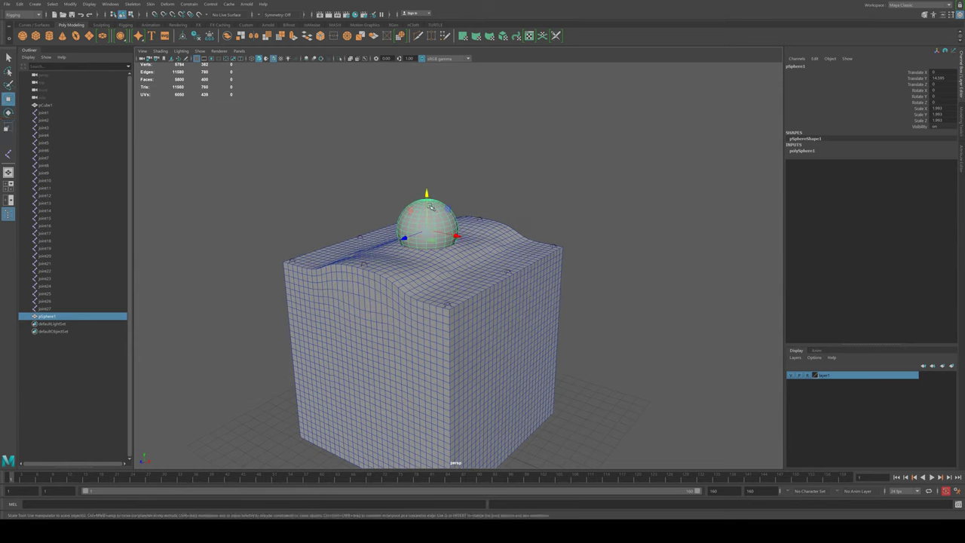
{"action": "left_click_drag", "start_coordinate": [427, 200], "coordinate": [427, 204]}
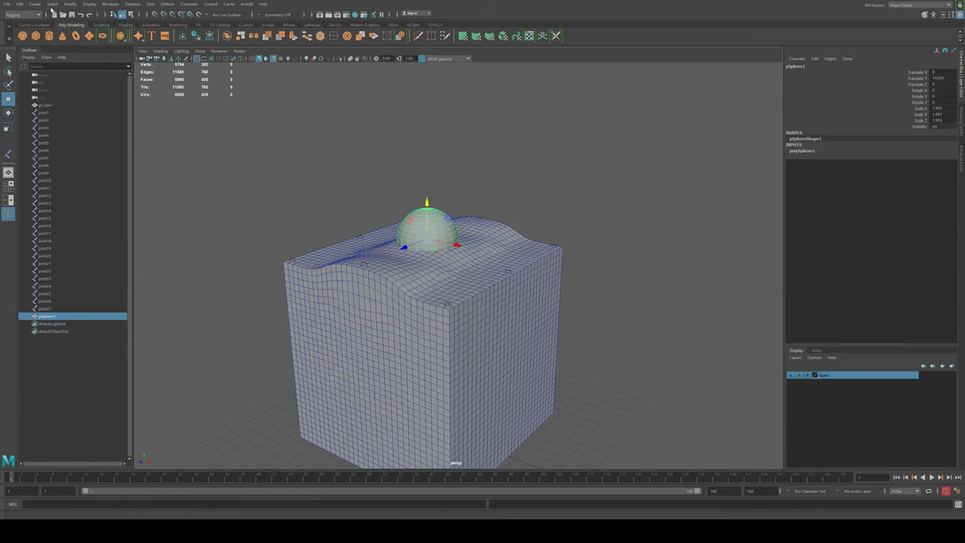
Freeze the sphere's transformations and delete its construction history
{"action": "left_click", "coordinate": [81, 38]}
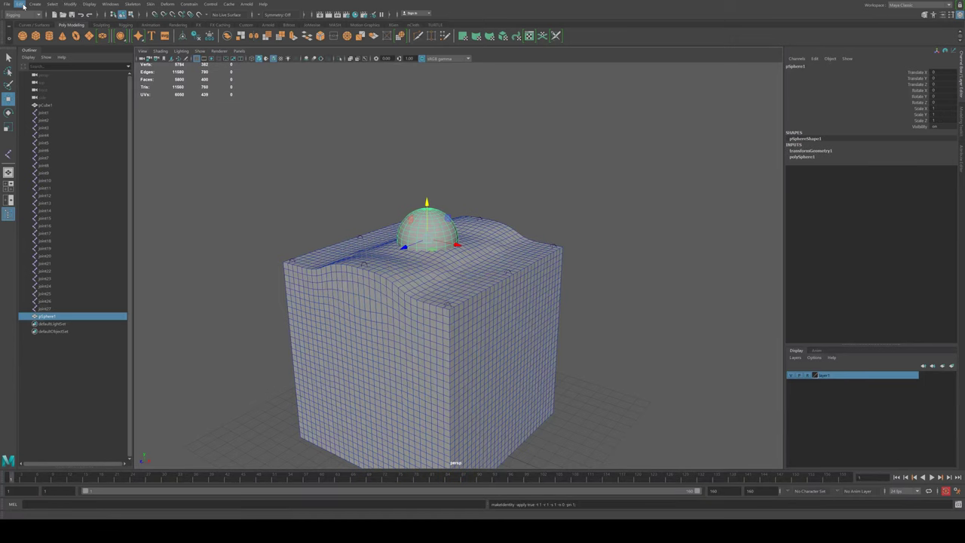
{"action": "key", "text": "alt+shift+d"}
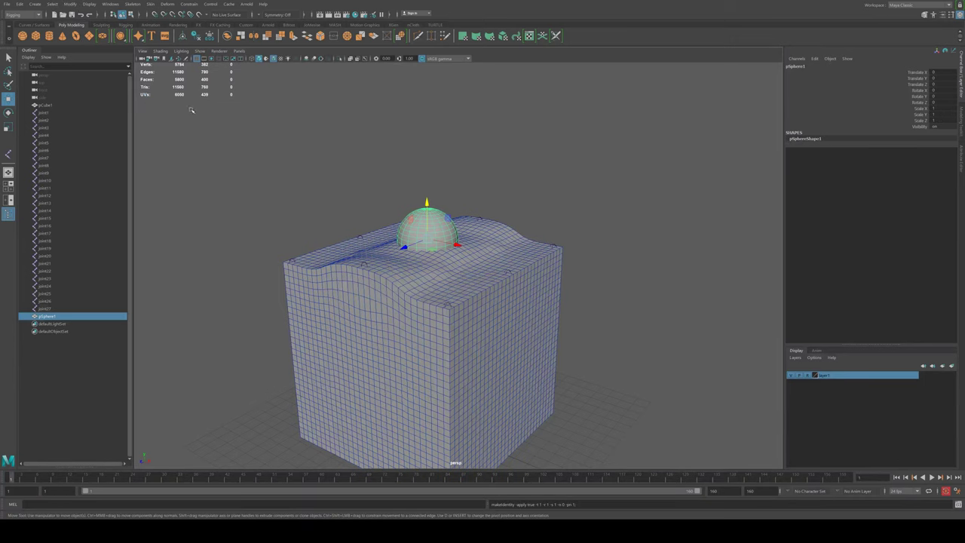
{"action": "left_click_drag", "start_coordinate": [446, 181], "coordinate": [437, 181], "text": "alt"}
Key the sphere's transforms, then at frame 20 lower it into the cube's top
{"action": "key", "text": "s"}
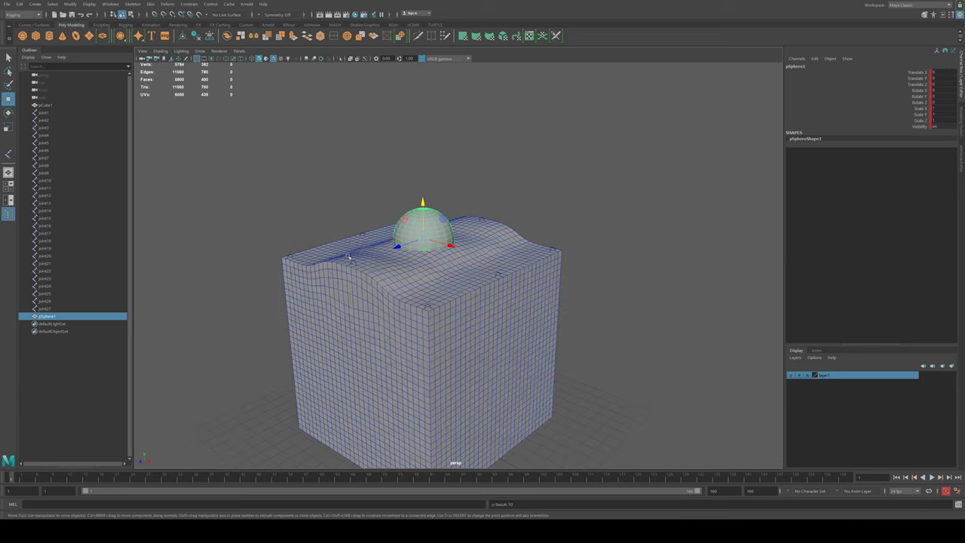
{"action": "left_click", "coordinate": [272, 280]}
{"action": "left_click", "coordinate": [111, 478]}
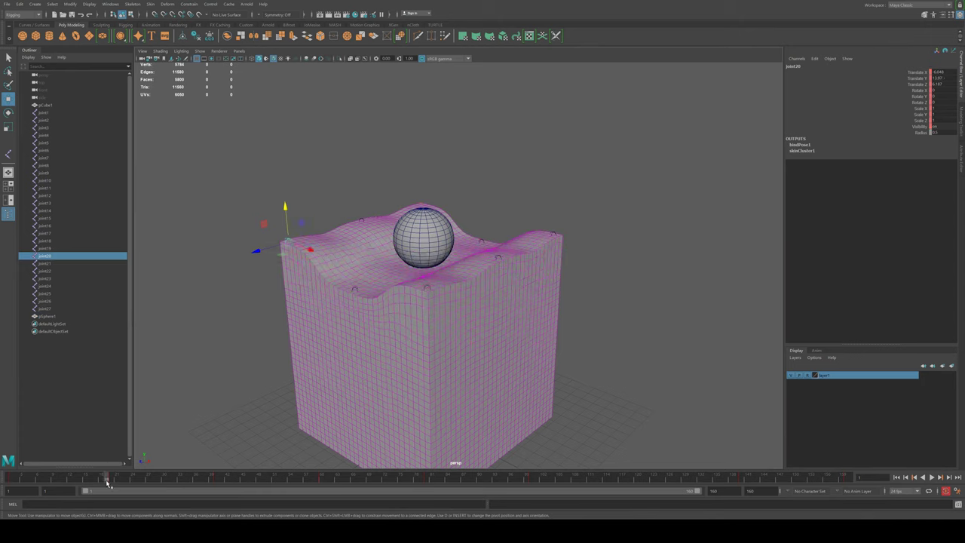
{"action": "left_click", "coordinate": [419, 244]}
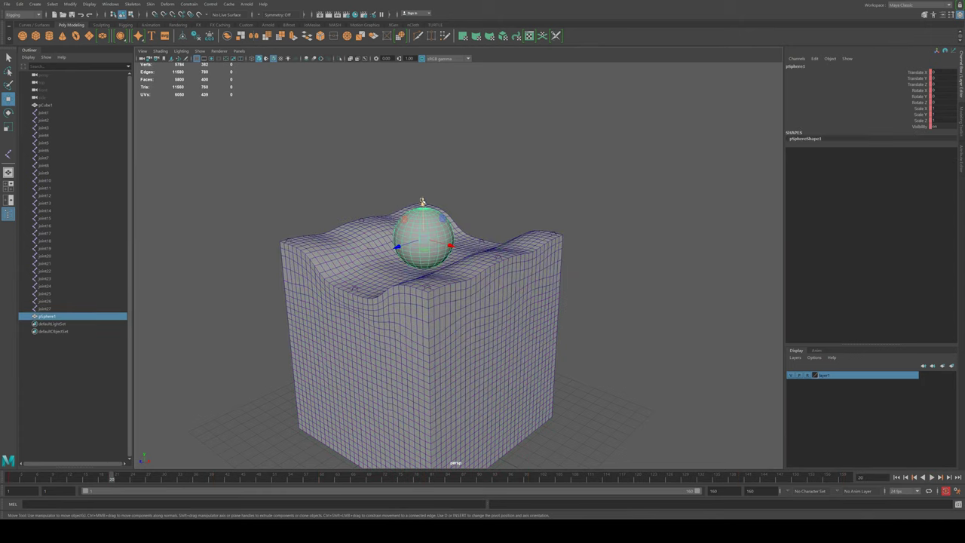
{"action": "left_click_drag", "start_coordinate": [423, 202], "coordinate": [424, 239]}
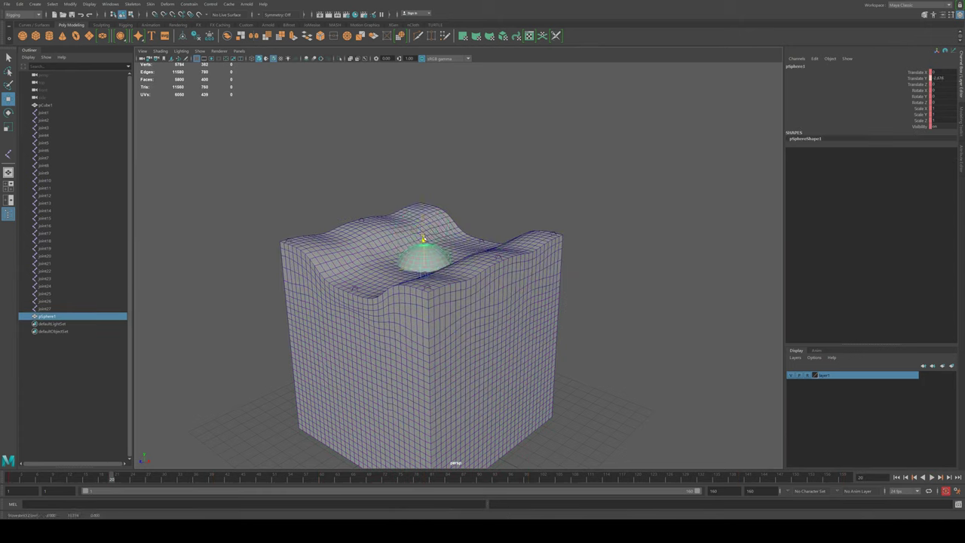
{"action": "left_click", "coordinate": [183, 479]}
{"action": "key", "text": "alt+v"}
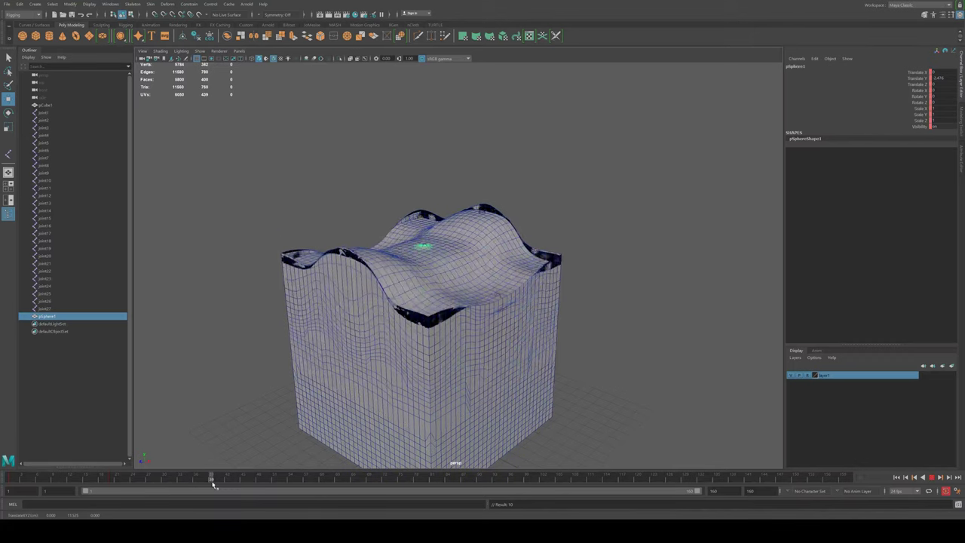
{"action": "left_click_drag", "start_coordinate": [213, 485], "coordinate": [227, 482]}
Raise joint19 to push up the top, then lift the sphere and lower it at a later frame
{"action": "left_click_drag", "start_coordinate": [280, 178], "coordinate": [368, 276]}
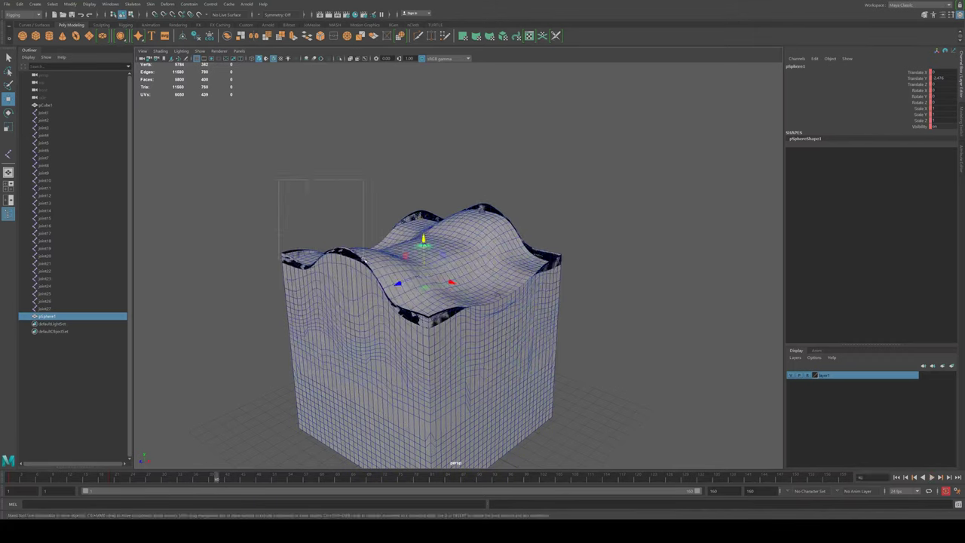
{"action": "left_click", "coordinate": [450, 262]}
{"action": "left_click_drag", "start_coordinate": [424, 213], "coordinate": [423, 188]}
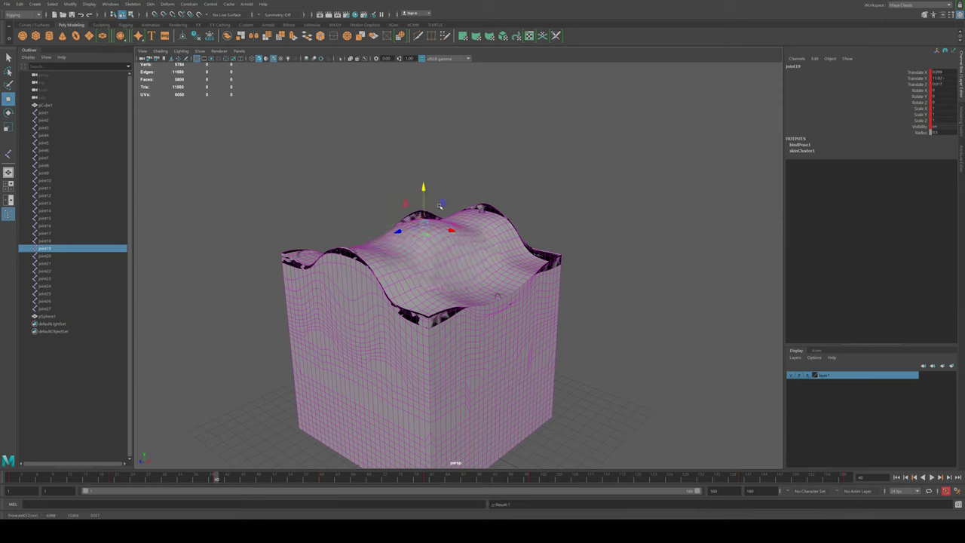
{"action": "left_click", "coordinate": [207, 236]}
{"action": "left_click", "coordinate": [72, 317]}
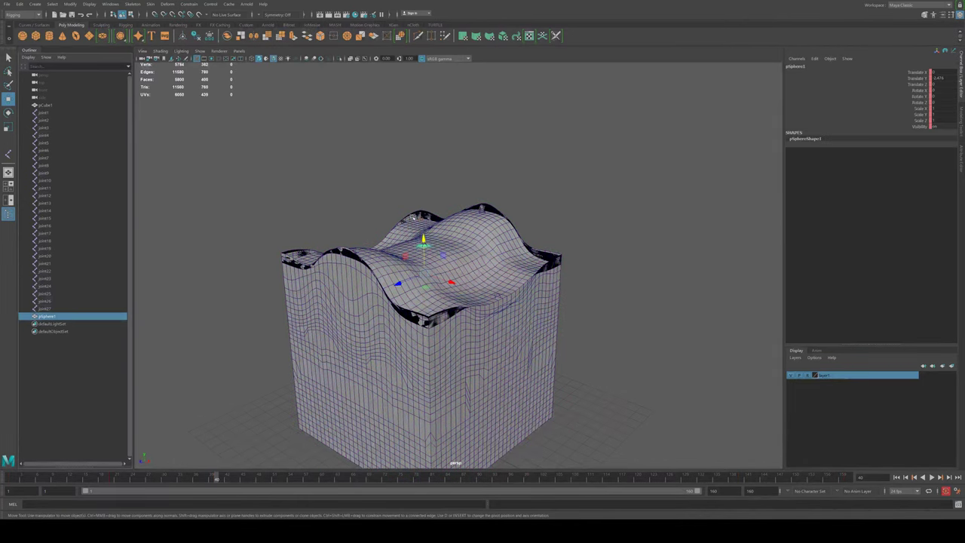
{"action": "left_click_drag", "start_coordinate": [426, 239], "coordinate": [427, 212]}
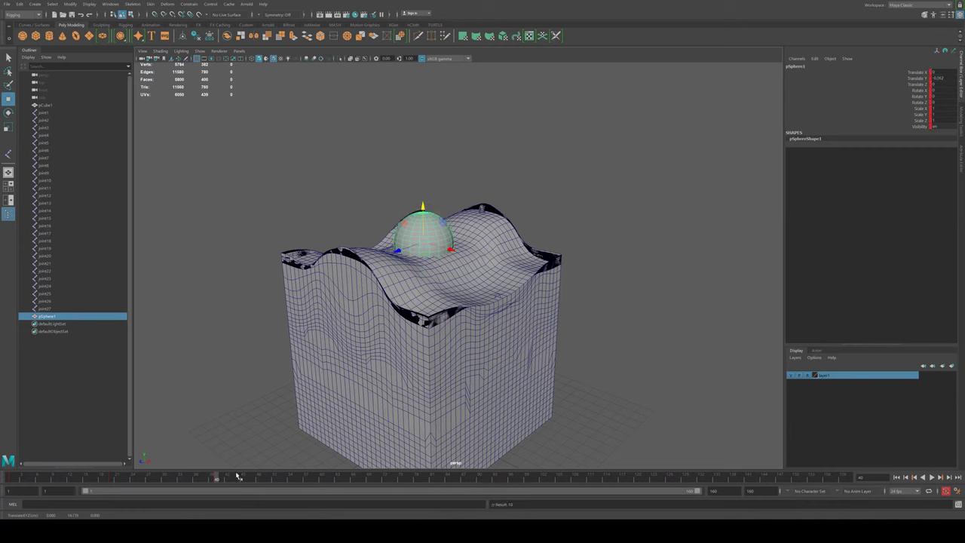
{"action": "left_click_drag", "start_coordinate": [237, 477], "coordinate": [320, 477]}
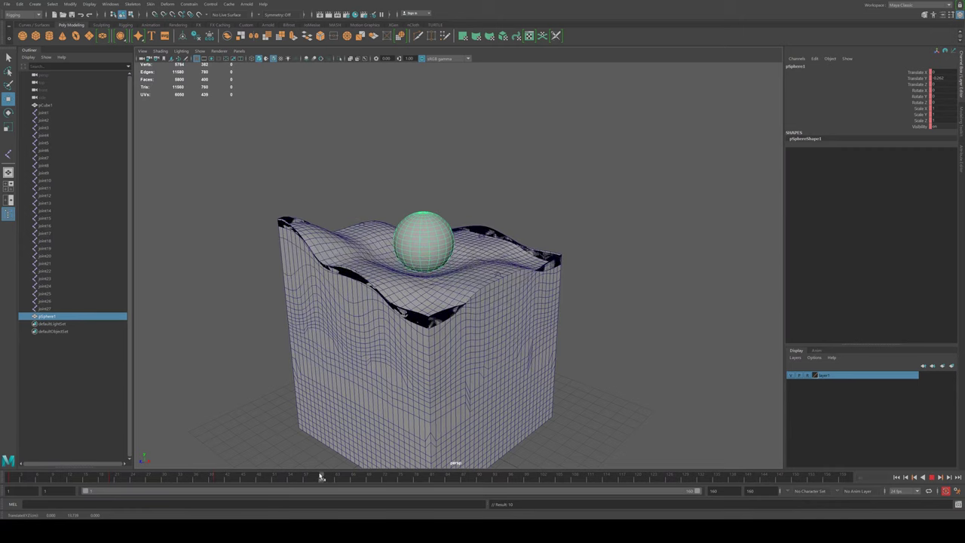
{"action": "left_click_drag", "start_coordinate": [425, 203], "coordinate": [431, 238]}
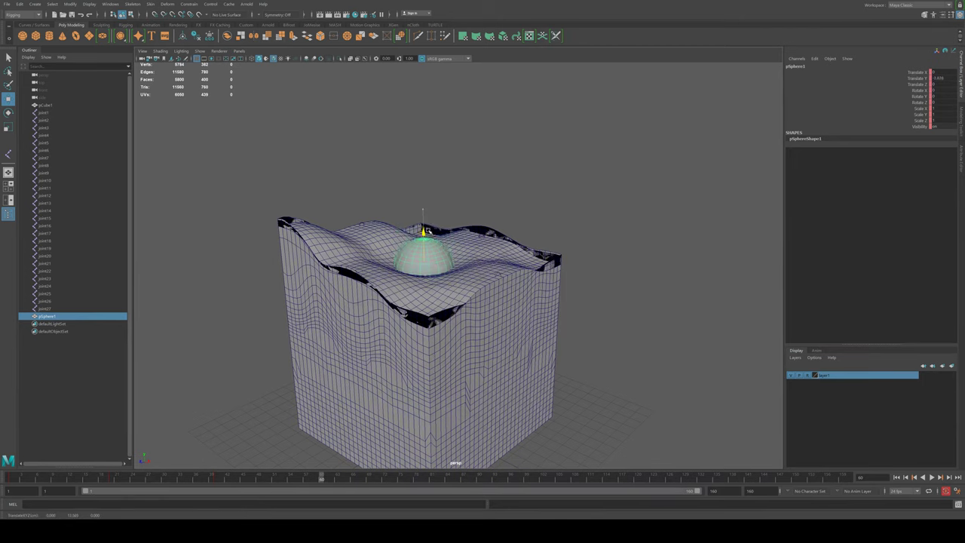
Key the sphere rising through and then above the wavy surface at two later frames
{"action": "key", "text": "s"}
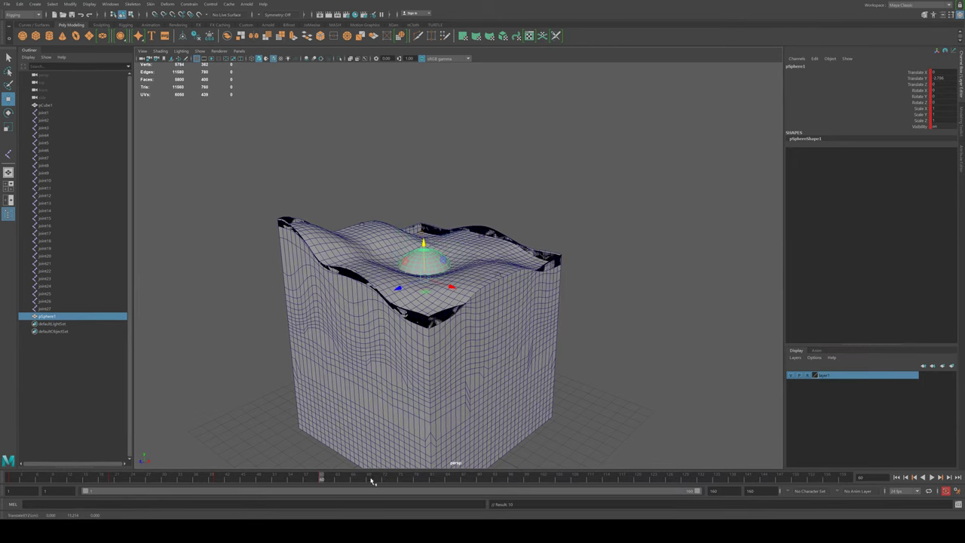
{"action": "left_click_drag", "start_coordinate": [372, 481], "coordinate": [427, 485]}
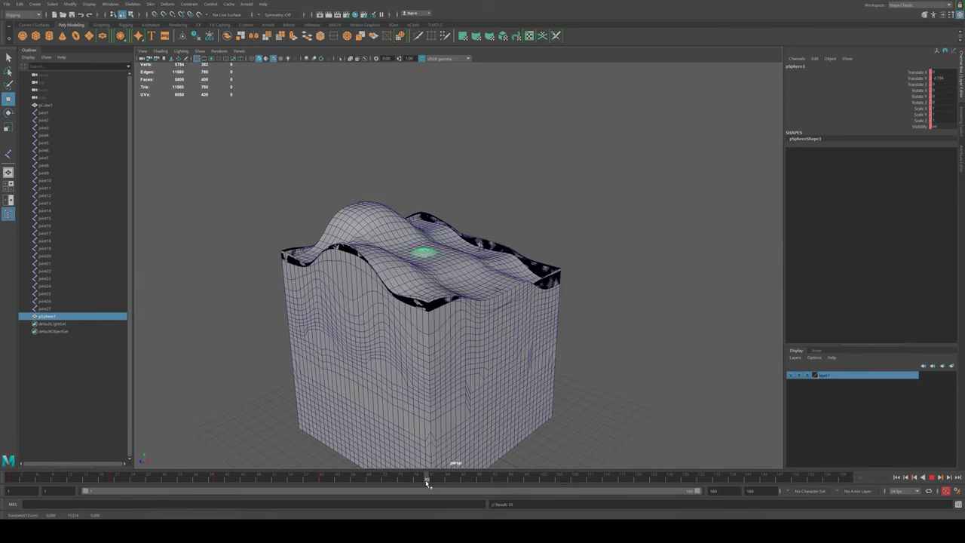
{"action": "left_click_drag", "start_coordinate": [424, 238], "coordinate": [425, 216]}
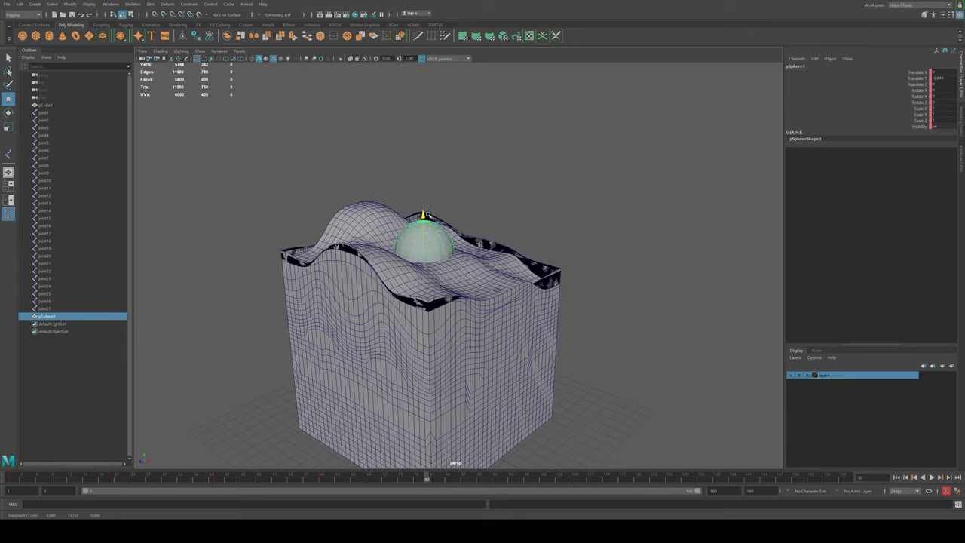
{"action": "left_click_drag", "start_coordinate": [490, 481], "coordinate": [538, 479]}
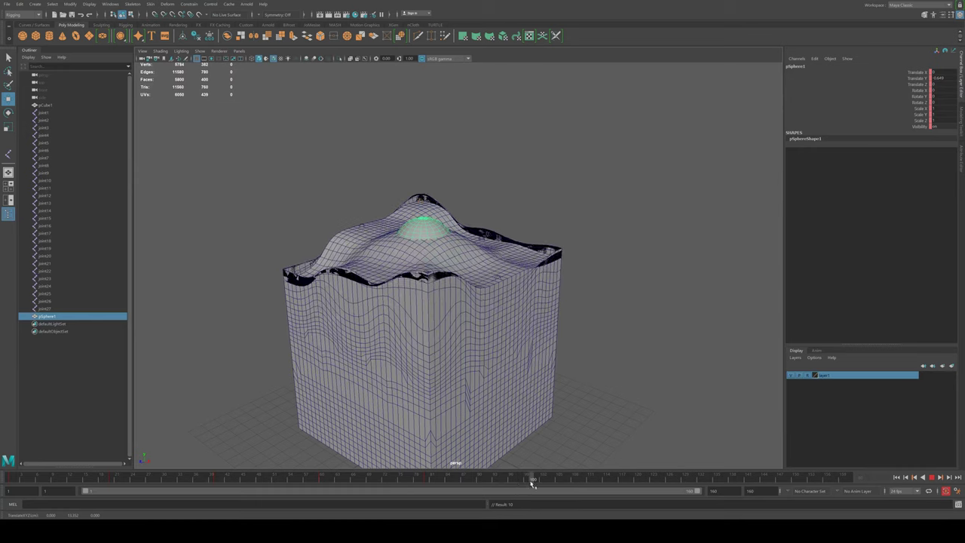
{"action": "left_click_drag", "start_coordinate": [423, 213], "coordinate": [423, 186]}
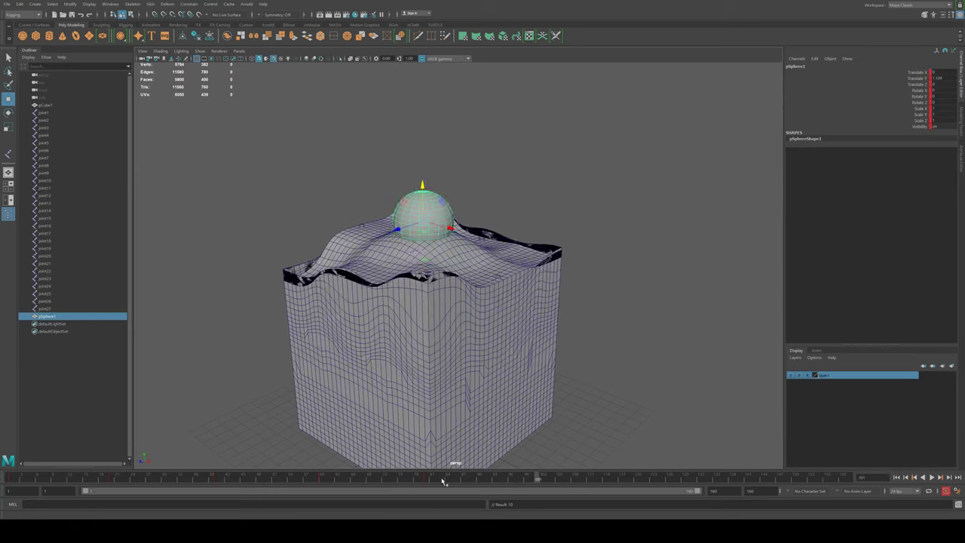
Check playback, lower the sphere into and onto the surface at later frames, then return to frame 1
{"action": "key", "text": "alt+v"}
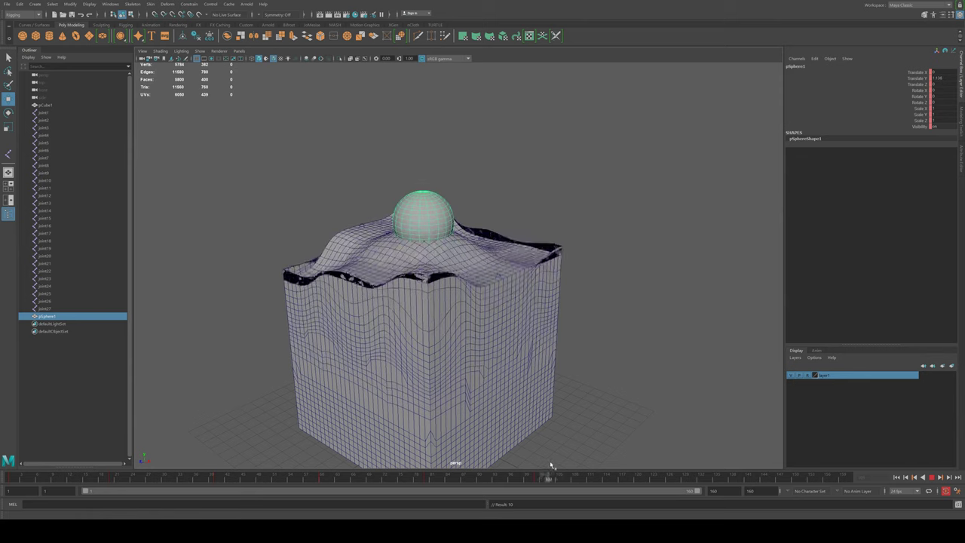
{"action": "left_click", "coordinate": [637, 473]}
{"action": "left_click_drag", "start_coordinate": [421, 186], "coordinate": [425, 224]}
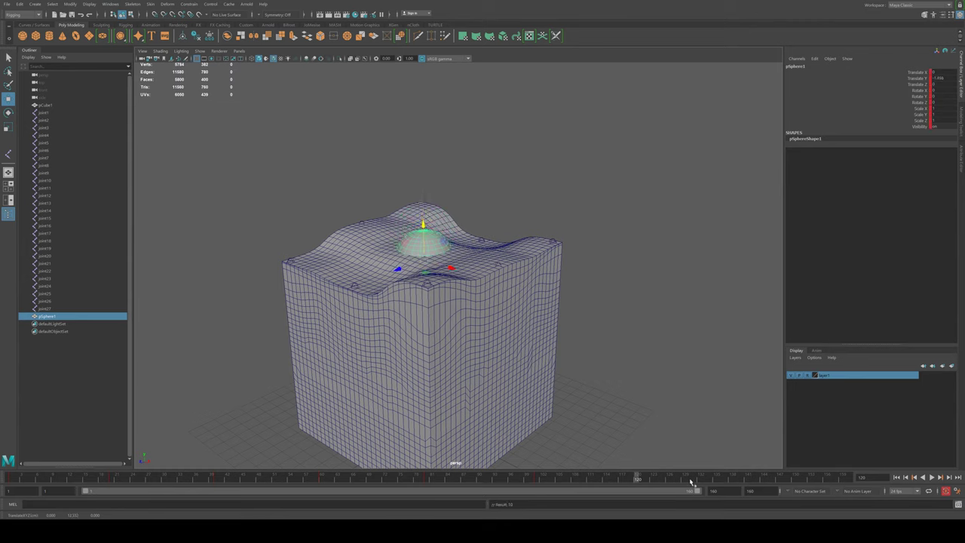
{"action": "left_click", "coordinate": [660, 477]}
{"action": "key", "text": "alt+v"}
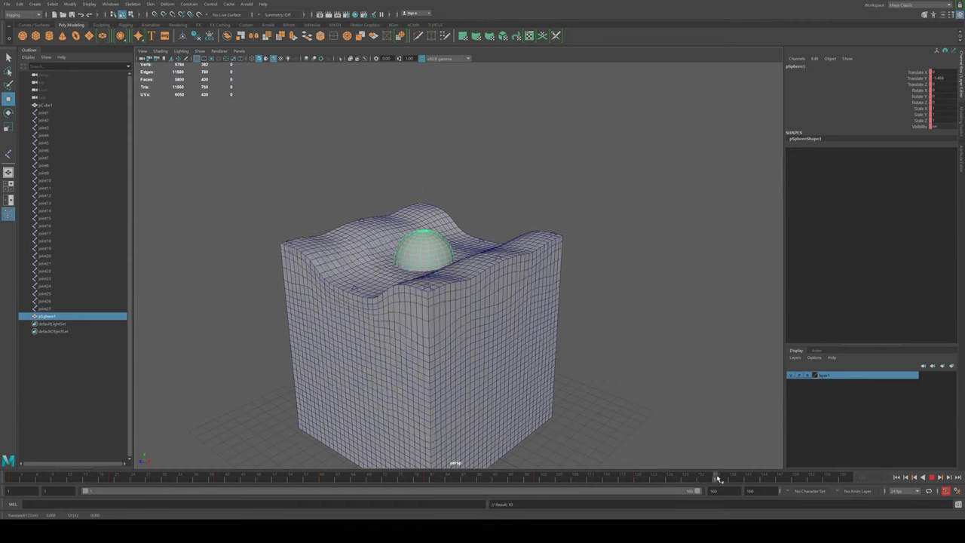
{"action": "left_click_drag", "start_coordinate": [720, 482], "coordinate": [731, 483]}
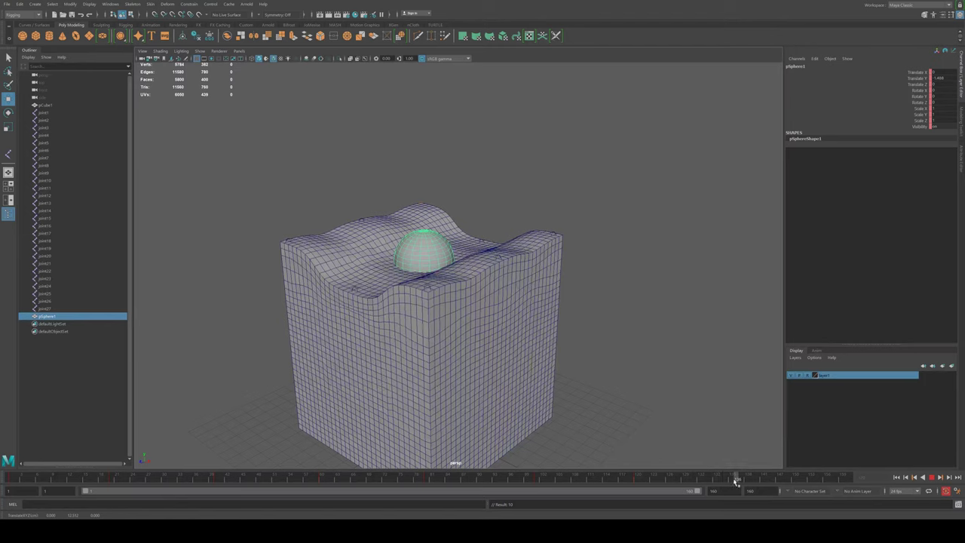
{"action": "key", "text": "alt+v"}
{"action": "left_click_drag", "start_coordinate": [423, 224], "coordinate": [424, 245]}
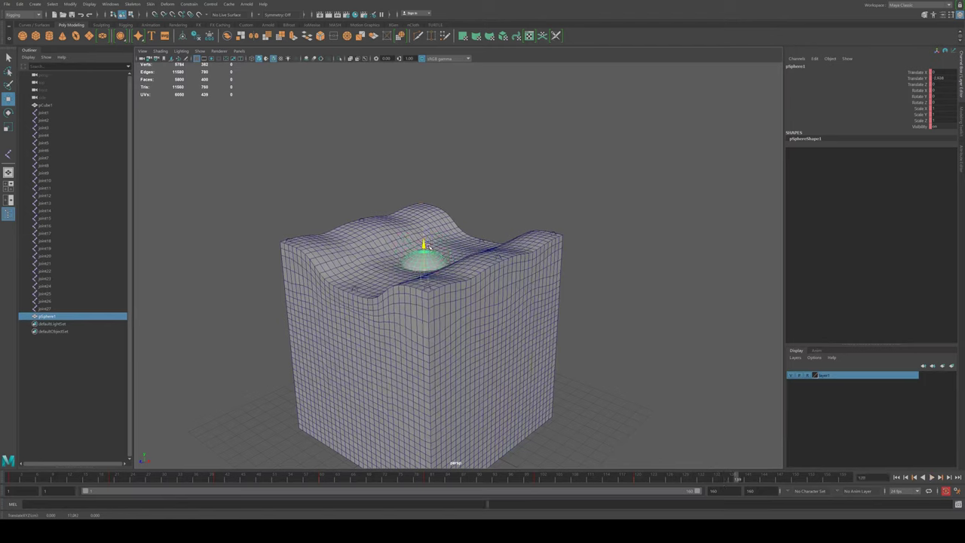
{"action": "left_click_drag", "start_coordinate": [789, 477], "coordinate": [847, 477]}
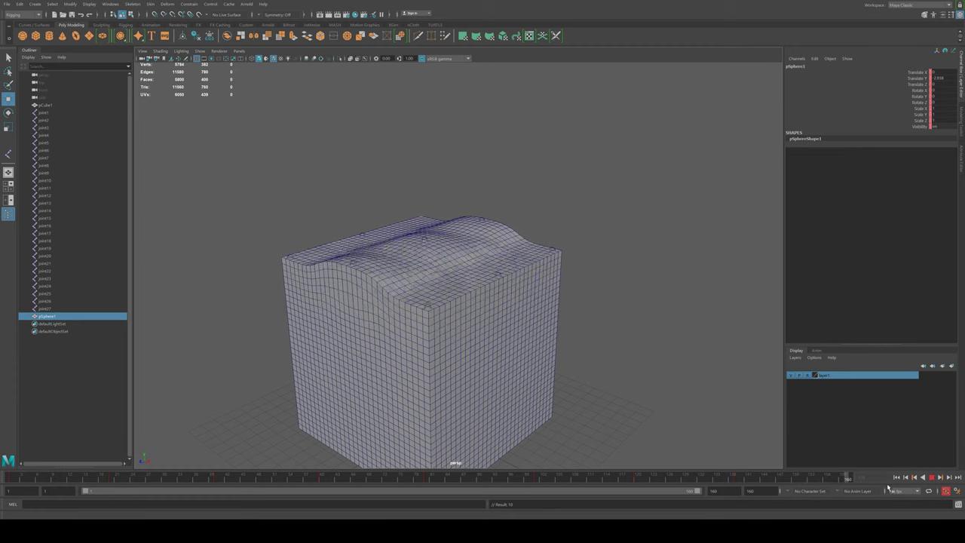
{"action": "left_click", "coordinate": [38, 480]}
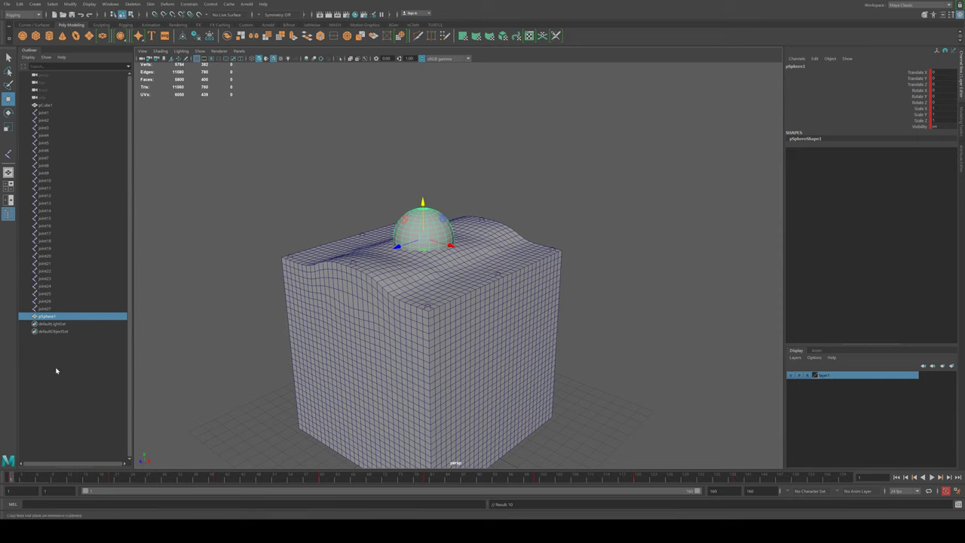
Copy the sphere's frame-1 key to frame 160, deselect, and play from frame 1
{"action": "key", "text": "ctrl+c"}
{"action": "left_click_drag", "start_coordinate": [844, 480], "coordinate": [852, 481]}
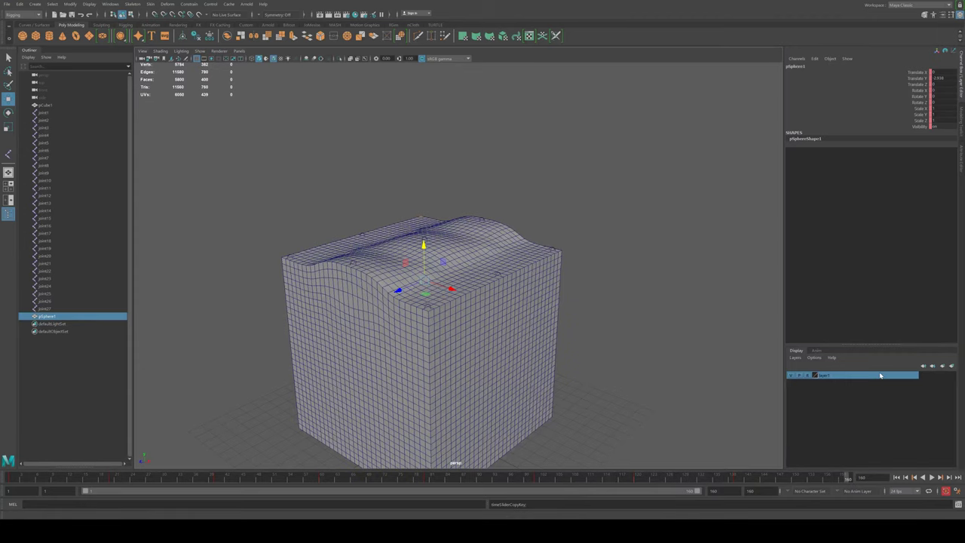
{"action": "key", "text": "ctrl+z"}
{"action": "left_click", "coordinate": [641, 367]}
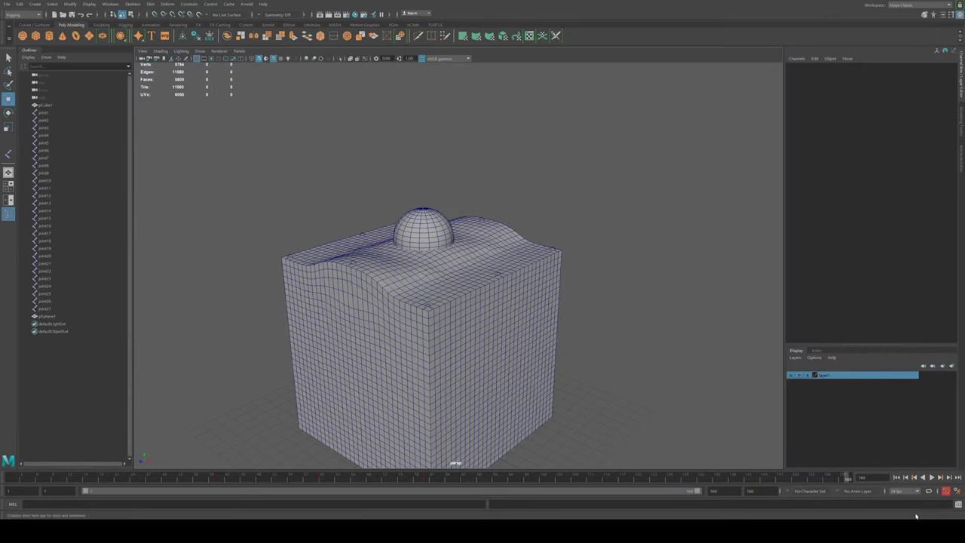
{"action": "left_click", "coordinate": [897, 479]}
{"action": "left_click", "coordinate": [932, 478]}
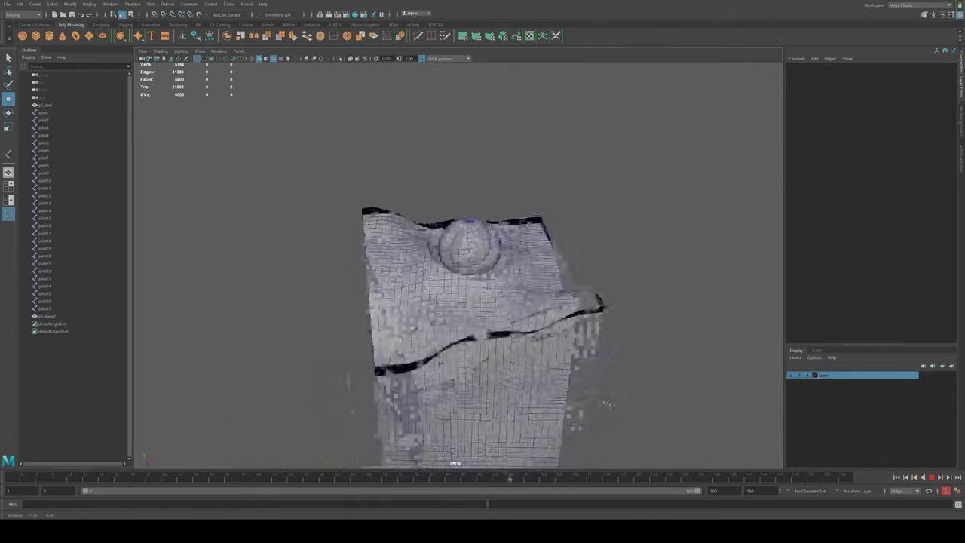
Orbit down onto the looping cube, stop playback, and export the animated scene to FBX
{"action": "left_click_drag", "start_coordinate": [558, 389], "coordinate": [564, 395], "text": "alt"}
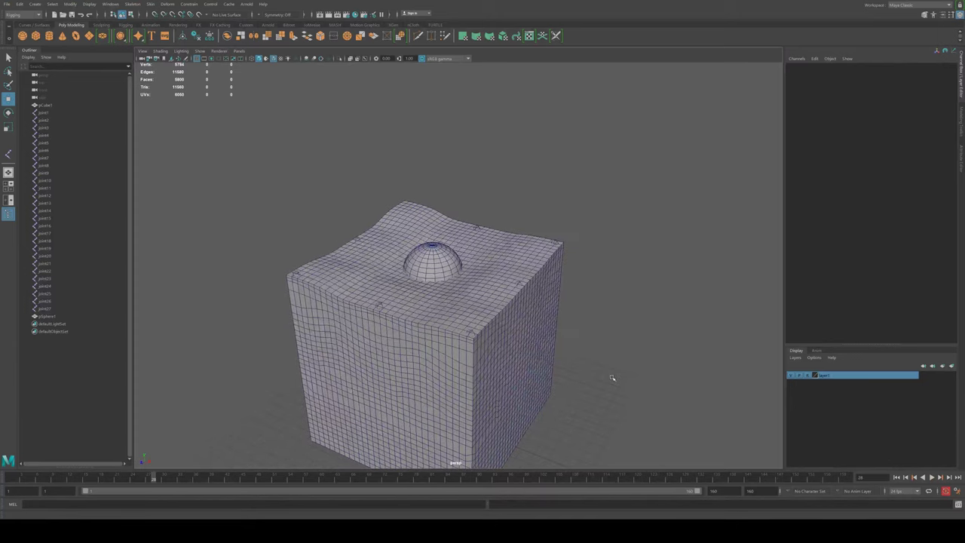
{"action": "key", "text": "Escape"}
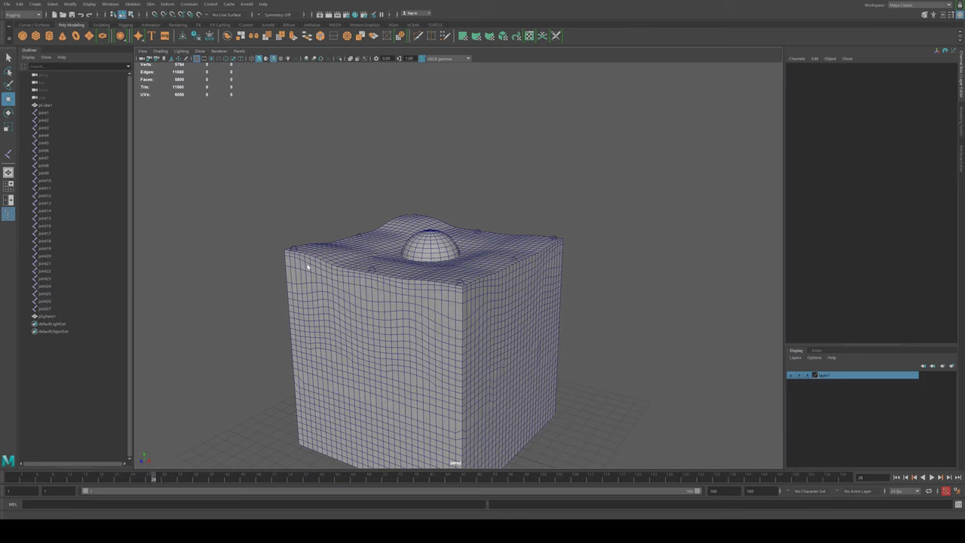
{"action": "key", "text": "ctrl+s"}
Switch back to the Move tool while the export finishes
{"action": "key", "text": "w"}
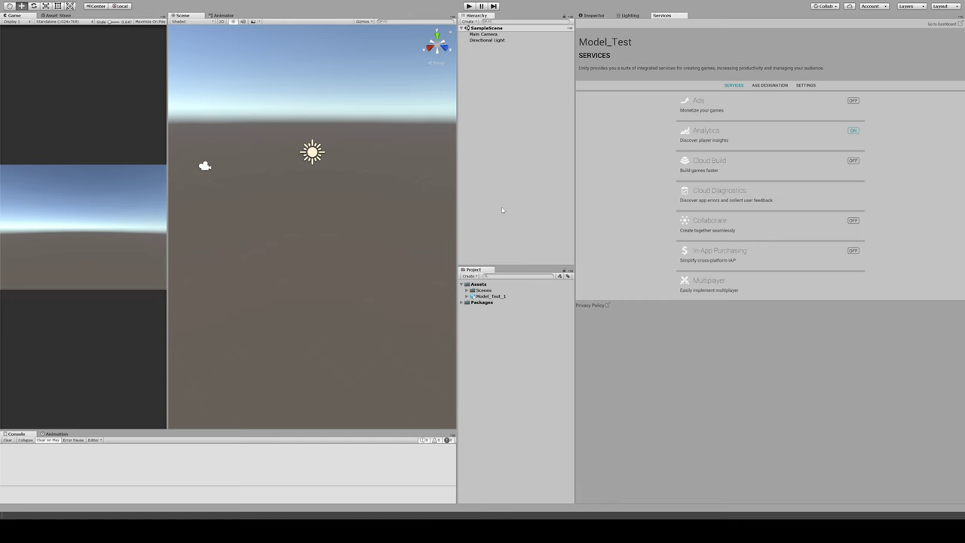
Drag Model_Test_1 into the SampleScene Hierarchy and show its import settings in the Inspector
{"action": "mouse_move", "coordinate": [339, 221]}
{"action": "left_mouse_down"}
{"action": "mouse_move", "coordinate": [365, 212]}
{"action": "mouse_move", "coordinate": [344, 234]}
{"action": "left_mouse_up"}
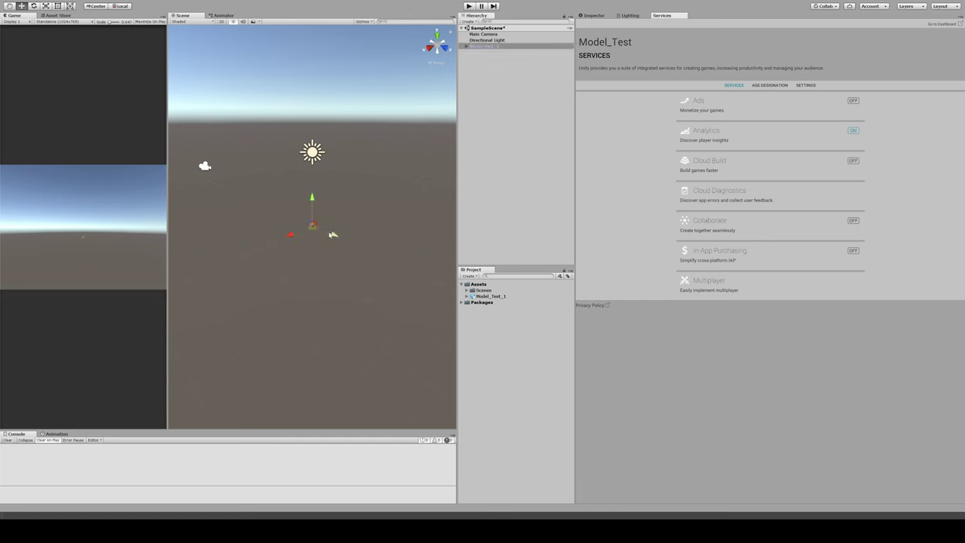
{"action": "left_click", "coordinate": [387, 312]}
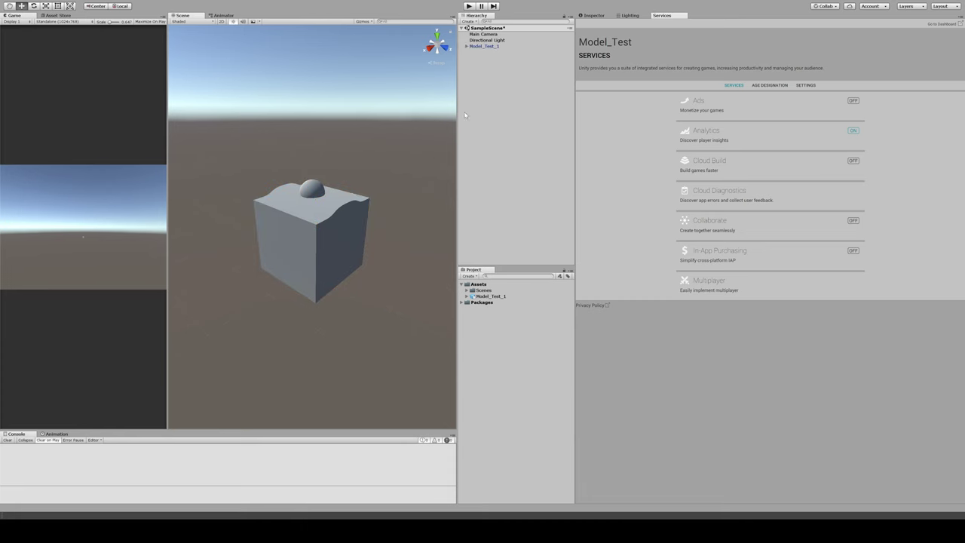
{"action": "left_click", "coordinate": [503, 298]}
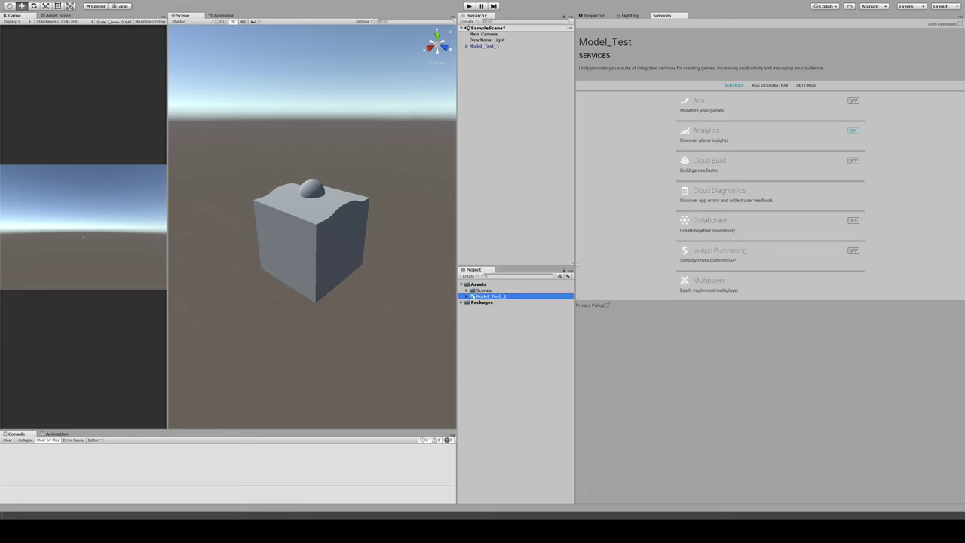
{"action": "left_click", "coordinate": [604, 18]}
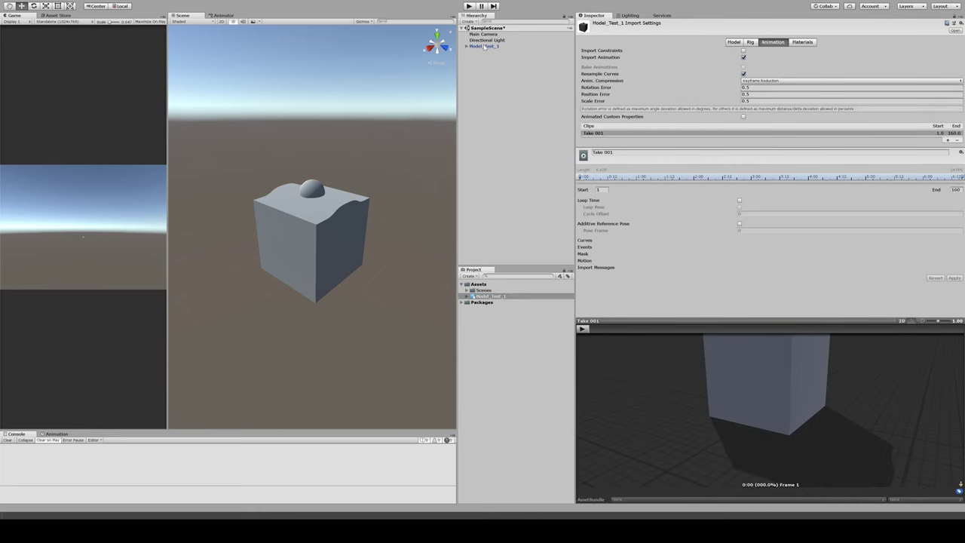
Set materials to Use External Materials (Legacy), enable Loop Time on Take 001, and apply
{"action": "left_click", "coordinate": [793, 43]}
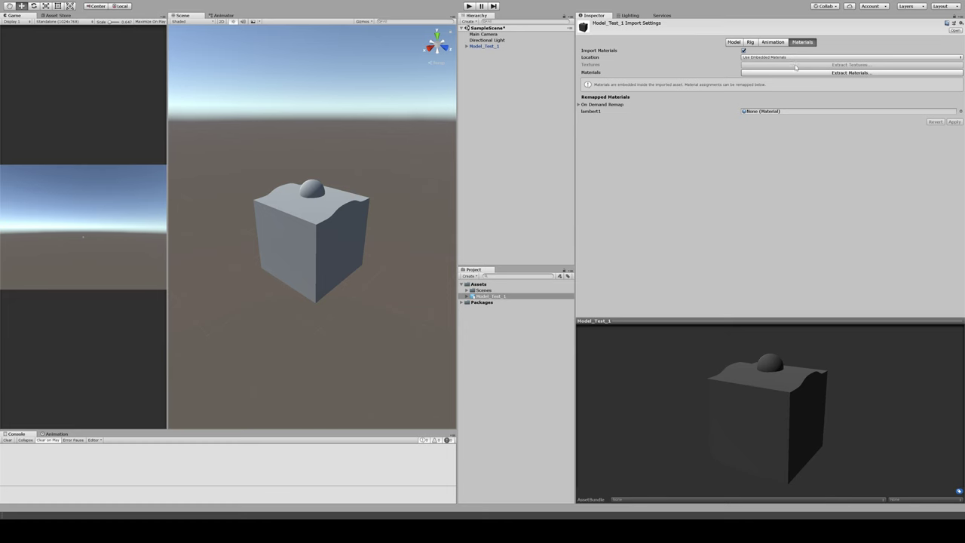
{"action": "left_click", "coordinate": [795, 67]}
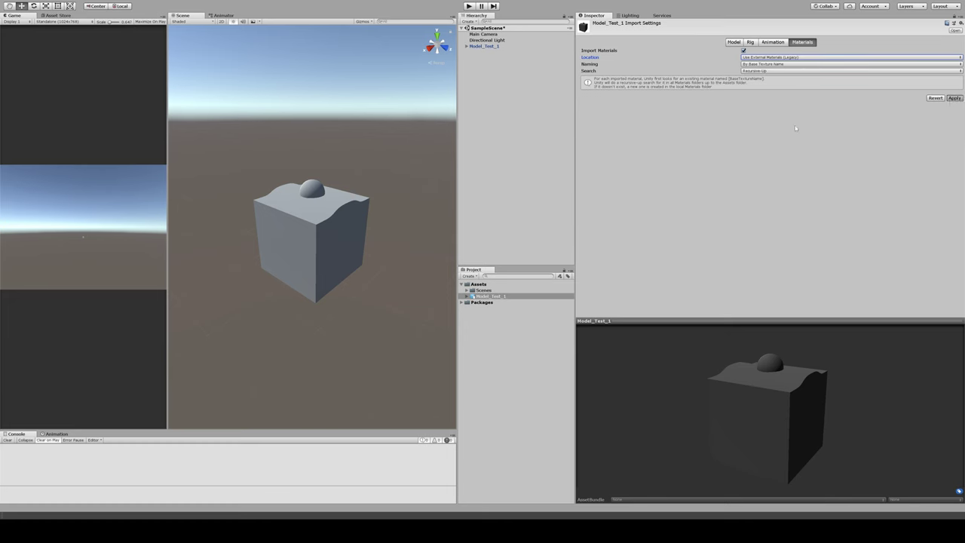
{"action": "left_click", "coordinate": [770, 42]}
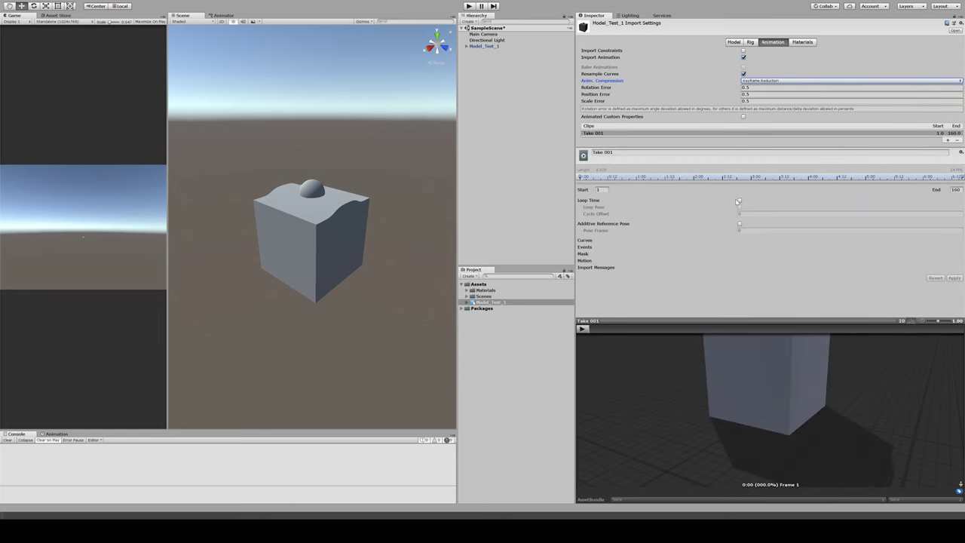
{"action": "left_click", "coordinate": [740, 201]}
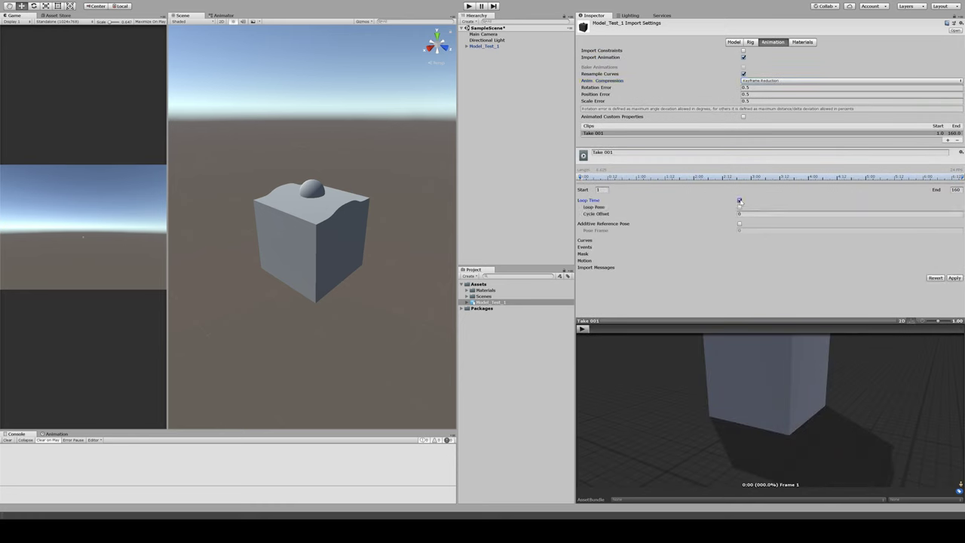
{"action": "left_click", "coordinate": [955, 278]}
{"action": "mouse_move", "coordinate": [844, 386]}
{"action": "left_mouse_down"}
{"action": "mouse_move", "coordinate": [832, 432]}
{"action": "mouse_move", "coordinate": [802, 478]}
{"action": "mouse_move", "coordinate": [769, 418]}
{"action": "mouse_move", "coordinate": [742, 410]}
{"action": "mouse_move", "coordinate": [716, 341]}
{"action": "mouse_move", "coordinate": [721, 264]}
{"action": "left_mouse_up"}
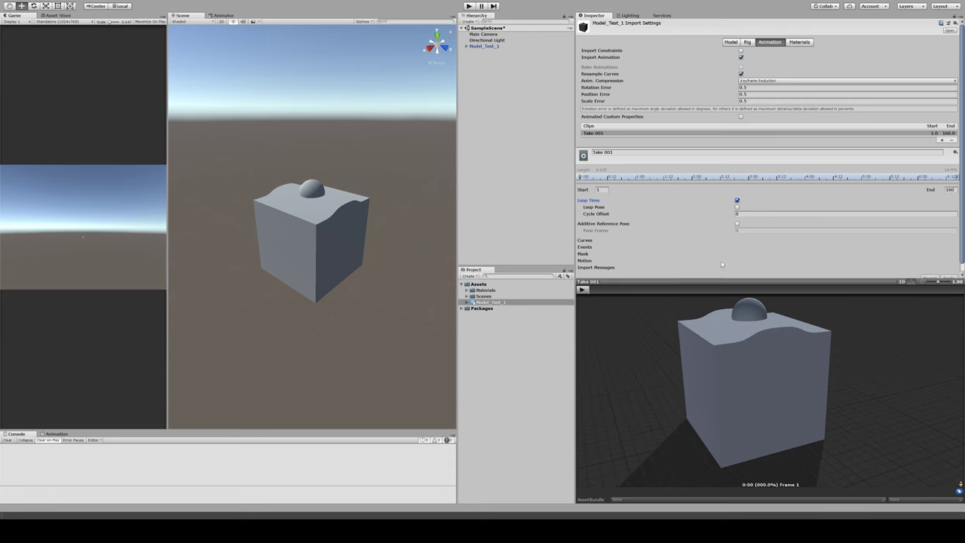
Play and orbit the Take 001 preview, stop it, then select Model_Test_1 in the Scene view
{"action": "left_click", "coordinate": [582, 289]}
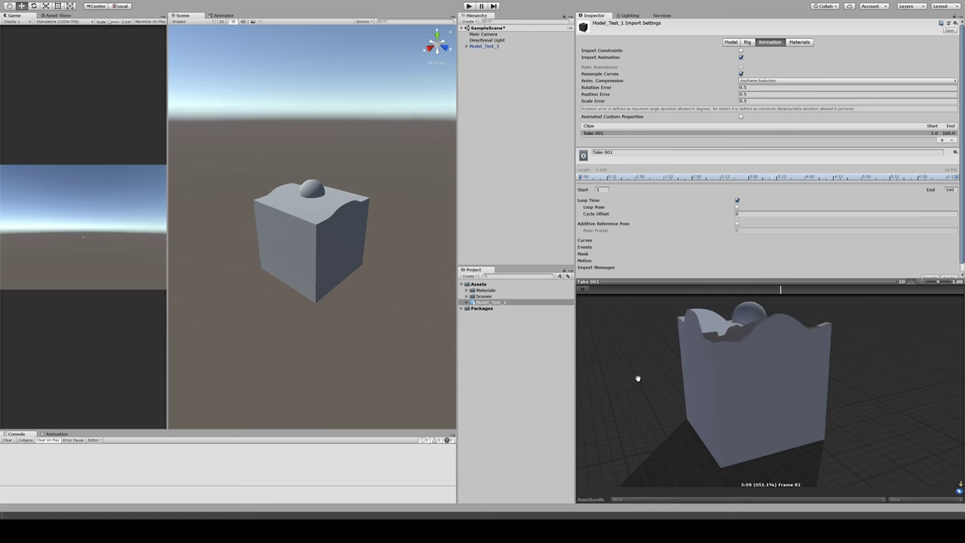
{"action": "left_click_drag", "start_coordinate": [637, 377], "coordinate": [820, 447]}
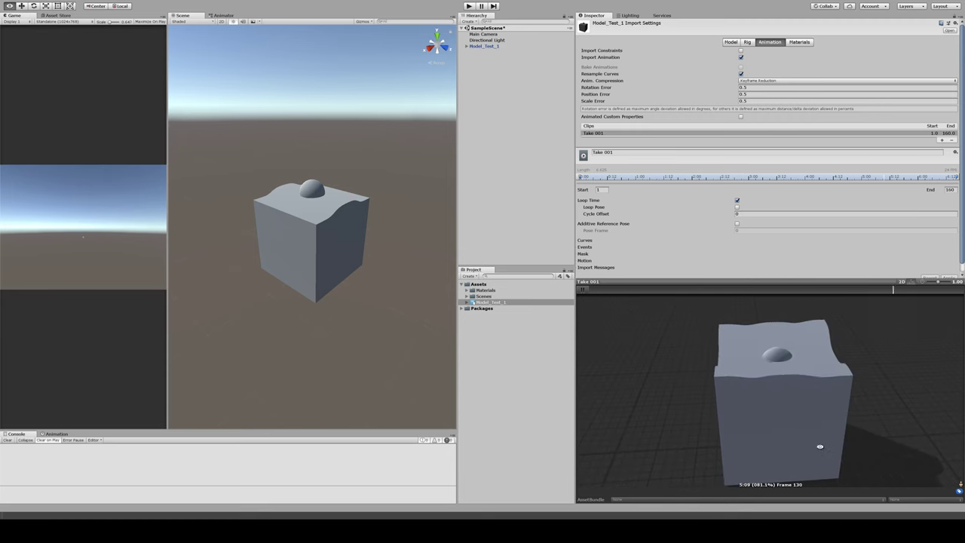
{"action": "left_click_drag", "start_coordinate": [820, 446], "coordinate": [807, 402]}
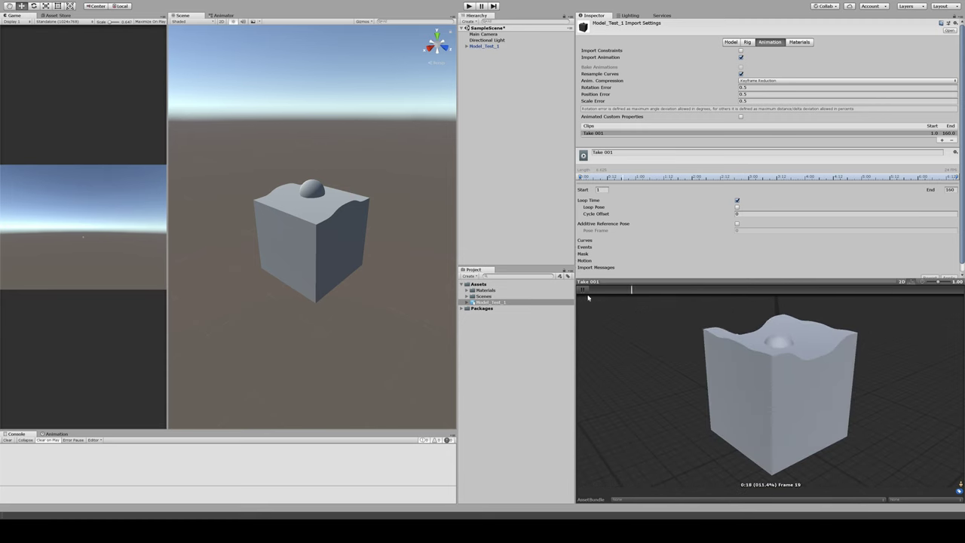
{"action": "left_click", "coordinate": [584, 290]}
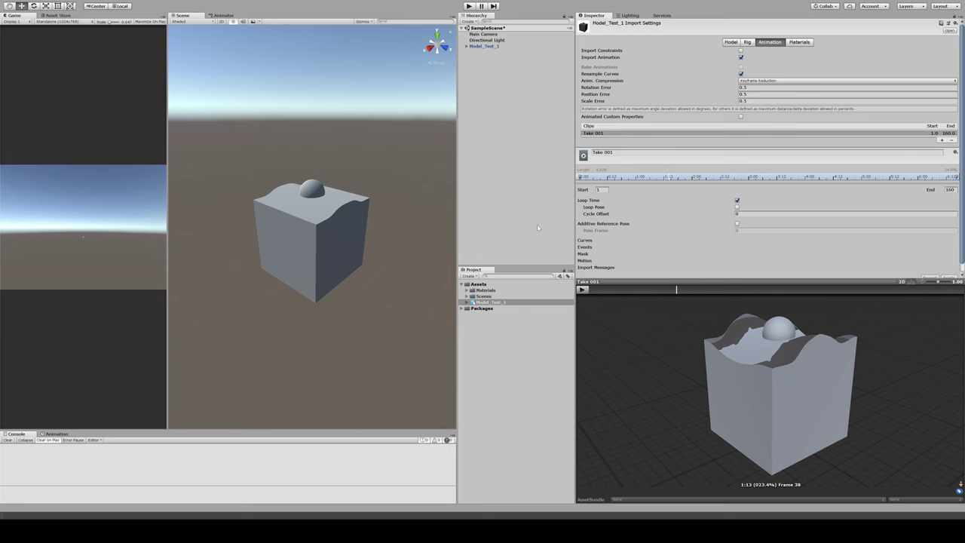
{"action": "left_click", "coordinate": [342, 224]}
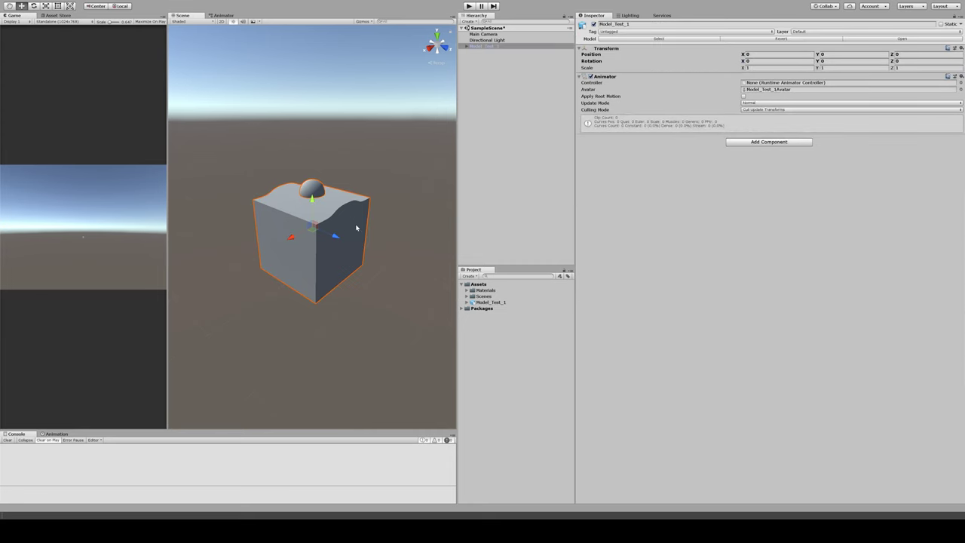
Clear the Model_Test_1 selection in the Scene view
{"action": "left_click", "coordinate": [484, 330]}
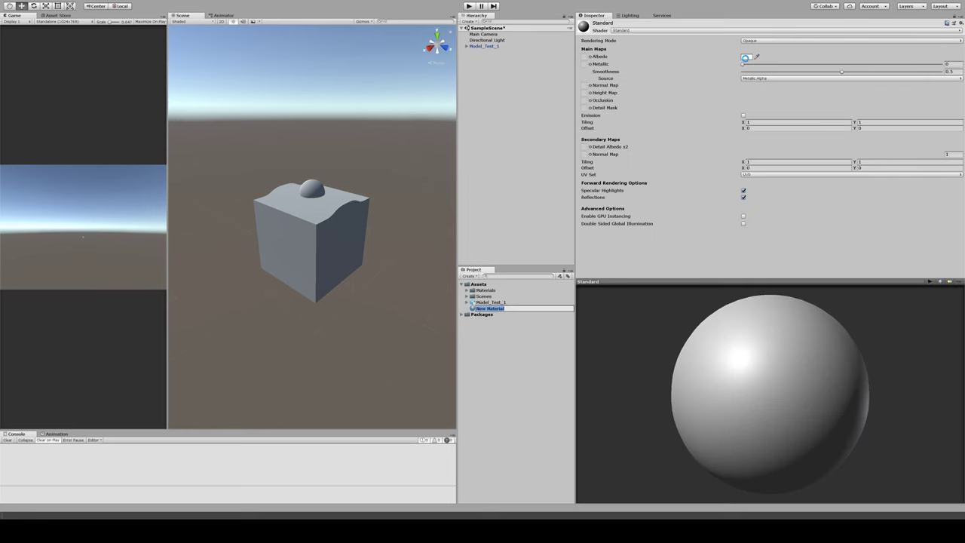
Keep the name New Material, apply it to the cube, and set its Metallic to 0.09
{"action": "left_click", "coordinate": [739, 59]}
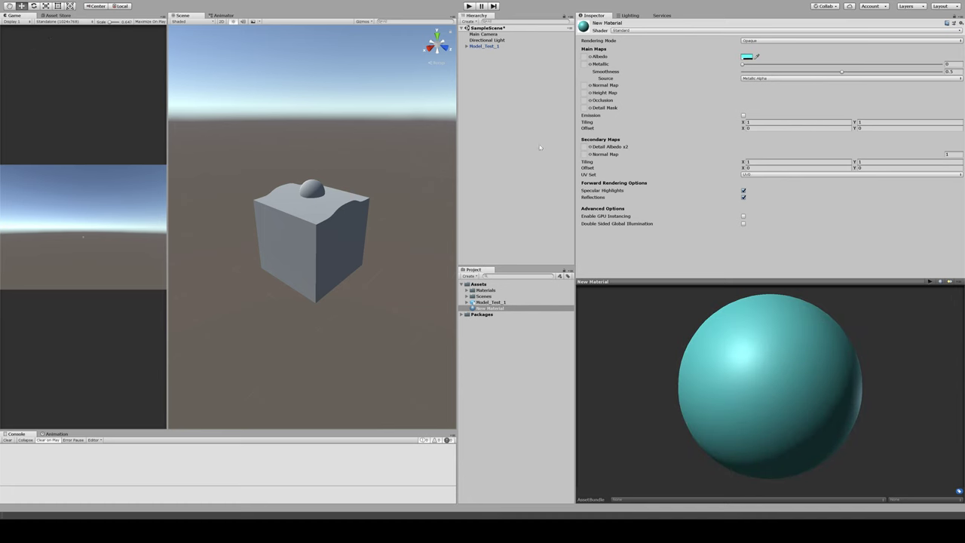
{"action": "left_click", "coordinate": [477, 310]}
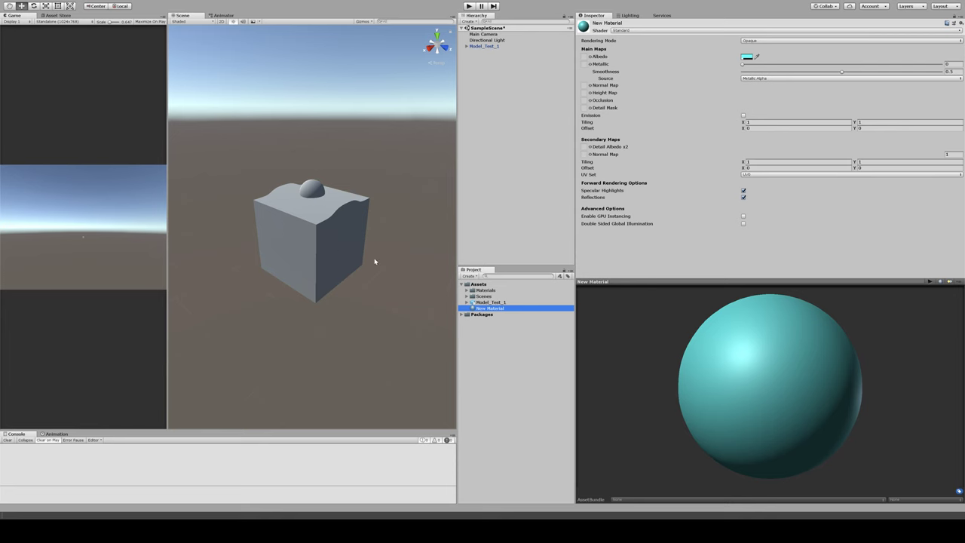
{"action": "left_click_drag", "start_coordinate": [484, 309], "coordinate": [322, 241]}
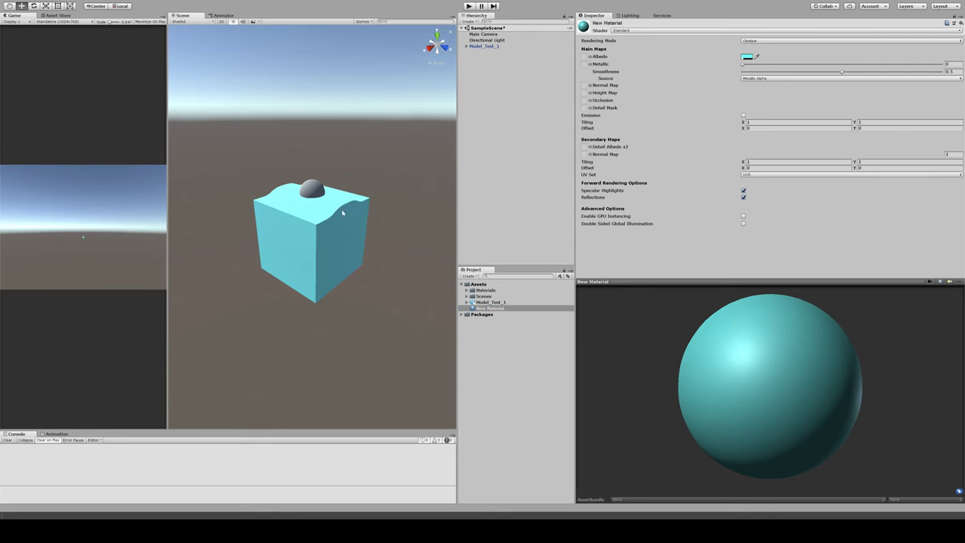
{"action": "left_click", "coordinate": [488, 302]}
{"action": "left_click", "coordinate": [491, 309]}
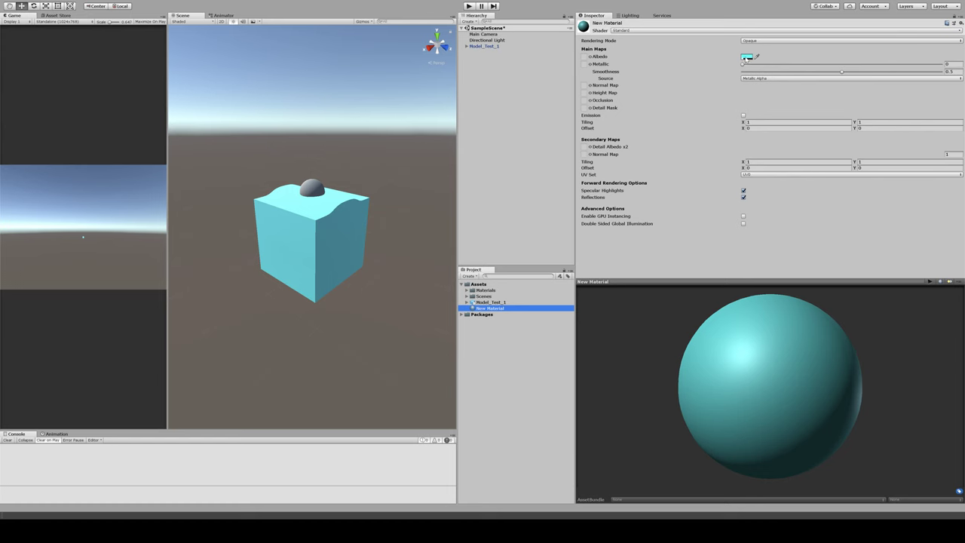
{"action": "mouse_move", "coordinate": [744, 65]}
{"action": "left_mouse_down"}
{"action": "mouse_move", "coordinate": [776, 74]}
{"action": "mouse_move", "coordinate": [763, 76]}
{"action": "mouse_move", "coordinate": [893, 76]}
{"action": "mouse_move", "coordinate": [844, 79]}
{"action": "left_mouse_up"}
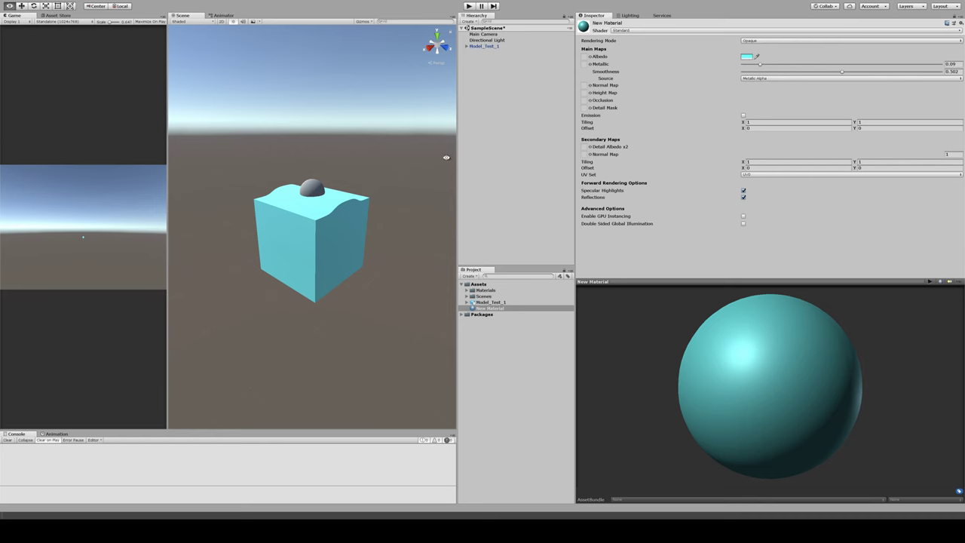
{"action": "left_click", "coordinate": [328, 201]}
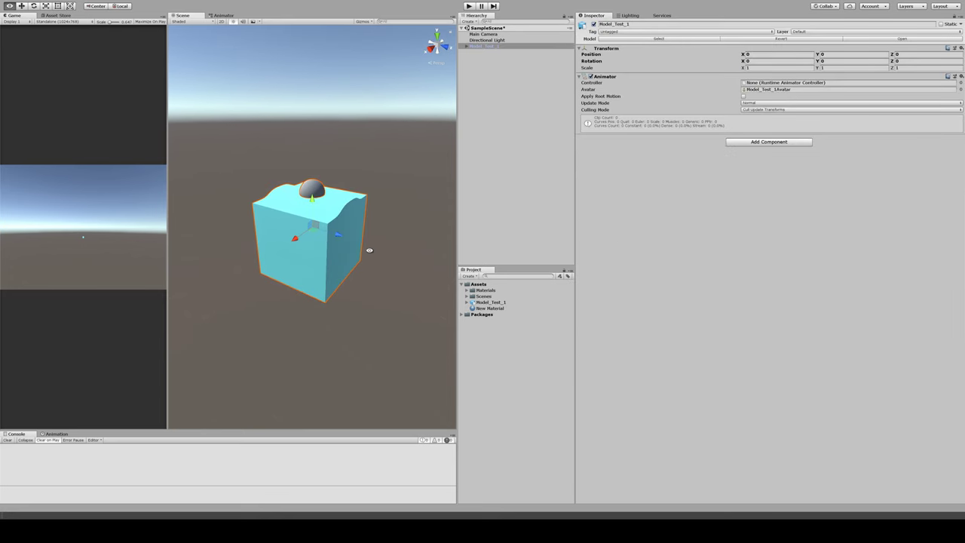
Orbit around the cyan cube and briefly test-run the scene in Play mode
{"action": "left_click", "coordinate": [386, 267]}
{"action": "mouse_move", "coordinate": [299, 299]}
{"action": "left_mouse_down", "text": "alt"}
{"action": "mouse_move", "coordinate": [350, 283]}
{"action": "mouse_move", "coordinate": [343, 258]}
{"action": "mouse_move", "coordinate": [377, 267]}
{"action": "mouse_move", "coordinate": [293, 273]}
{"action": "mouse_move", "coordinate": [398, 308]}
{"action": "left_mouse_up", "text": "alt"}
{"action": "left_click", "coordinate": [293, 273]}
{"action": "left_click", "coordinate": [398, 309]}
{"action": "left_click_drag", "start_coordinate": [319, 294], "coordinate": [354, 271], "text": "alt"}
{"action": "left_click", "coordinate": [343, 276]}
{"action": "left_click", "coordinate": [470, 6]}
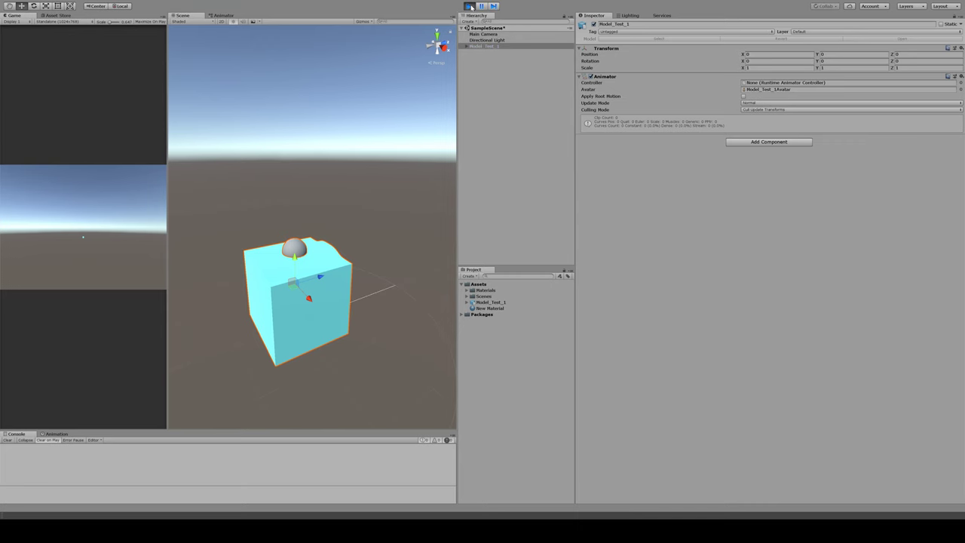
{"action": "left_click", "coordinate": [471, 6]}
Drag the Take 001 clip onto Model_Test_1 in the Hierarchy to create its controller, then run the scene
{"action": "left_click", "coordinate": [483, 302]}
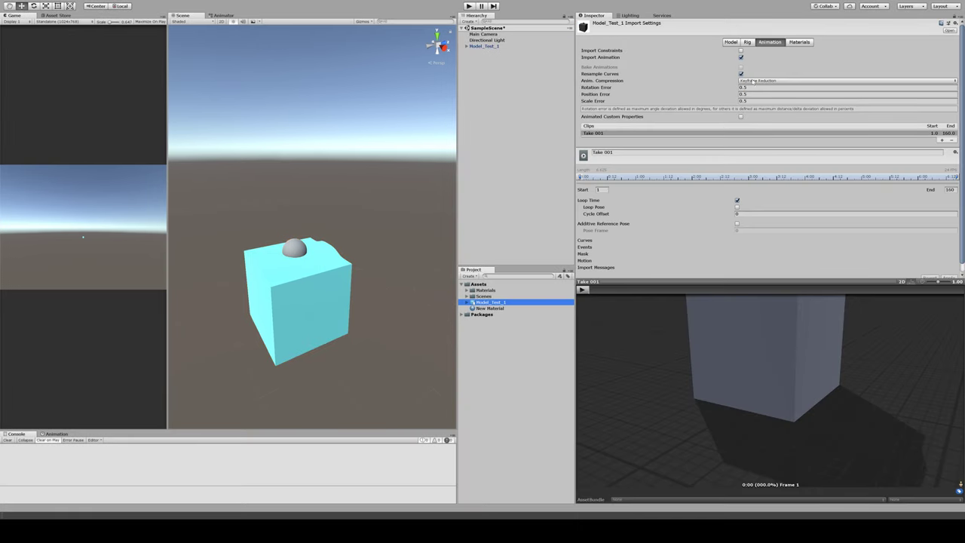
{"action": "left_click", "coordinate": [749, 43]}
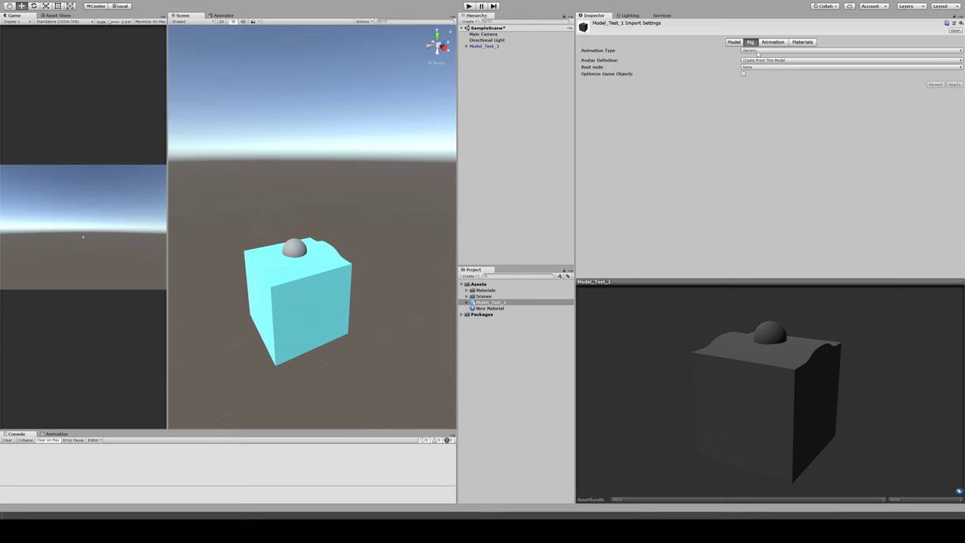
{"action": "left_click", "coordinate": [466, 302]}
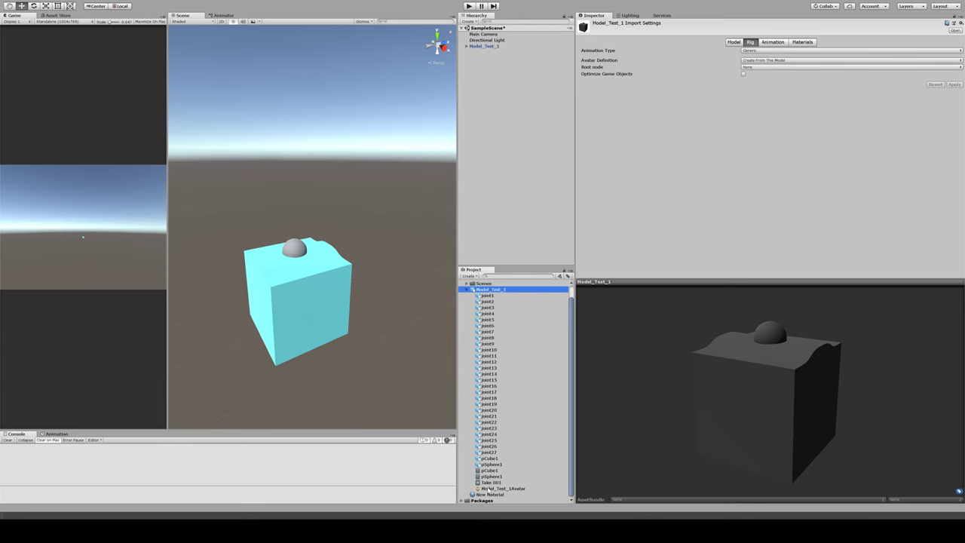
{"action": "left_click", "coordinate": [487, 483]}
{"action": "left_click_drag", "start_coordinate": [485, 483], "coordinate": [486, 53]}
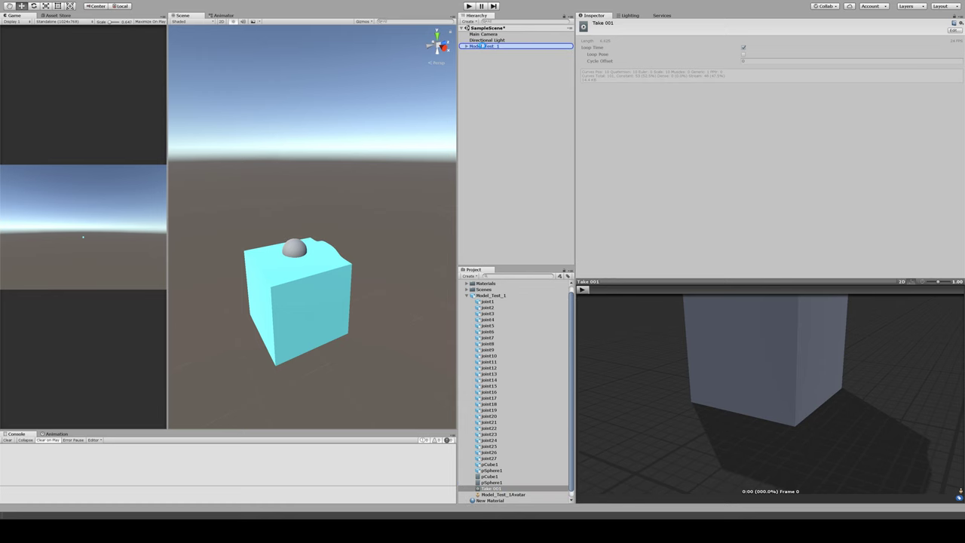
{"action": "left_click_drag", "start_coordinate": [486, 53], "coordinate": [484, 47]}
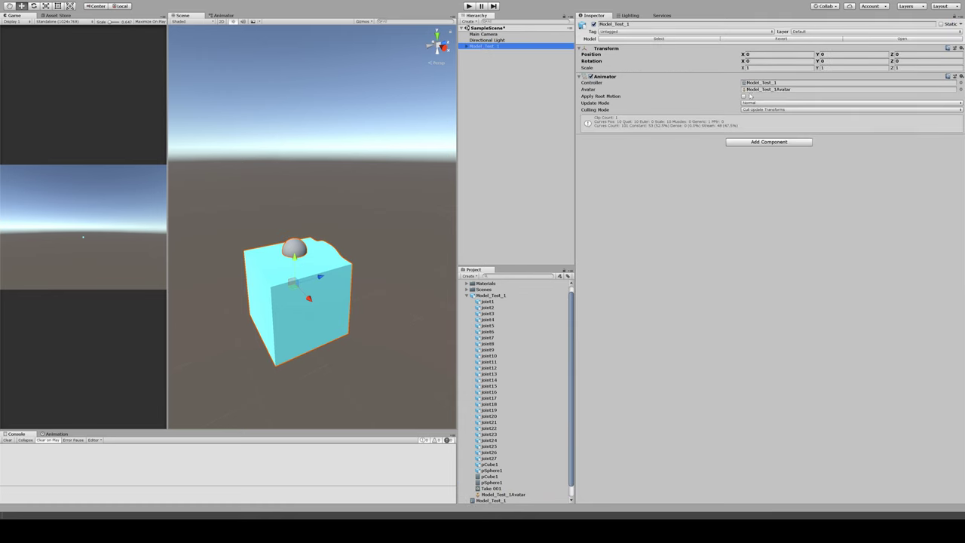
{"action": "left_click", "coordinate": [468, 6]}
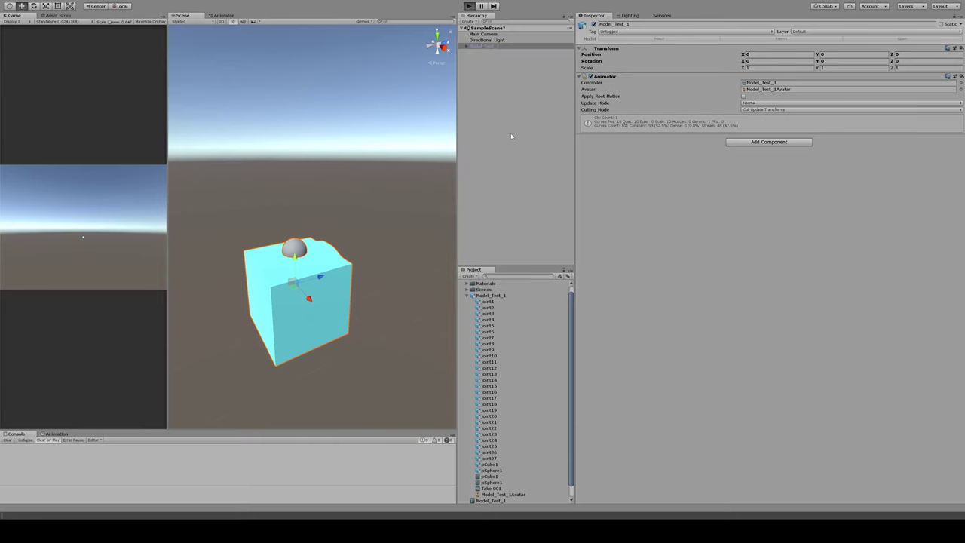
Watch the wavy cube animate in the running scene from new angles, then pause playback
{"action": "mouse_move", "coordinate": [394, 194]}
{"action": "left_mouse_down", "text": "alt"}
{"action": "mouse_move", "coordinate": [723, 227]}
{"action": "mouse_move", "coordinate": [483, 237]}
{"action": "mouse_move", "coordinate": [418, 209]}
{"action": "mouse_move", "coordinate": [379, 215]}
{"action": "mouse_move", "coordinate": [447, 211]}
{"action": "mouse_move", "coordinate": [478, 196]}
{"action": "mouse_move", "coordinate": [487, 208]}
{"action": "mouse_move", "coordinate": [407, 243]}
{"action": "mouse_move", "coordinate": [379, 209]}
{"action": "left_mouse_up", "text": "alt"}
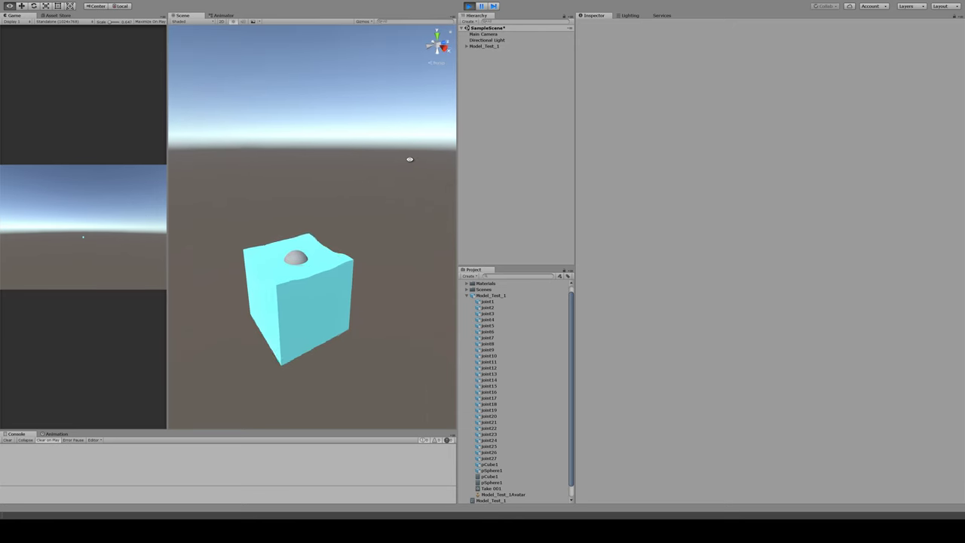
{"action": "left_click_drag", "start_coordinate": [410, 158], "coordinate": [438, 105], "text": "alt"}
{"action": "left_click", "coordinate": [484, 7]}
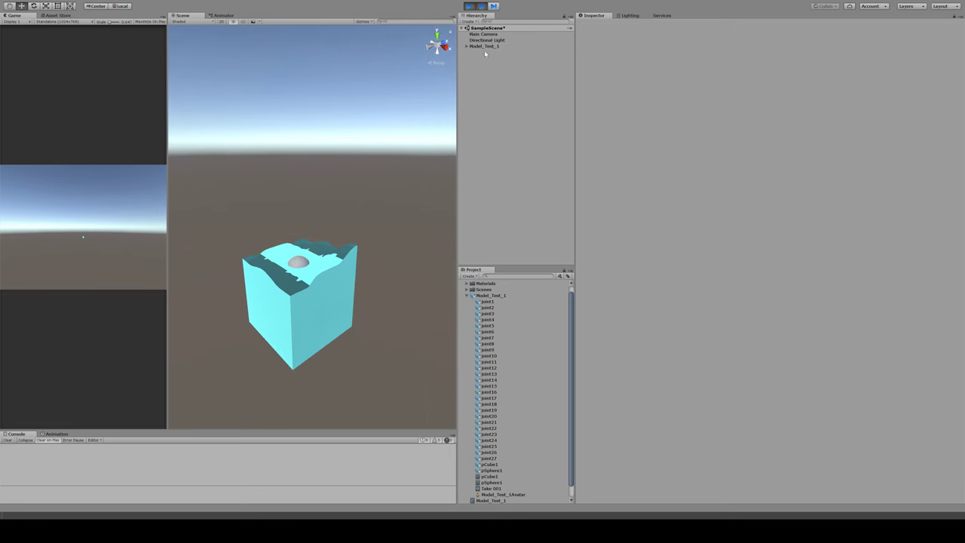
Switch pCube1's New Material to the Unlit/Color shader so the cube renders flat cyan
{"action": "left_click", "coordinate": [320, 302]}
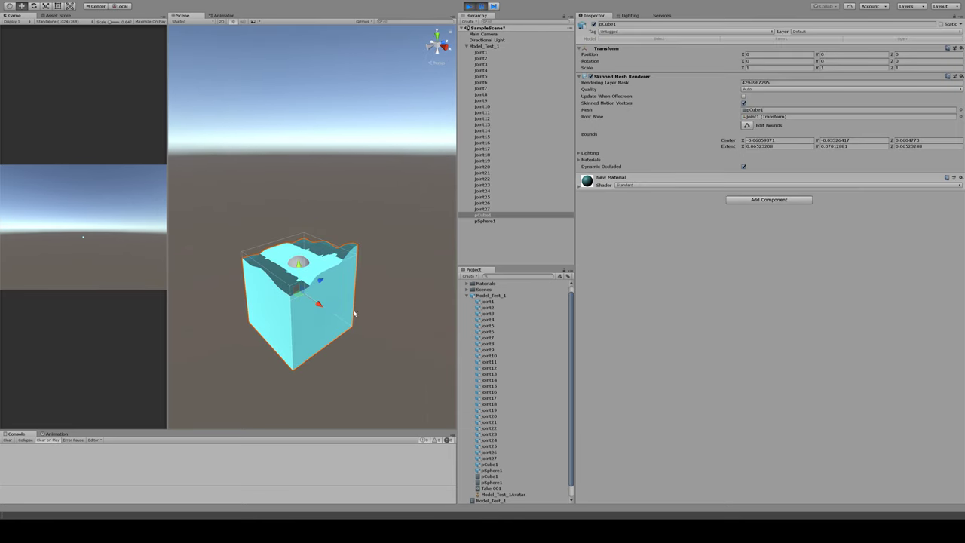
{"action": "left_click", "coordinate": [654, 182]}
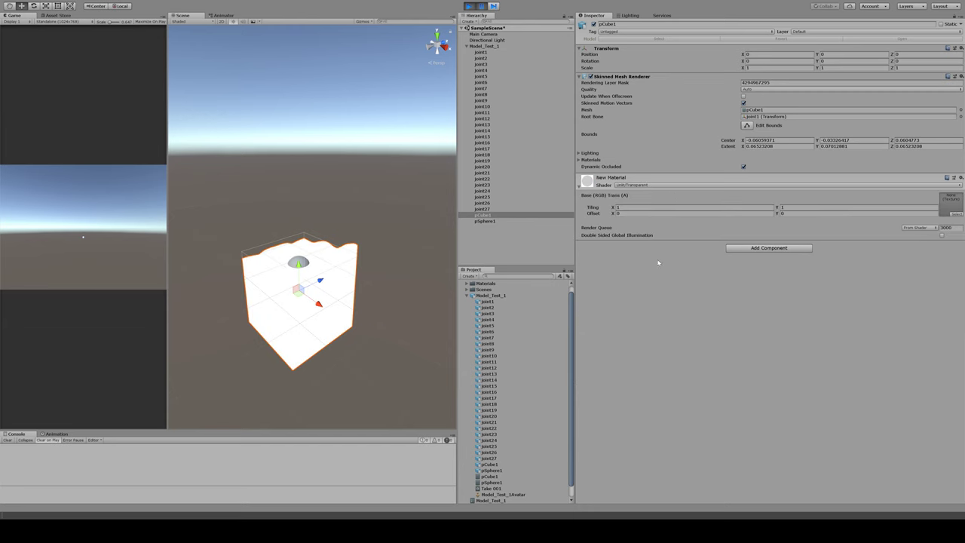
{"action": "left_click", "coordinate": [714, 270]}
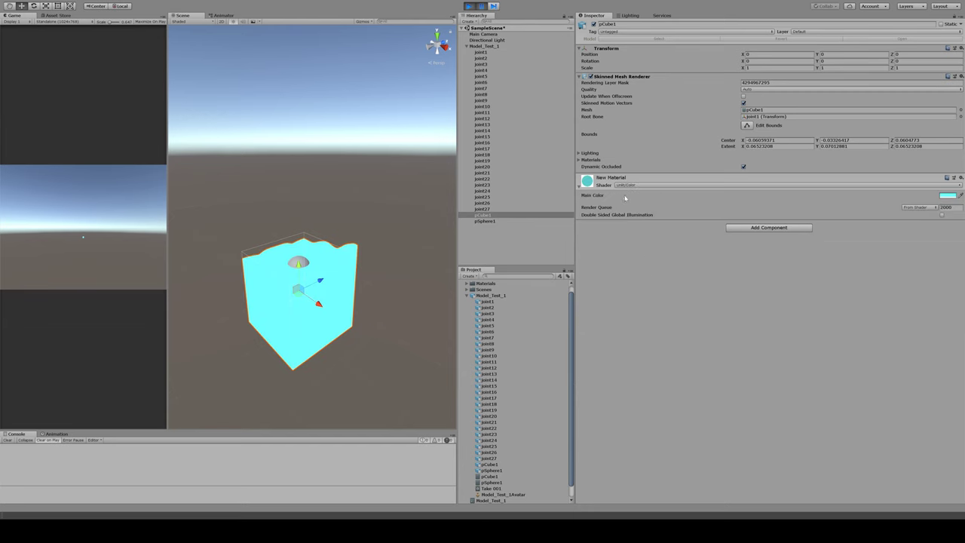
{"action": "left_click", "coordinate": [319, 196]}
{"action": "left_click_drag", "start_coordinate": [318, 196], "coordinate": [369, 139], "text": "alt"}
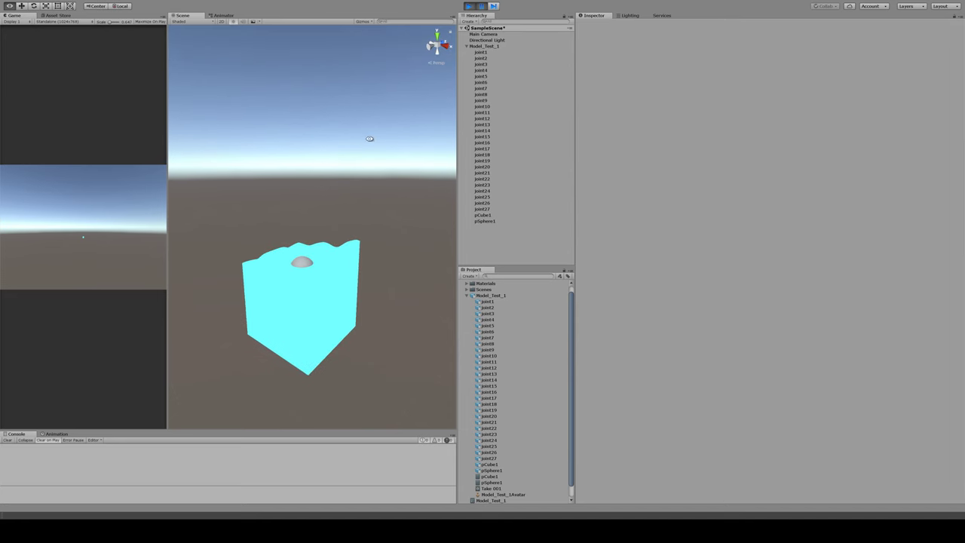
{"action": "left_click", "coordinate": [482, 6]}
{"action": "mouse_move", "coordinate": [323, 185]}
{"action": "left_mouse_down", "text": "alt"}
{"action": "mouse_move", "coordinate": [435, 198]}
{"action": "mouse_move", "coordinate": [435, 161]}
{"action": "mouse_move", "coordinate": [381, 169]}
{"action": "mouse_move", "coordinate": [354, 222]}
{"action": "mouse_move", "coordinate": [233, 170]}
{"action": "mouse_move", "coordinate": [223, 232]}
{"action": "mouse_move", "coordinate": [397, 177]}
{"action": "mouse_move", "coordinate": [322, 232]}
{"action": "mouse_move", "coordinate": [457, 258]}
{"action": "left_mouse_up", "text": "alt"}
{"action": "left_click_drag", "start_coordinate": [334, 280], "coordinate": [399, 306], "text": "alt"}
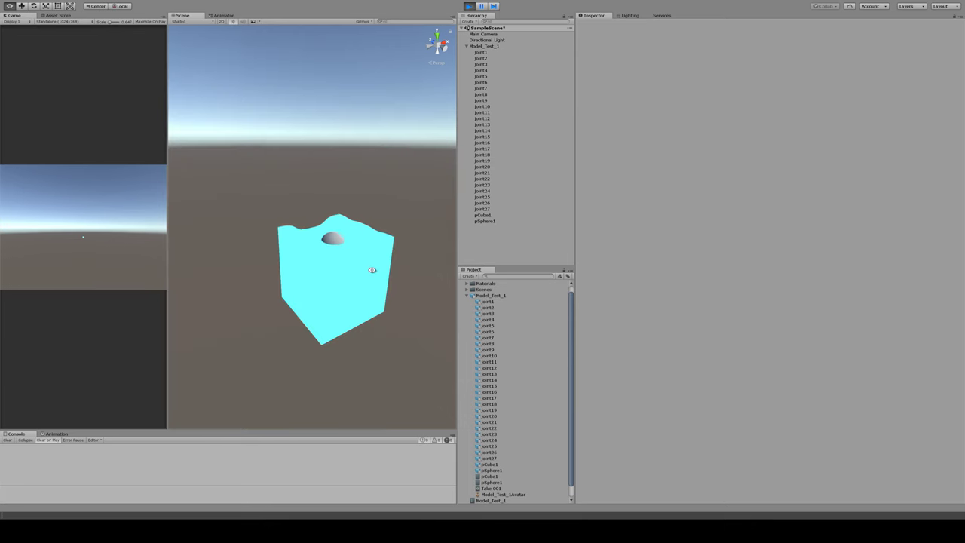
{"action": "left_click_drag", "start_coordinate": [370, 271], "coordinate": [483, 252], "text": "alt"}
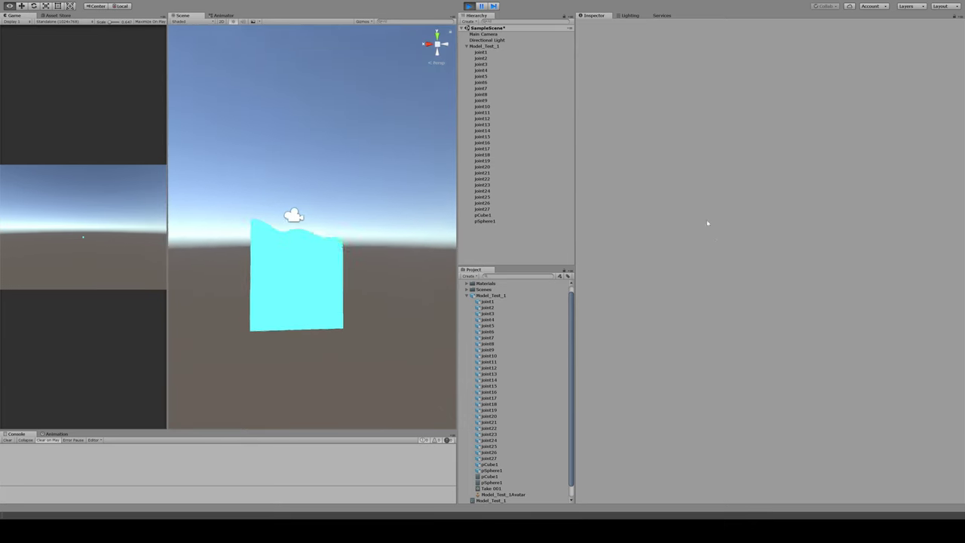
{"action": "left_click_drag", "start_coordinate": [612, 254], "coordinate": [422, 256], "text": "alt"}
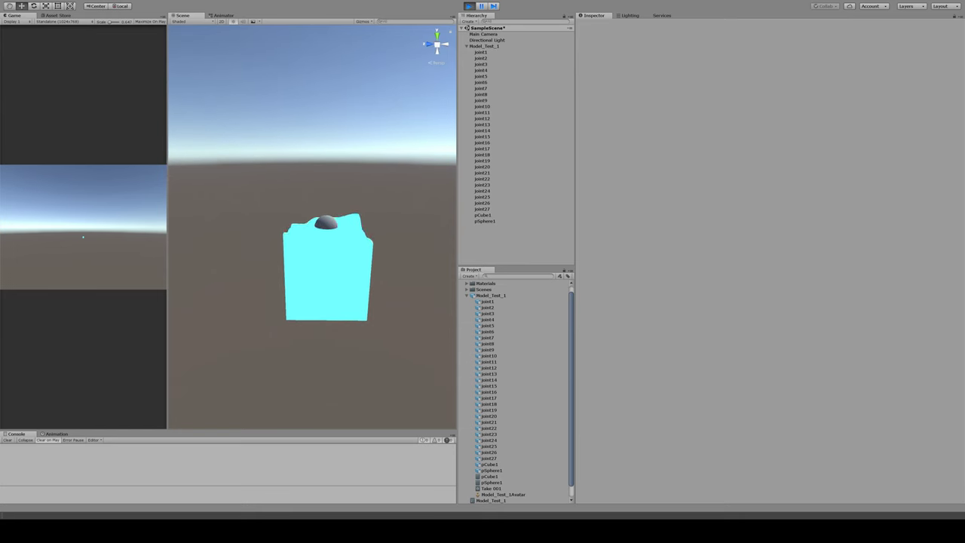